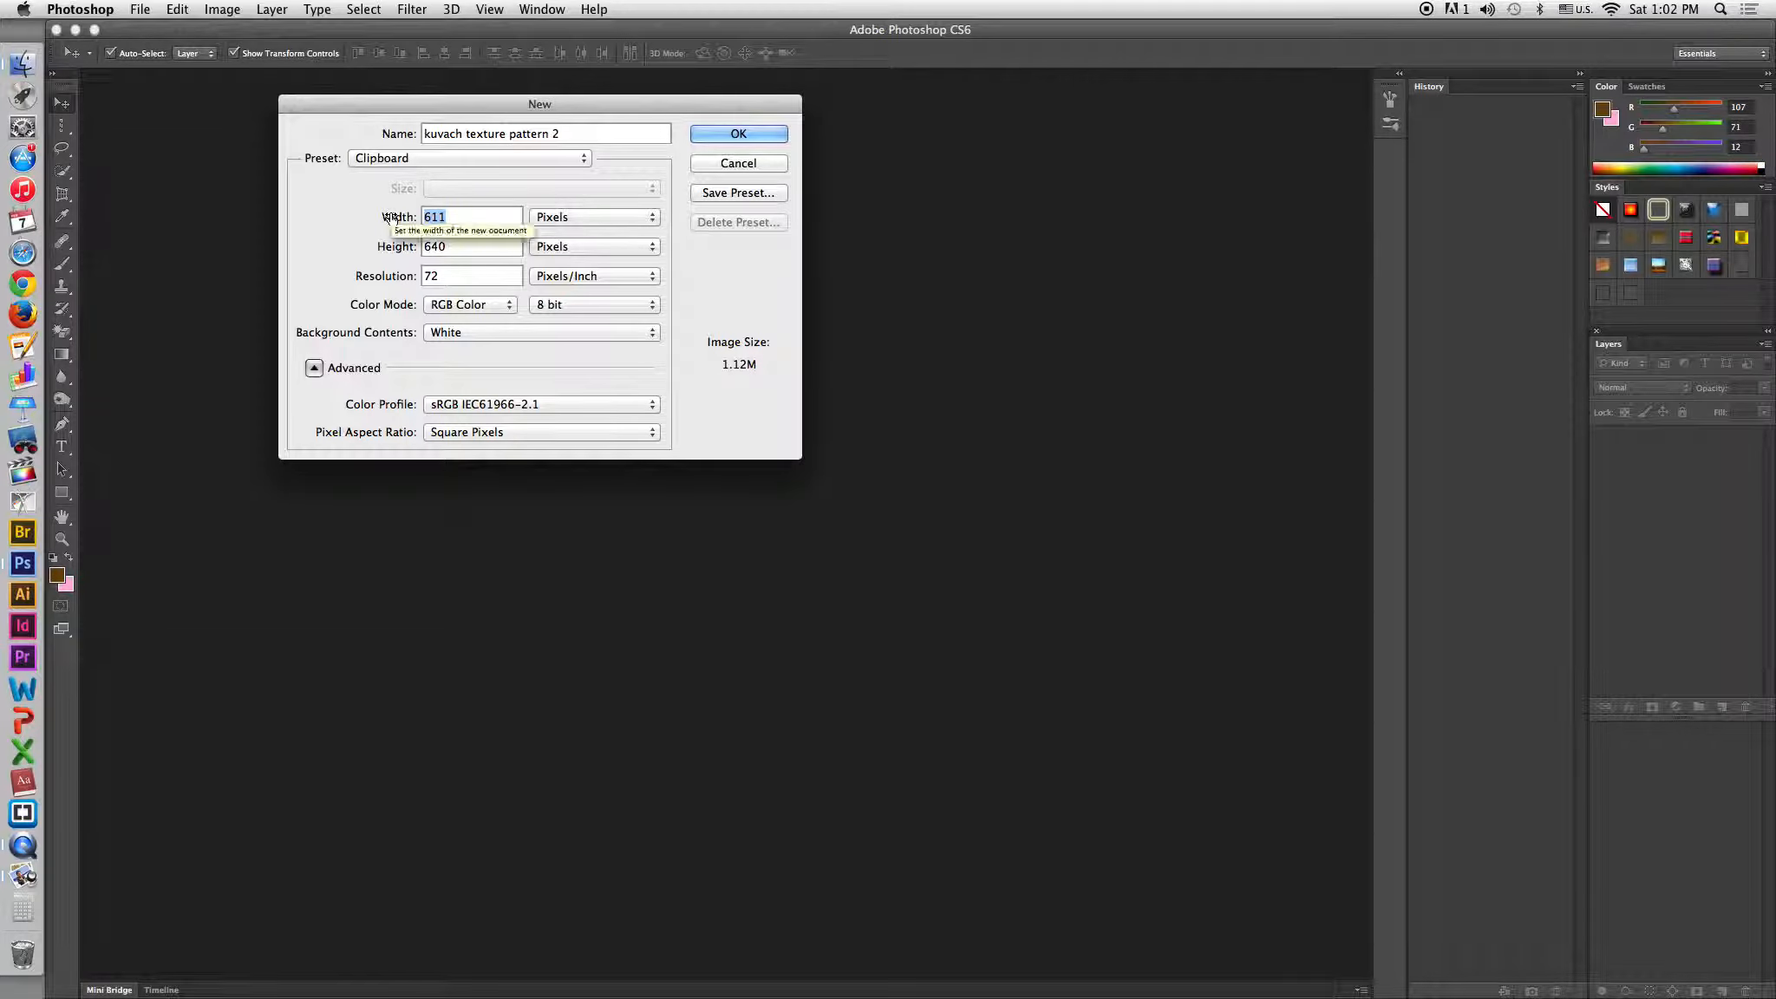
Create the new document kuvach texture pattern 2 at 20000 by 20000 pixels.
text(20000)
key(Tab)
text(20000)
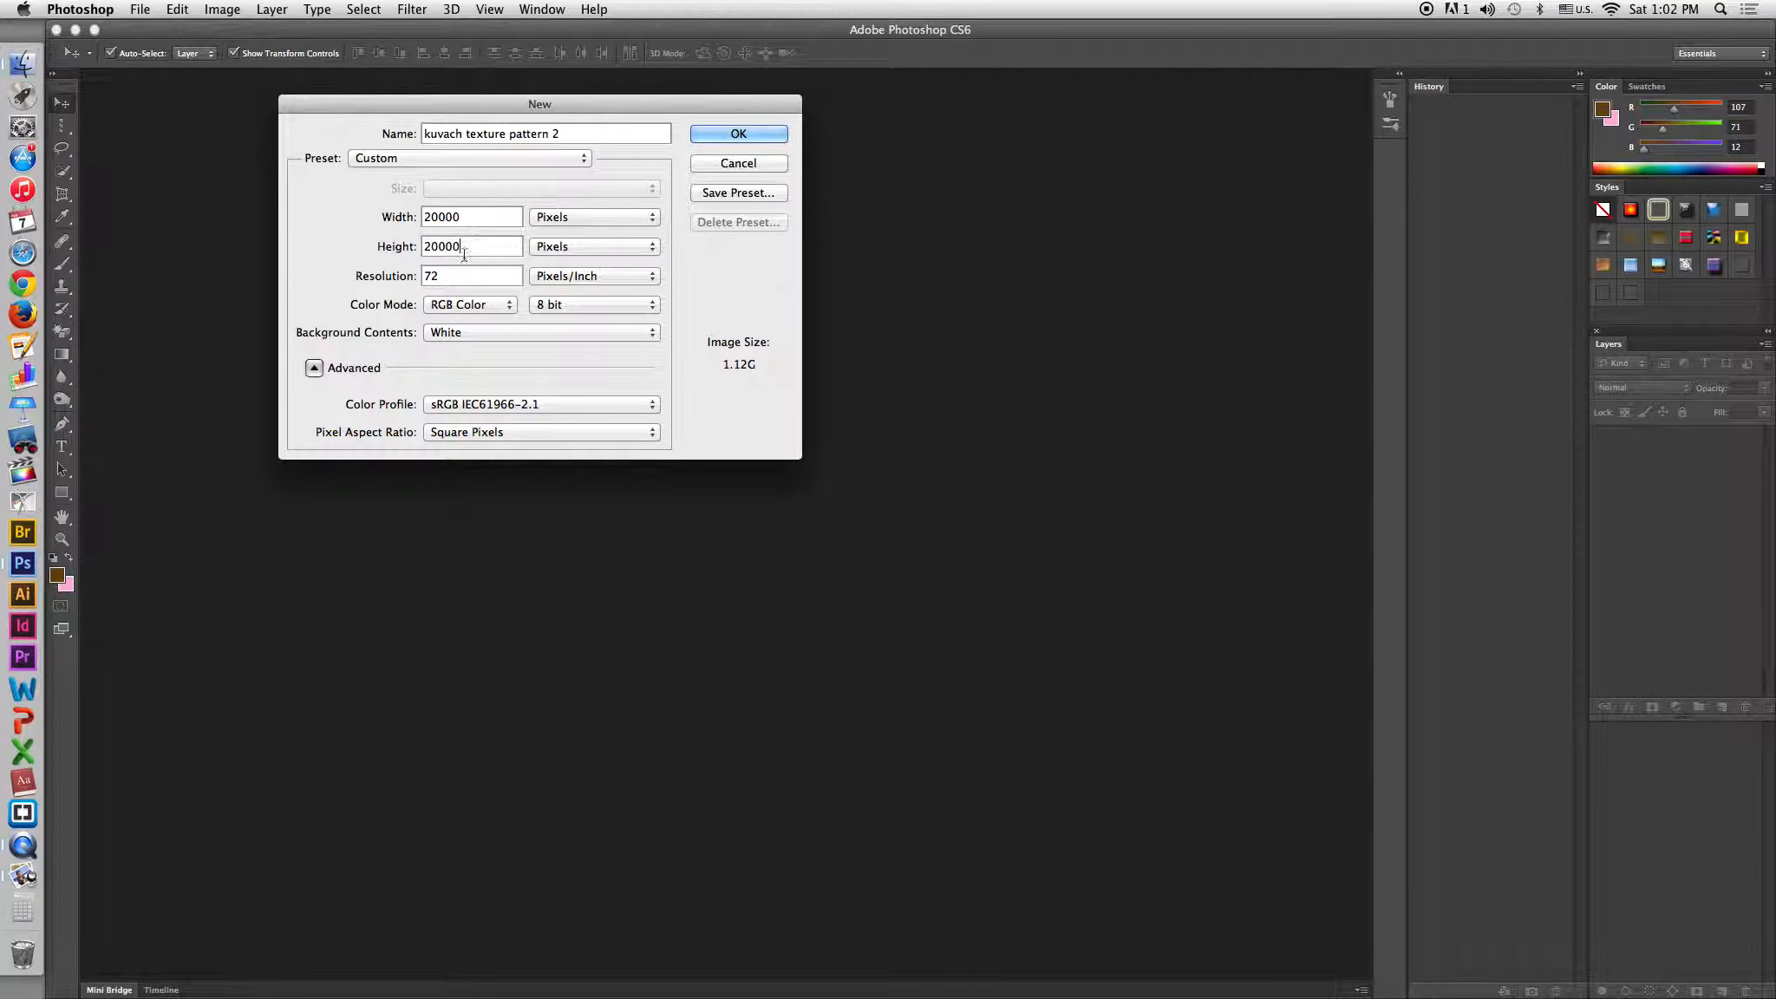
click(726, 136)
Switch to Preview, open pattern2.jpg and copy the whole image.
key(super+Tab)
key(super+Tab)
key(super+Tab)
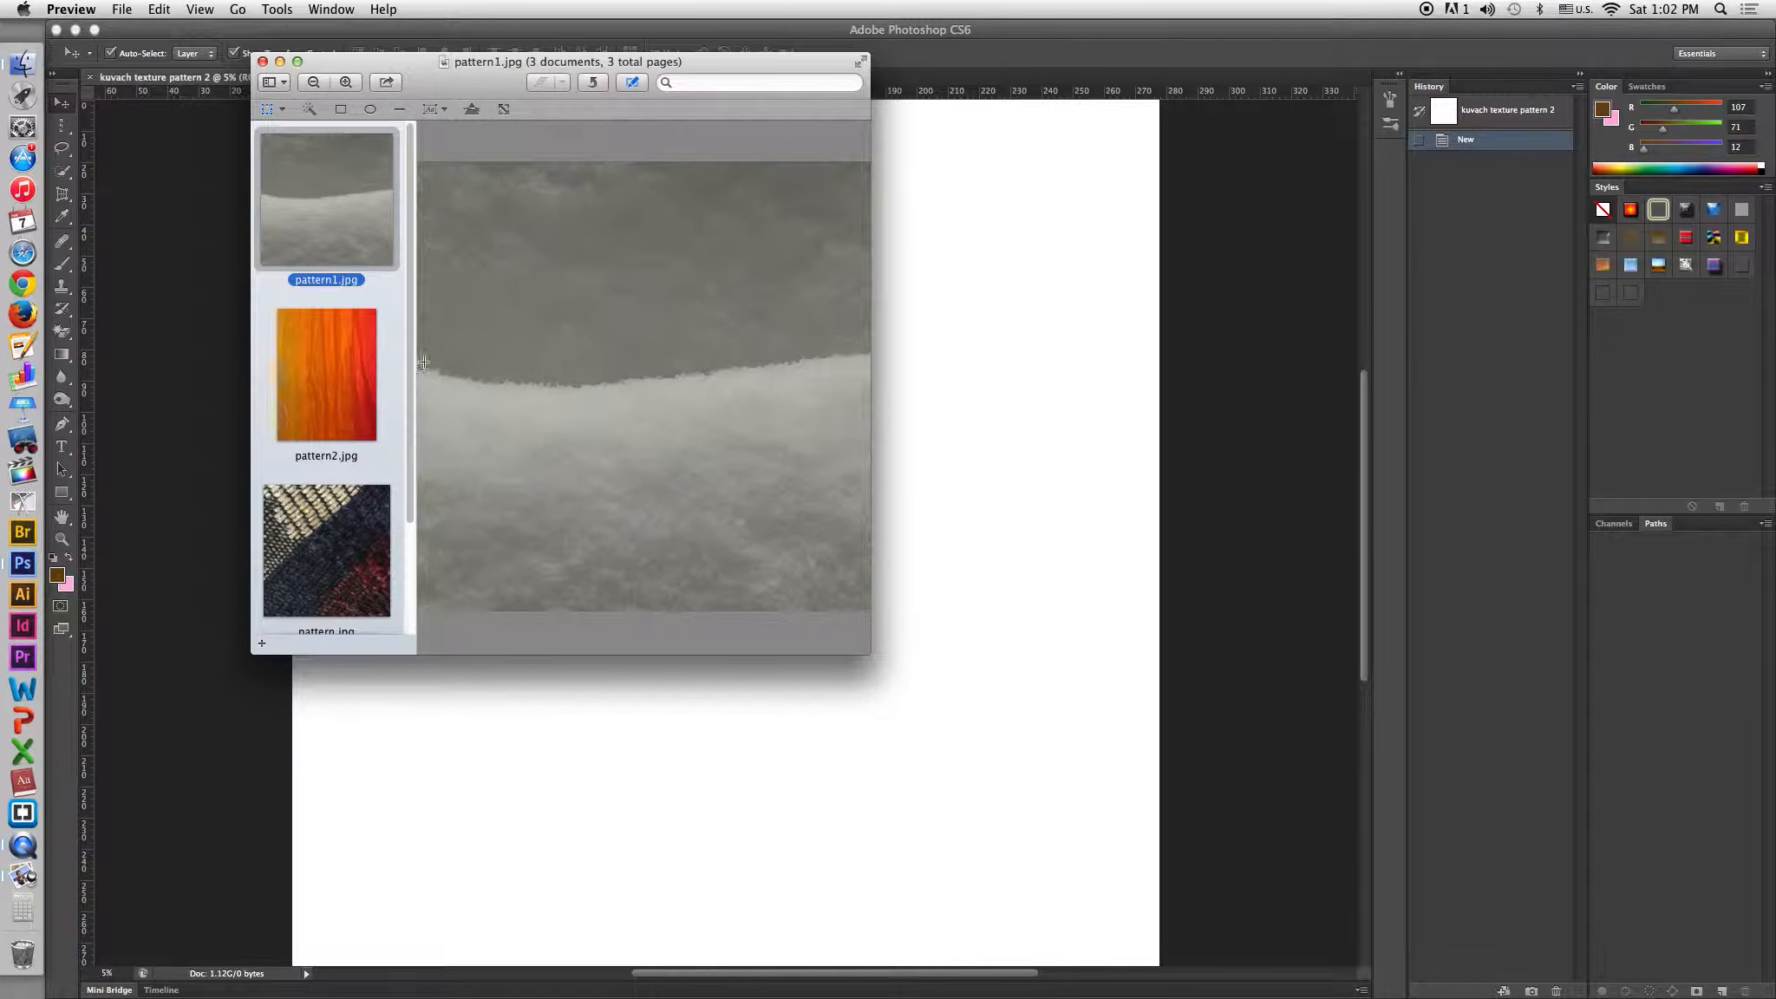
click(349, 365)
click(627, 348)
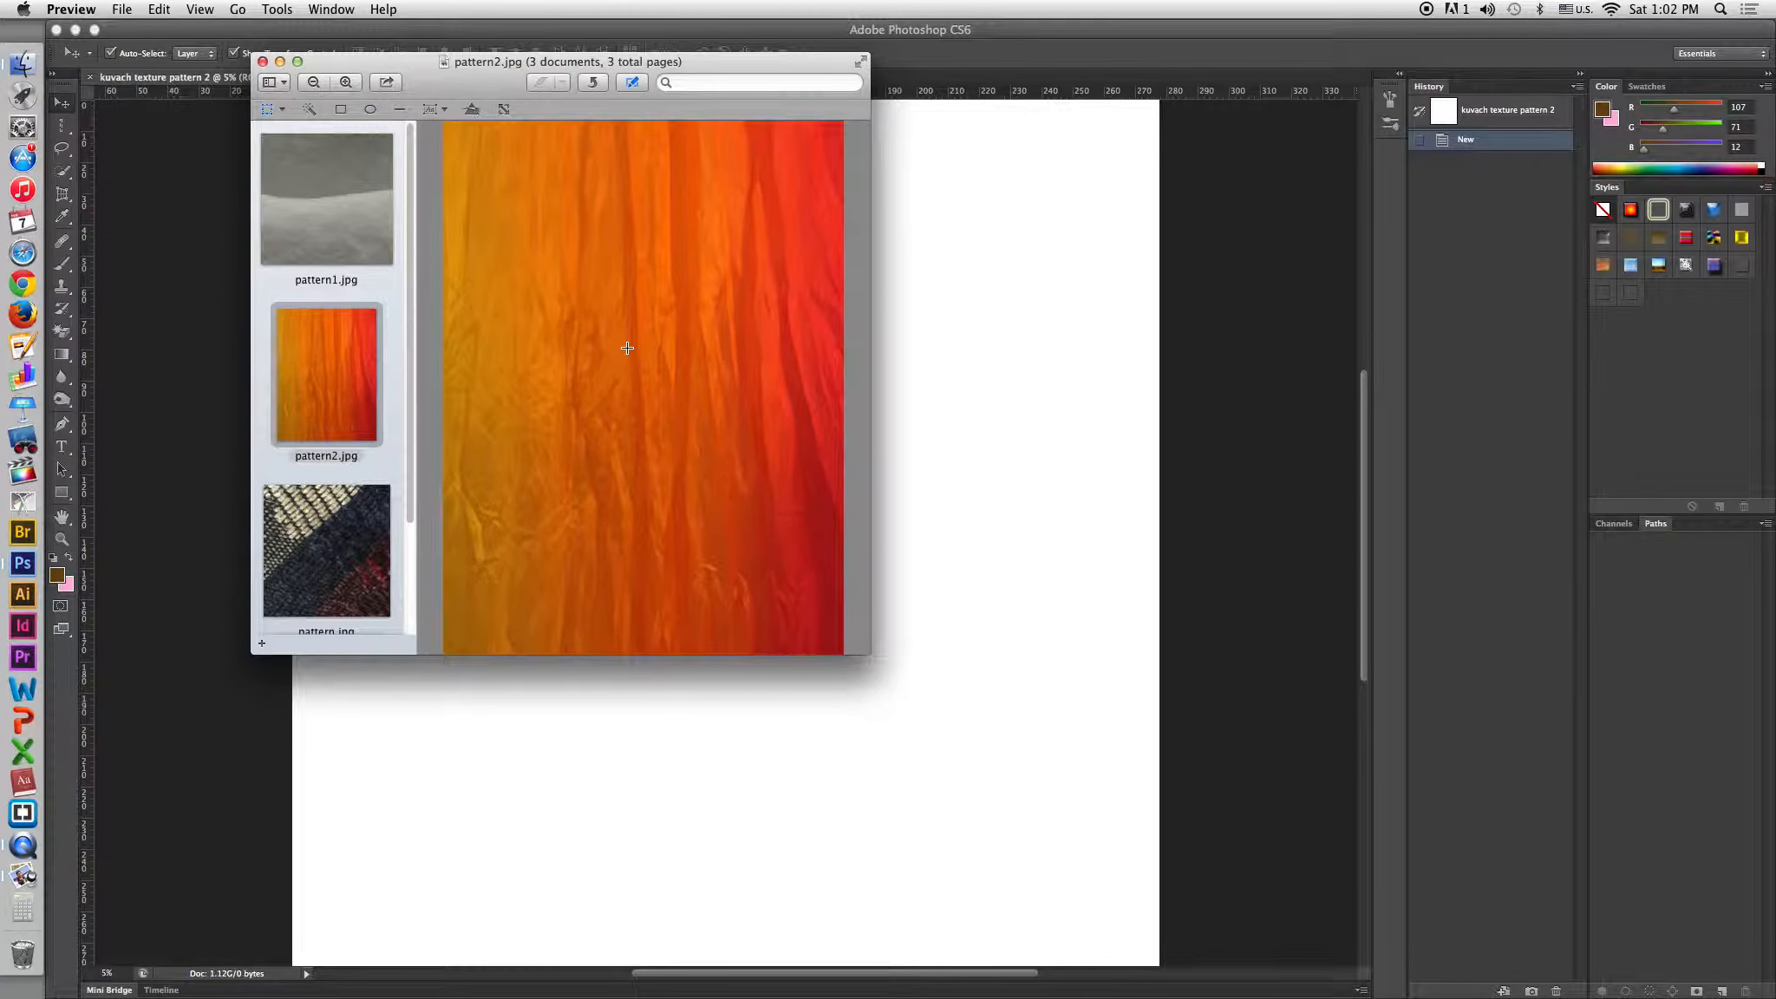
key(super+a)
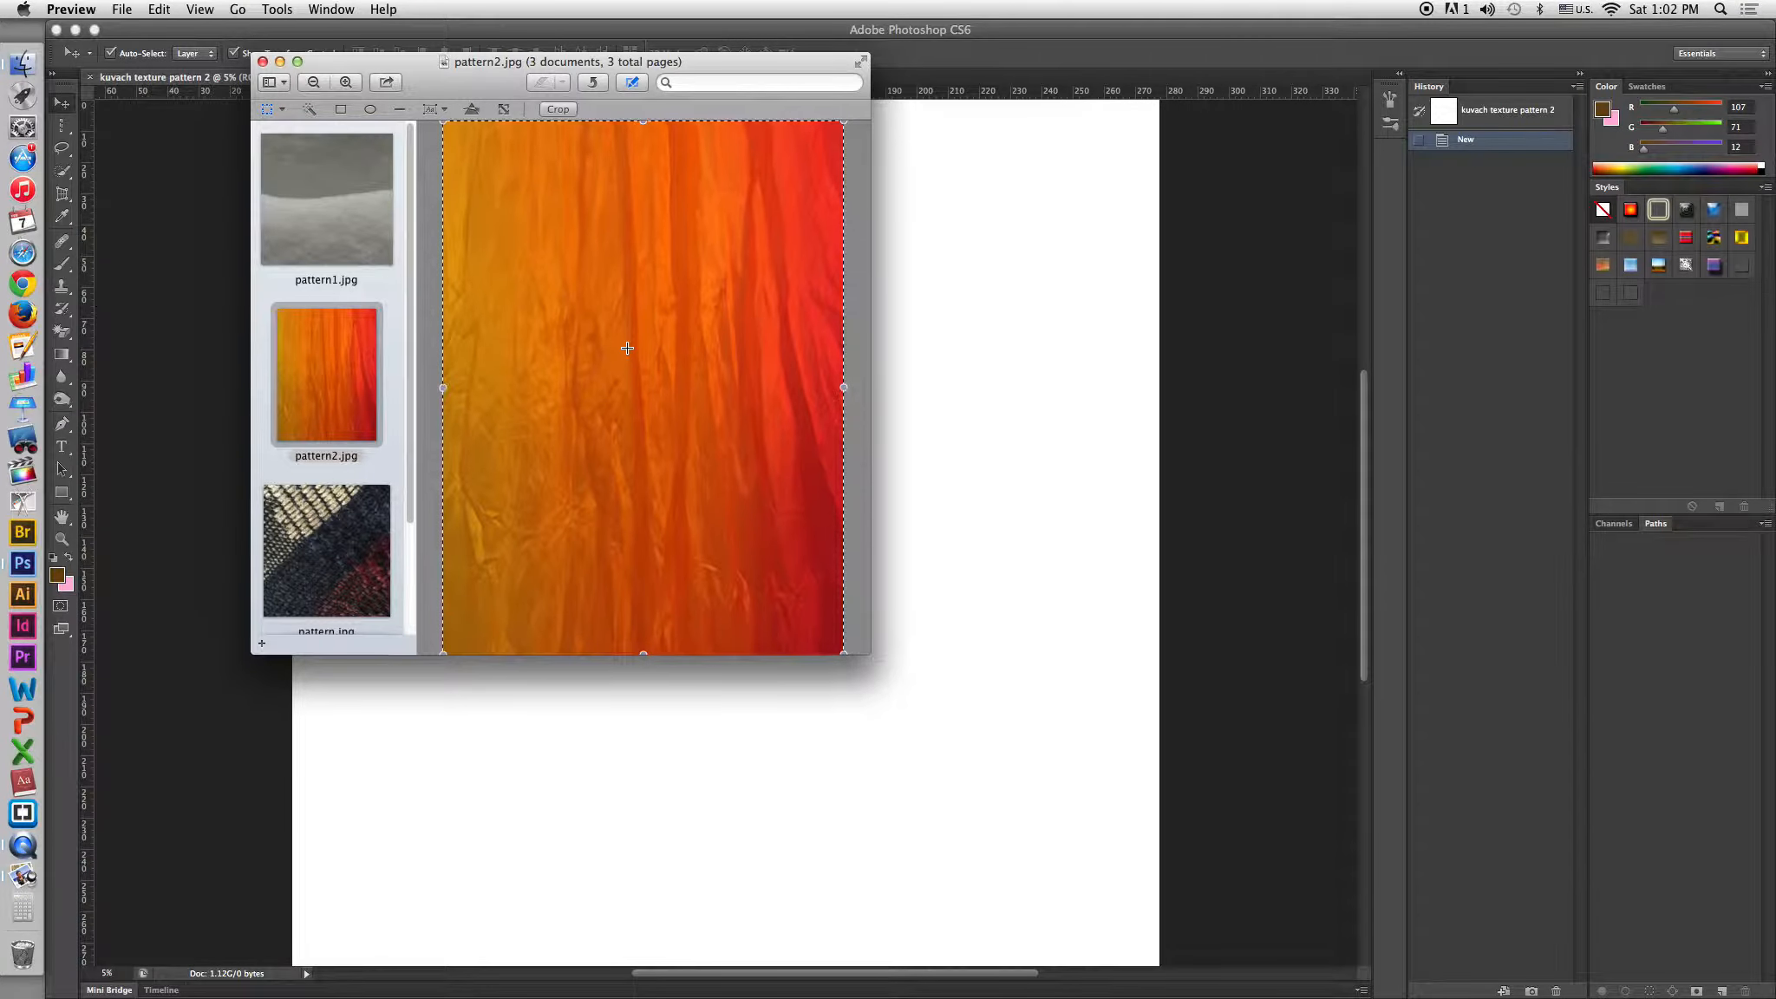
key(super+c)
Paste the orange texture into the new Photoshop document as a new layer.
click(995, 522)
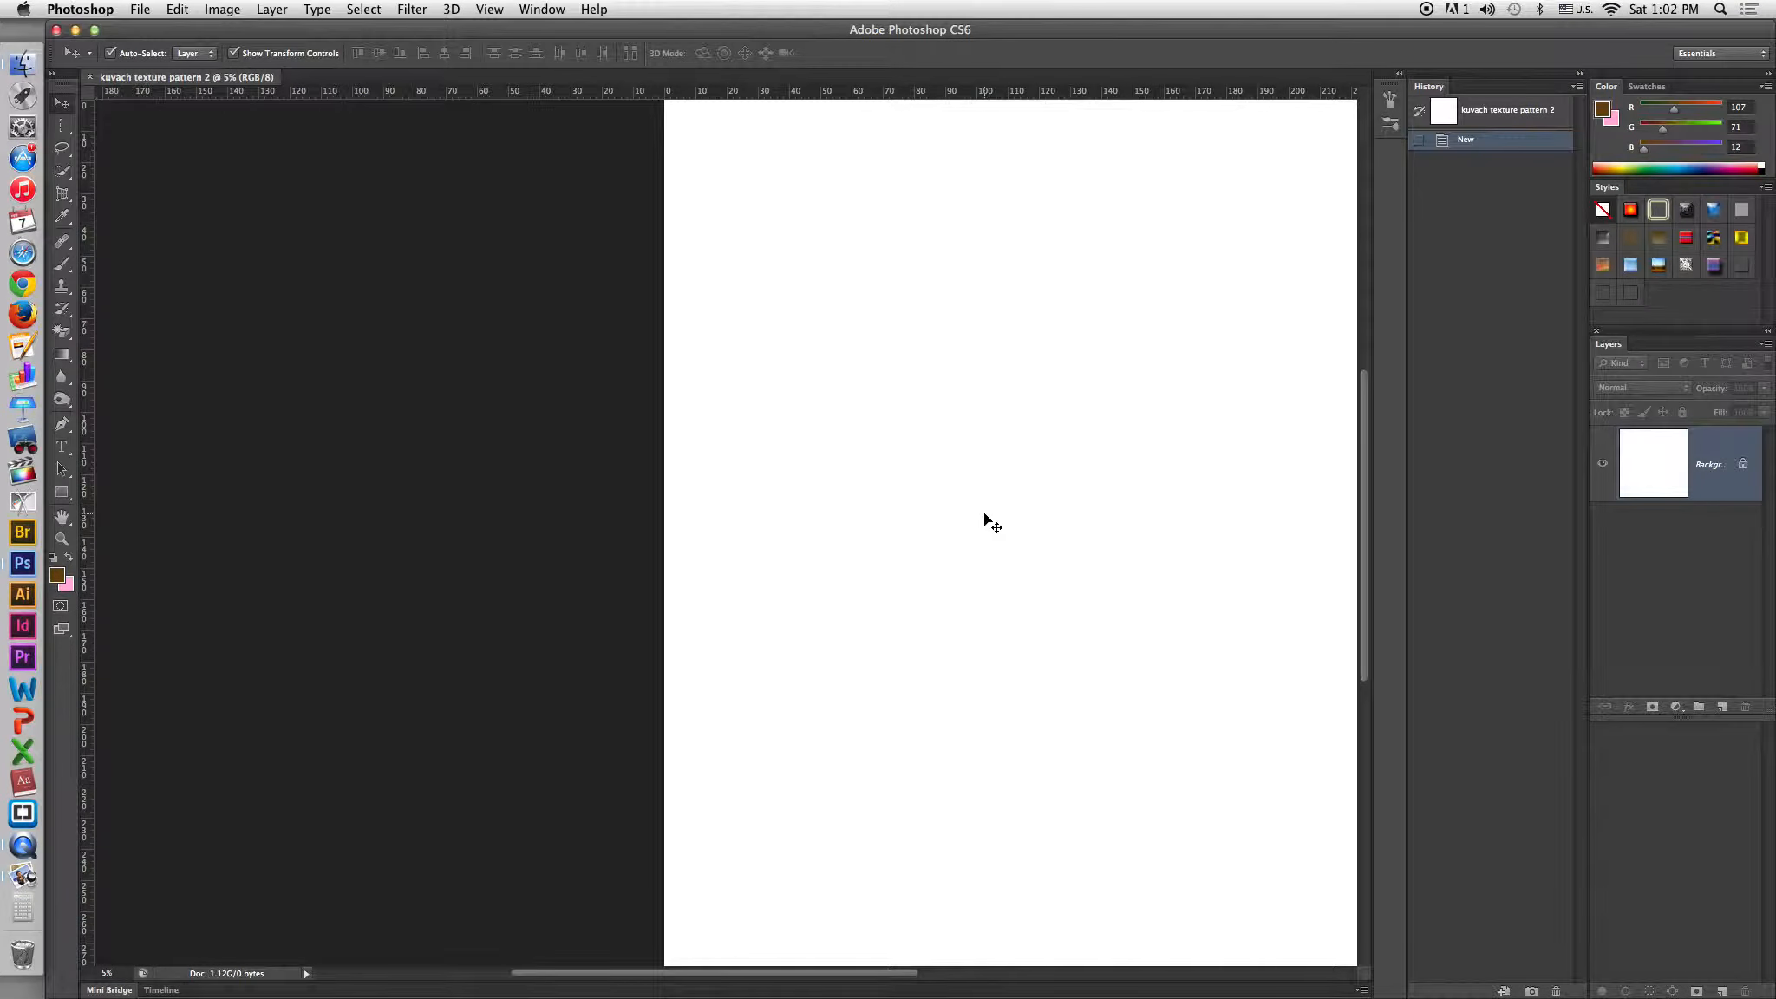
key(super+v)
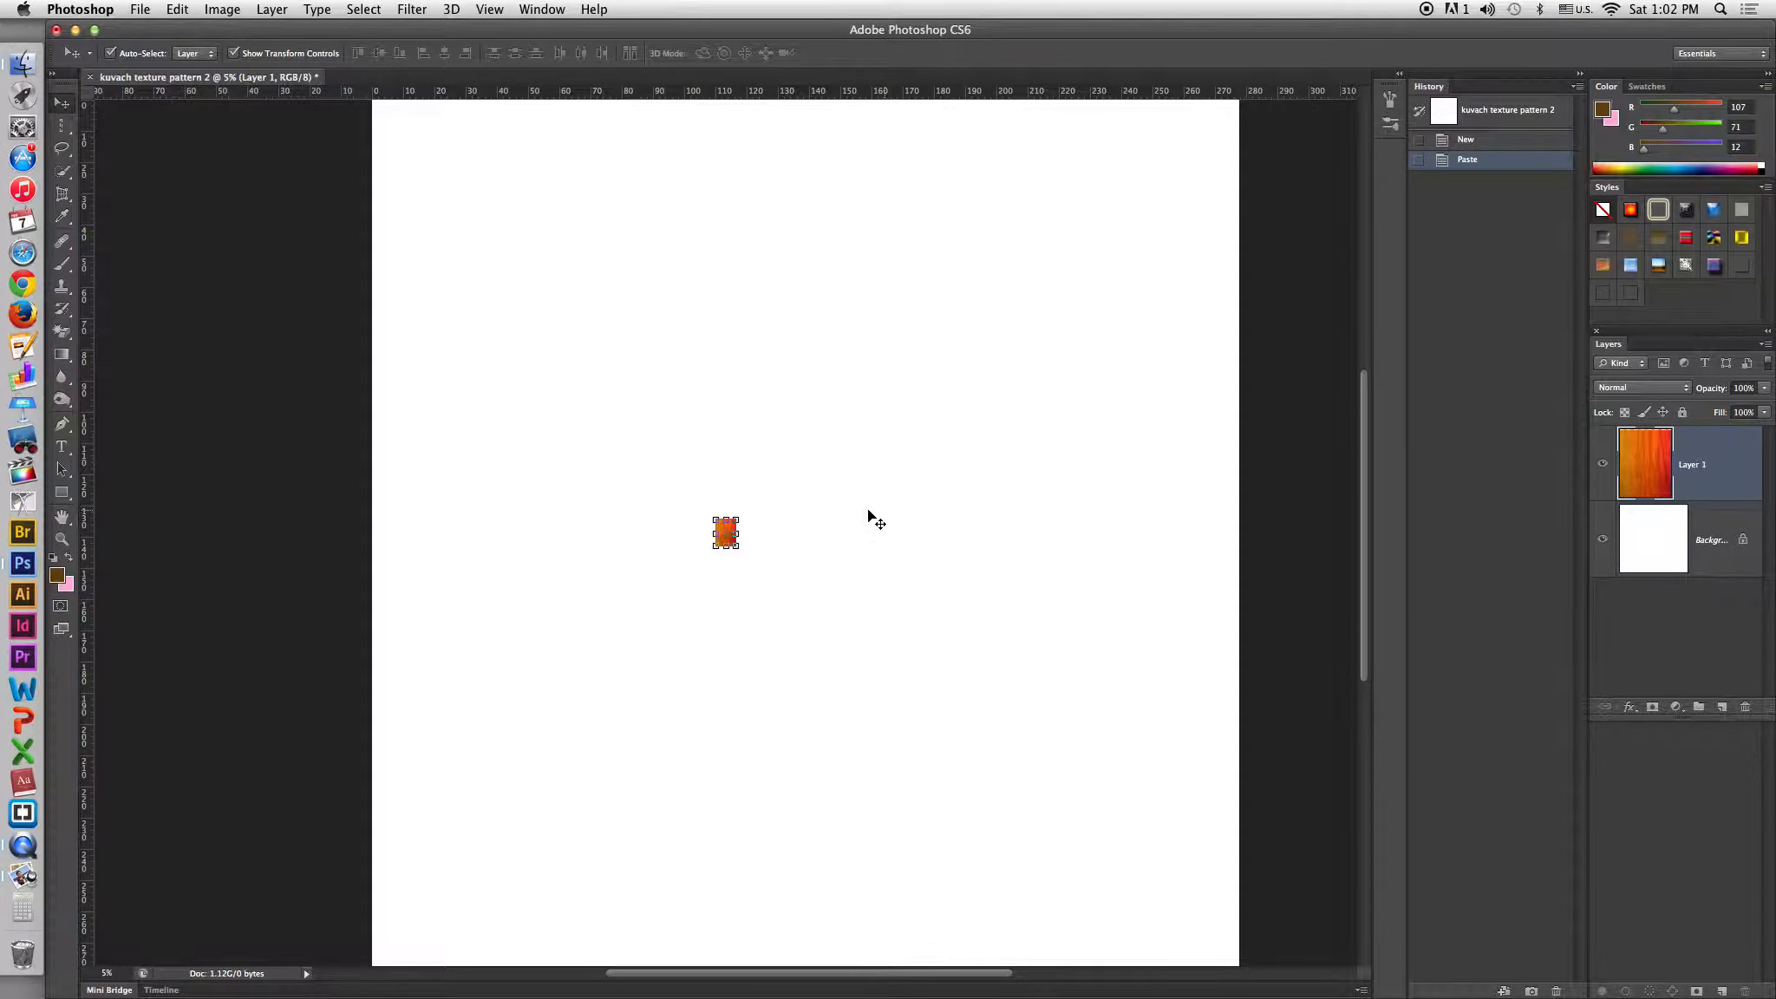
key(super+equal)
key(super+equal)
key(super+equal)
key(super+equal)
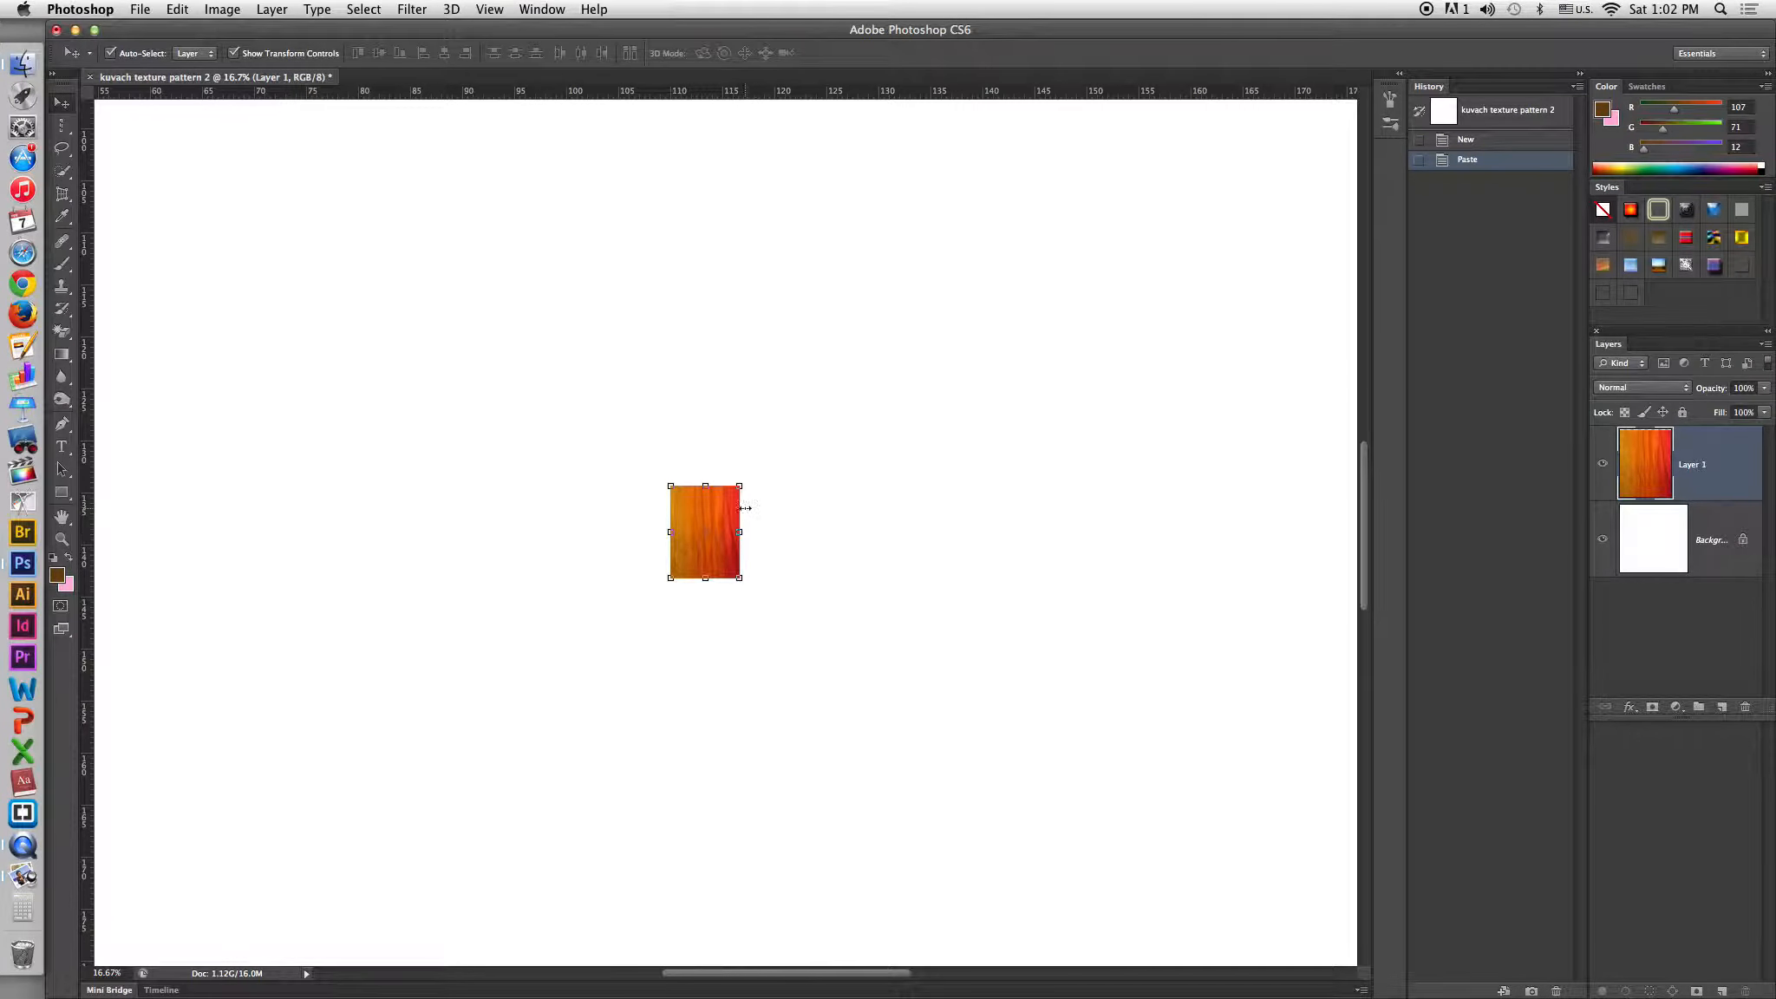
Desaturate the pasted layer with Hue/Saturation, setting Saturation to -100.
click(223, 10)
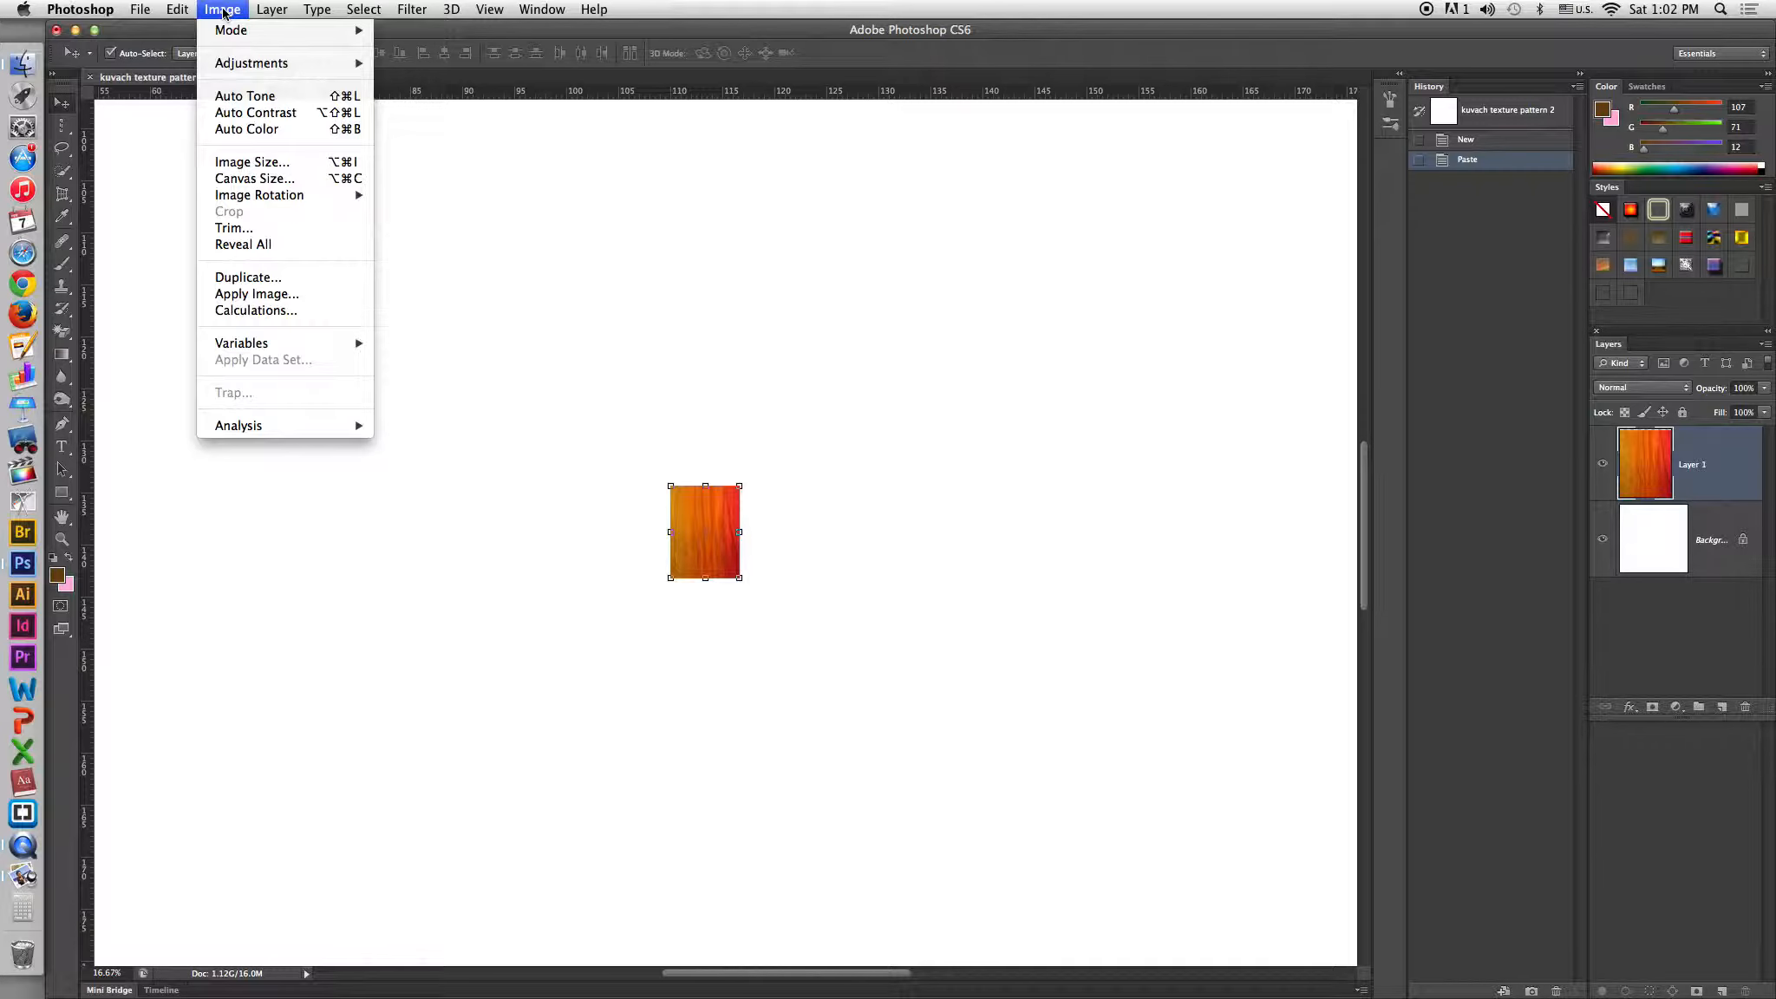
mouse_move(236, 64)
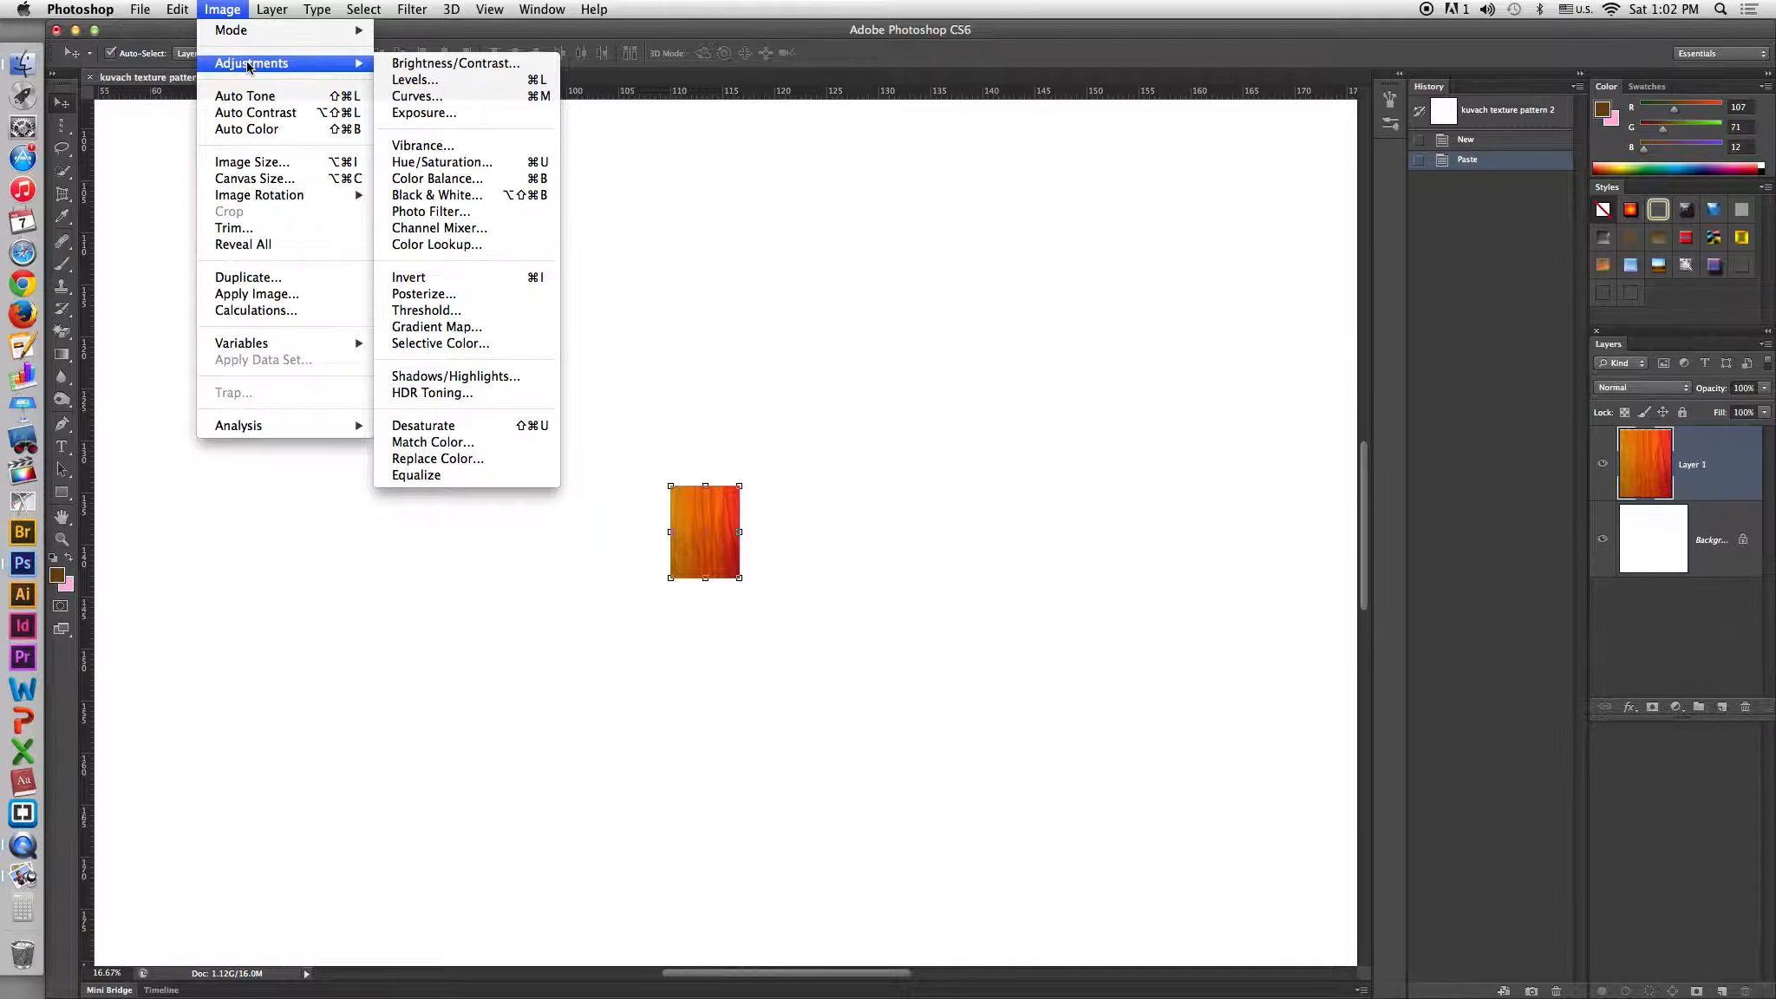
click(428, 163)
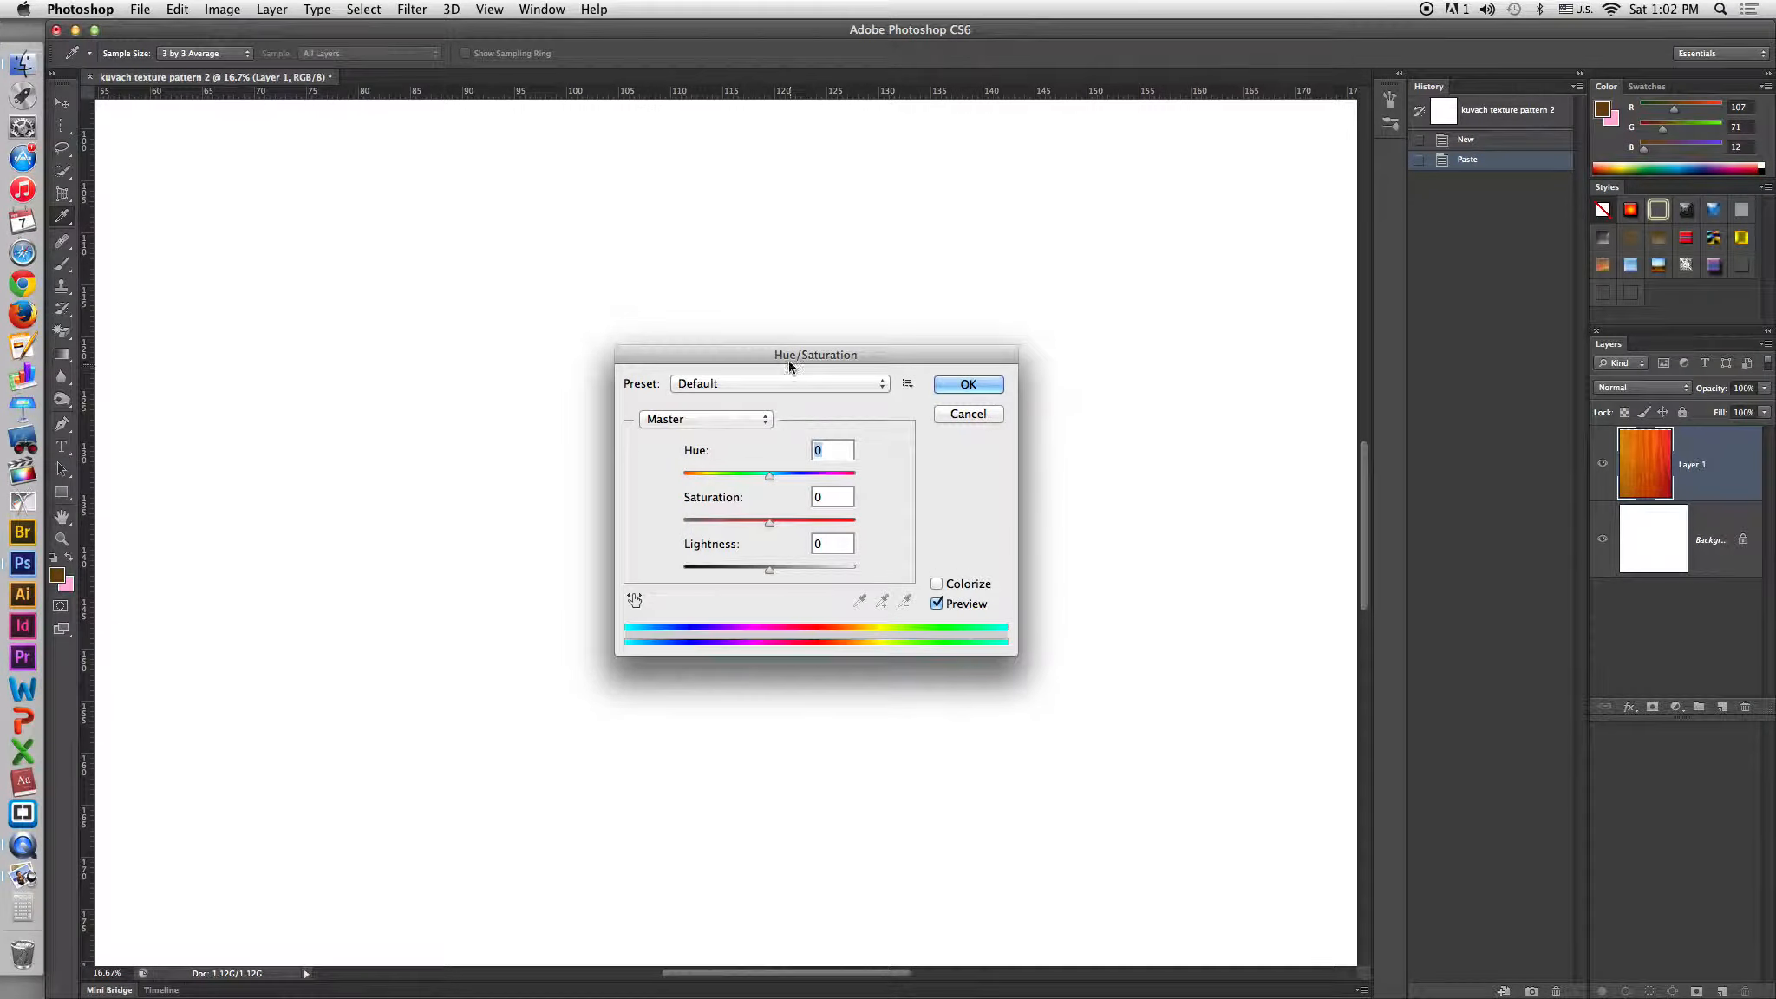
drag(793, 354, 985, 361)
drag(964, 529, 851, 533)
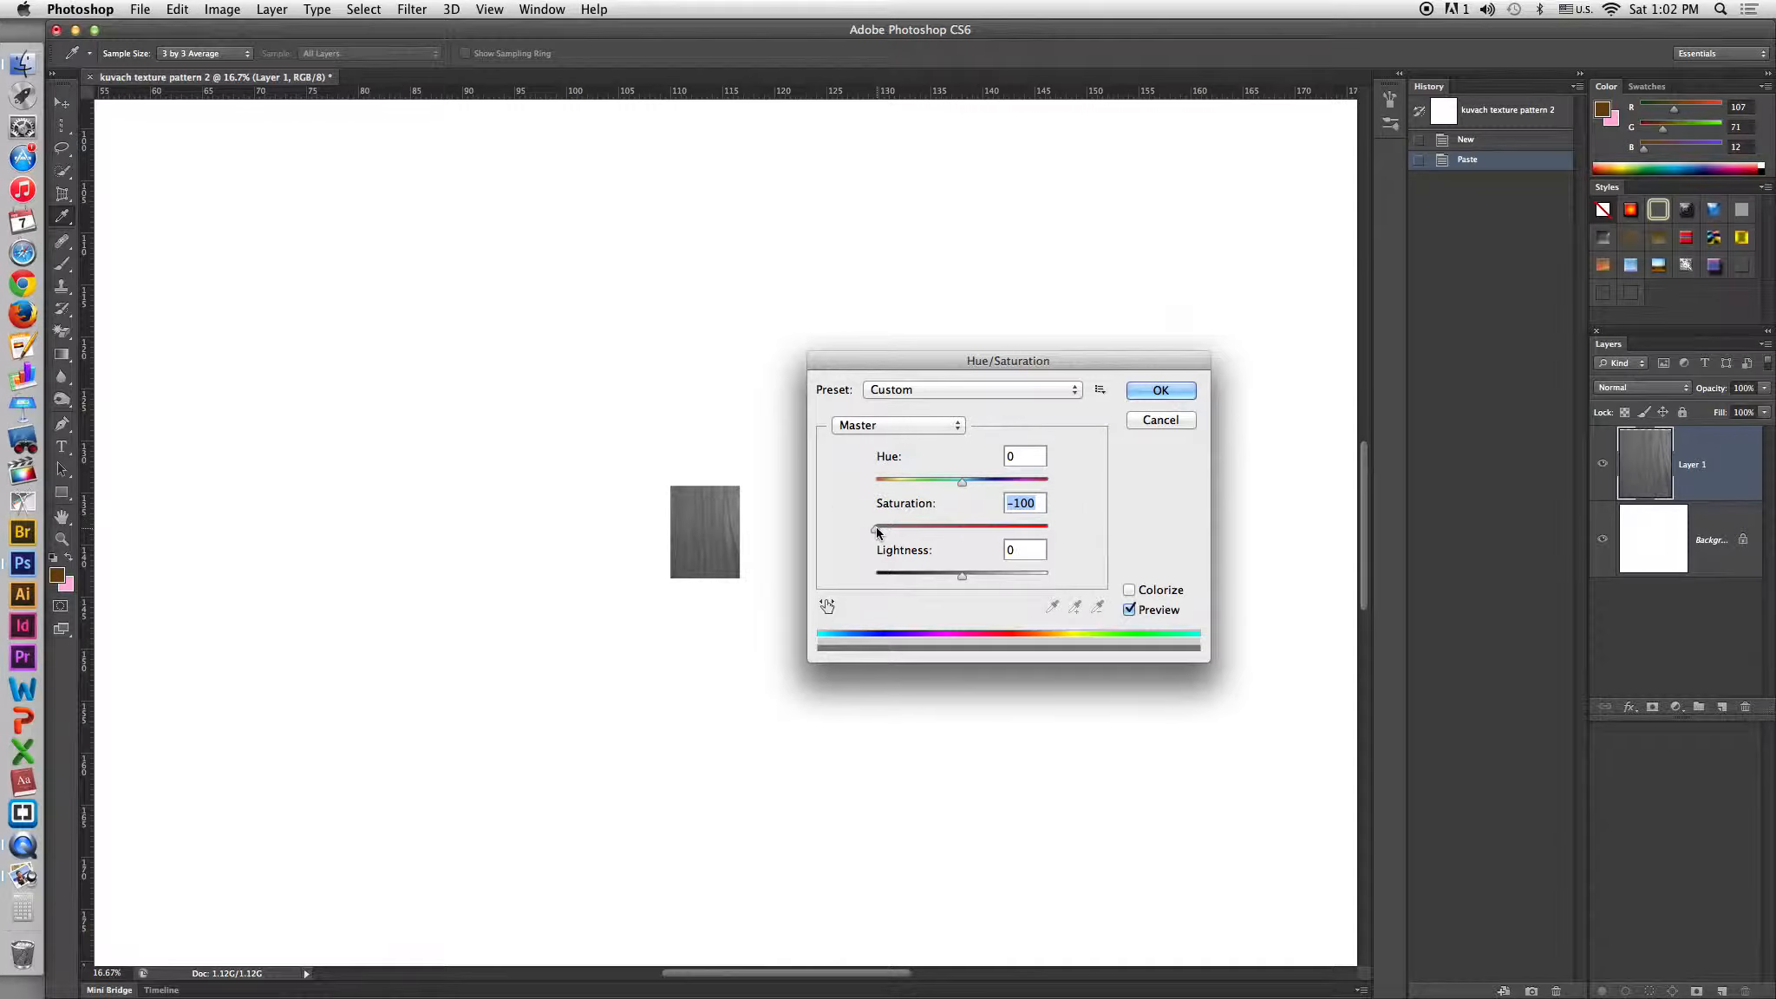
drag(875, 529, 1093, 525)
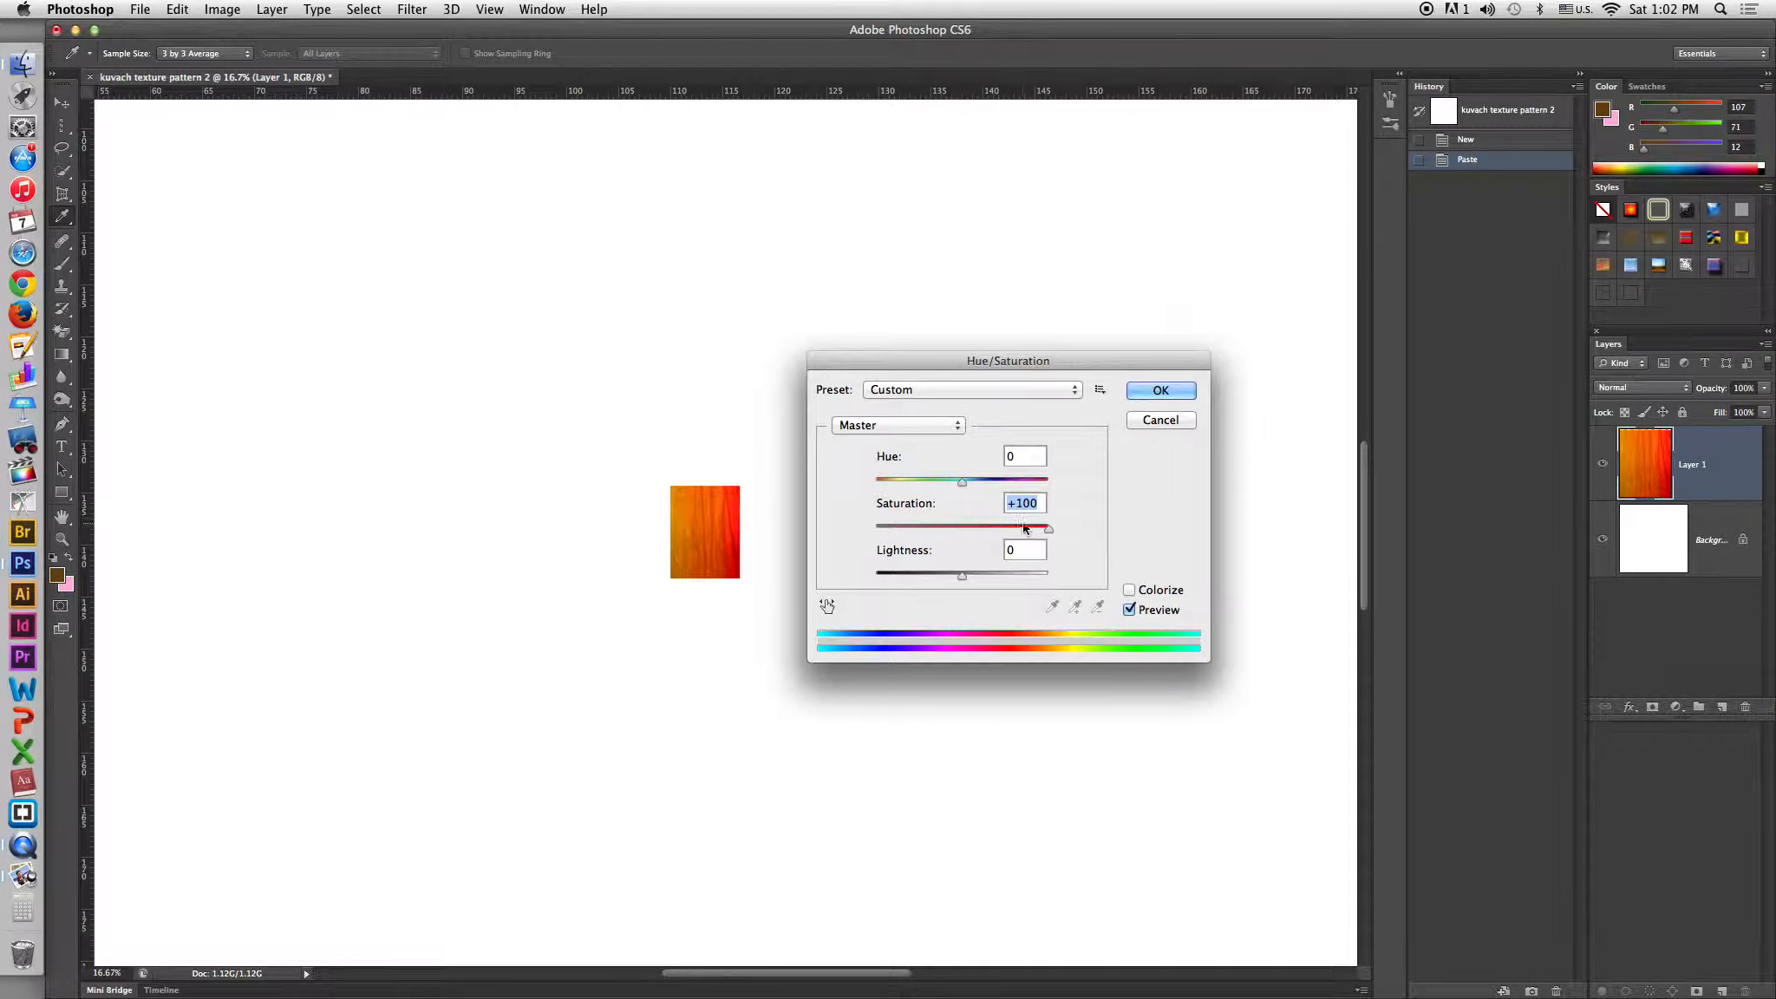
drag(1047, 529, 785, 529)
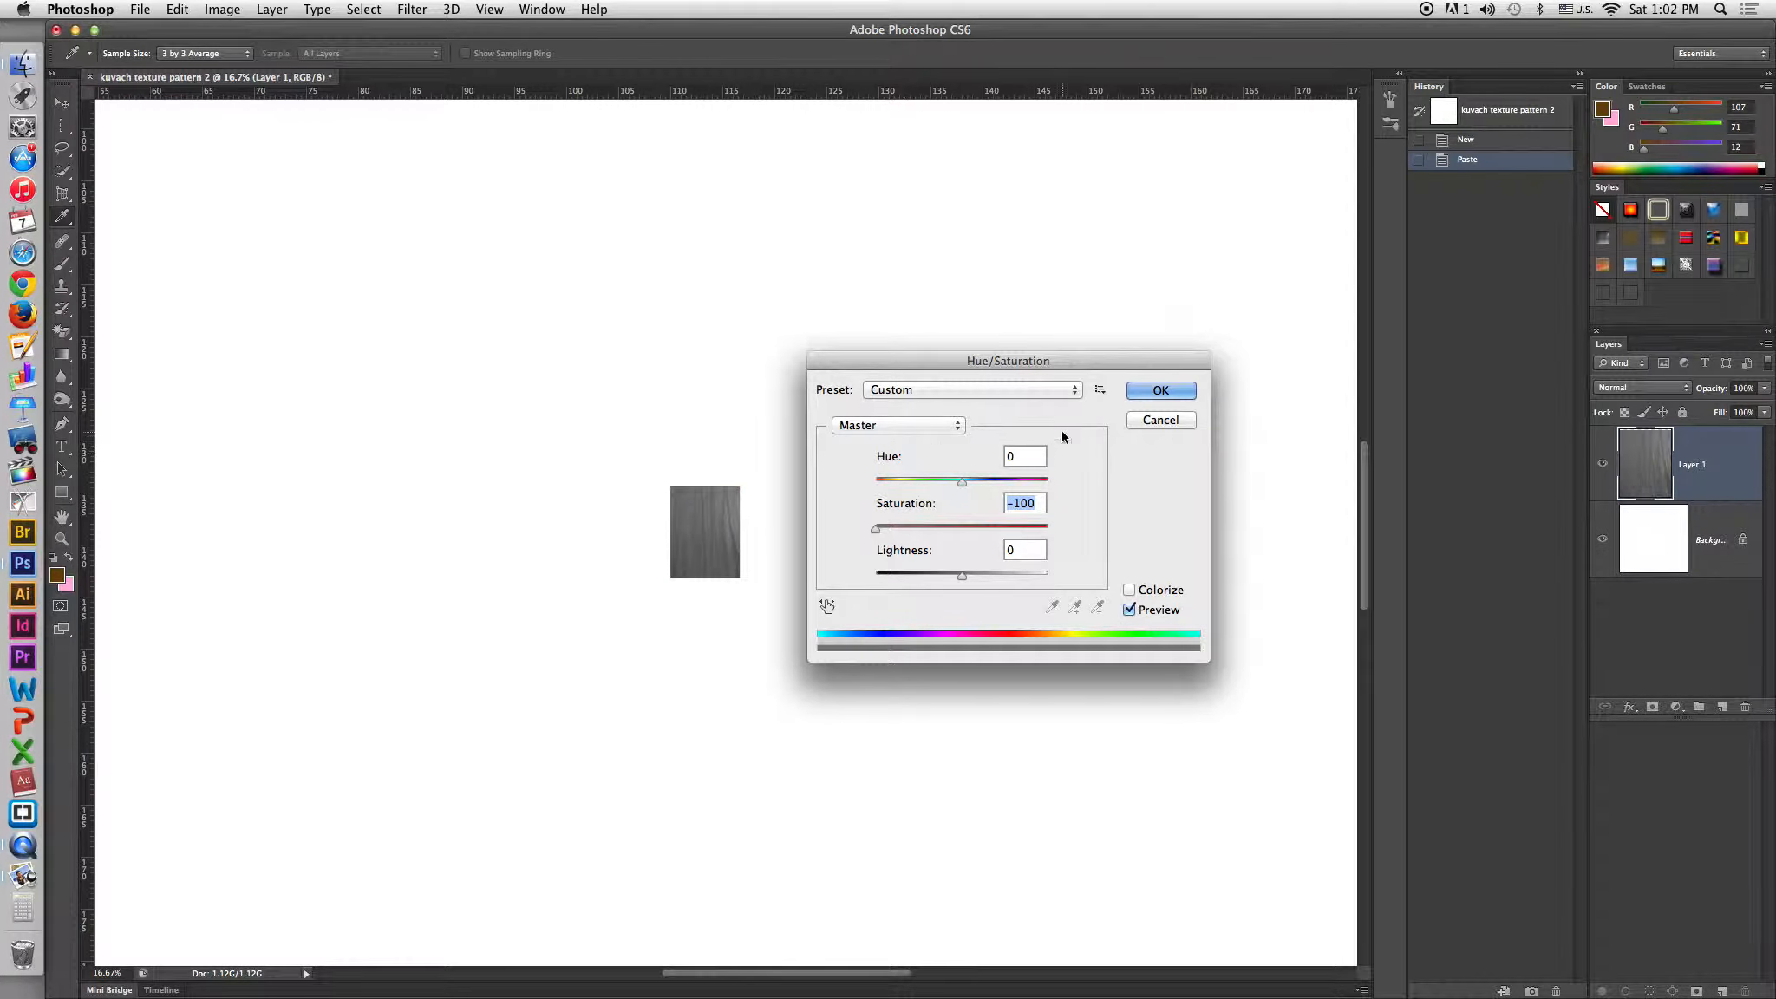
click(1160, 390)
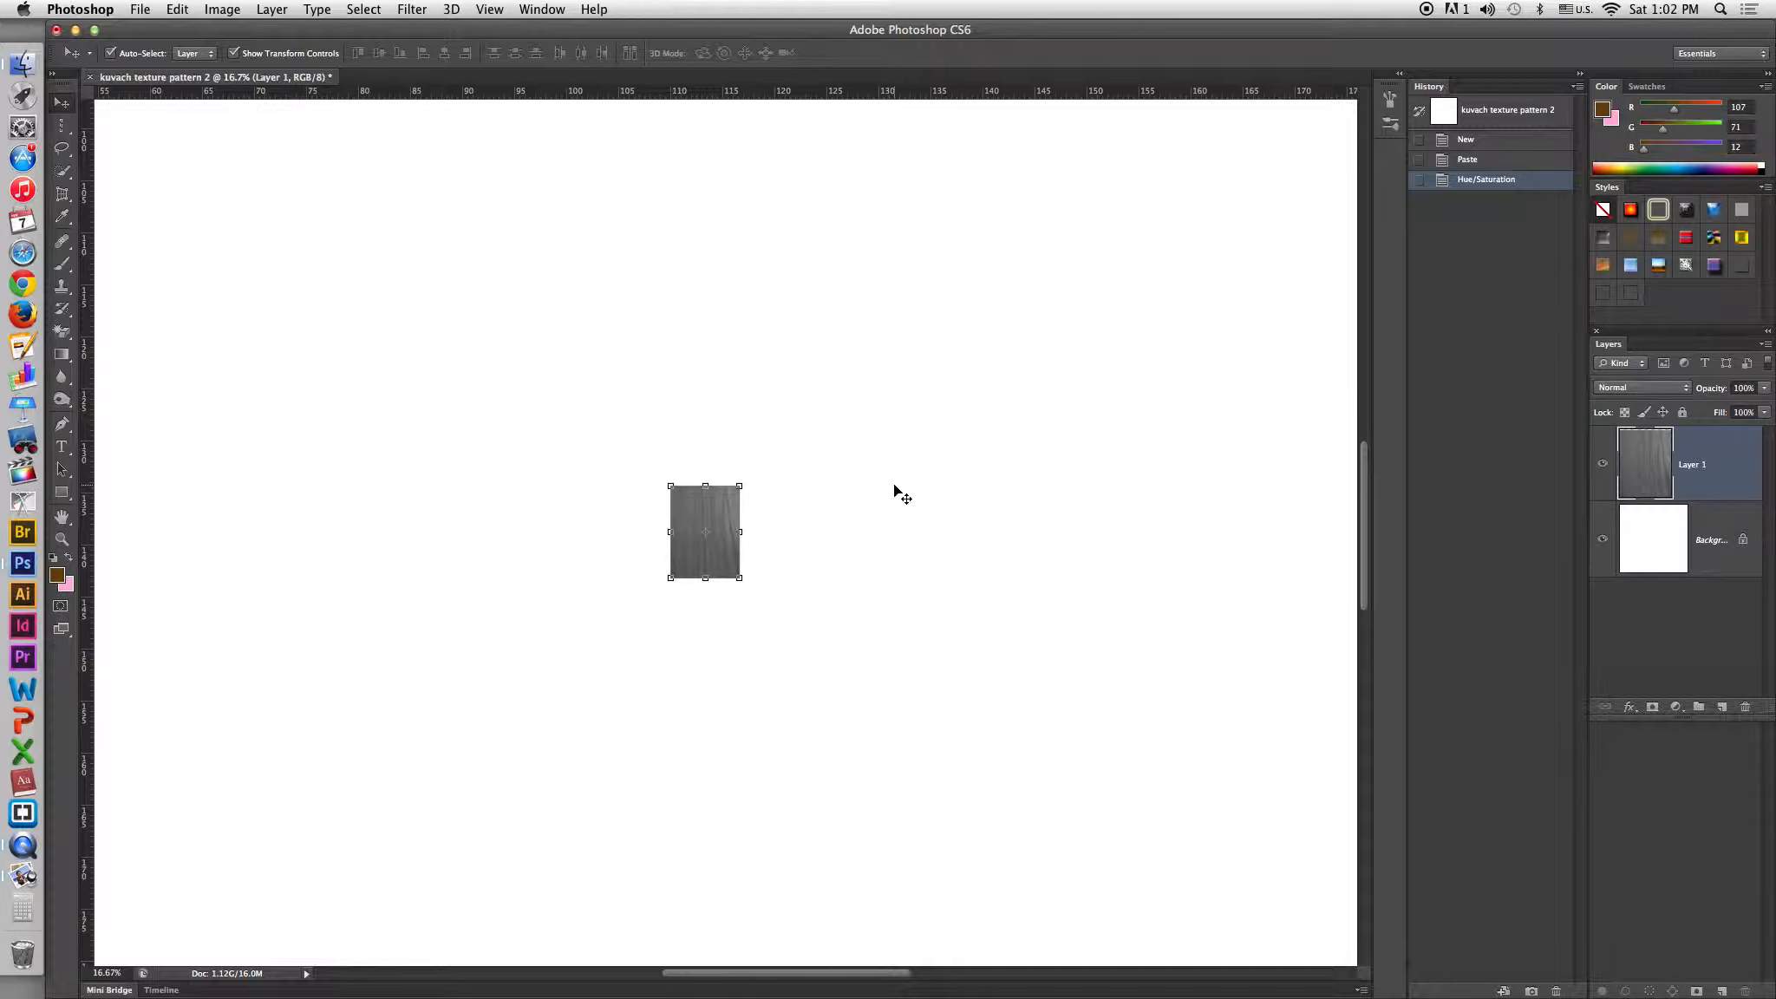
Posterize the grey layer to 2 levels and switch to the Move tool.
click(233, 10)
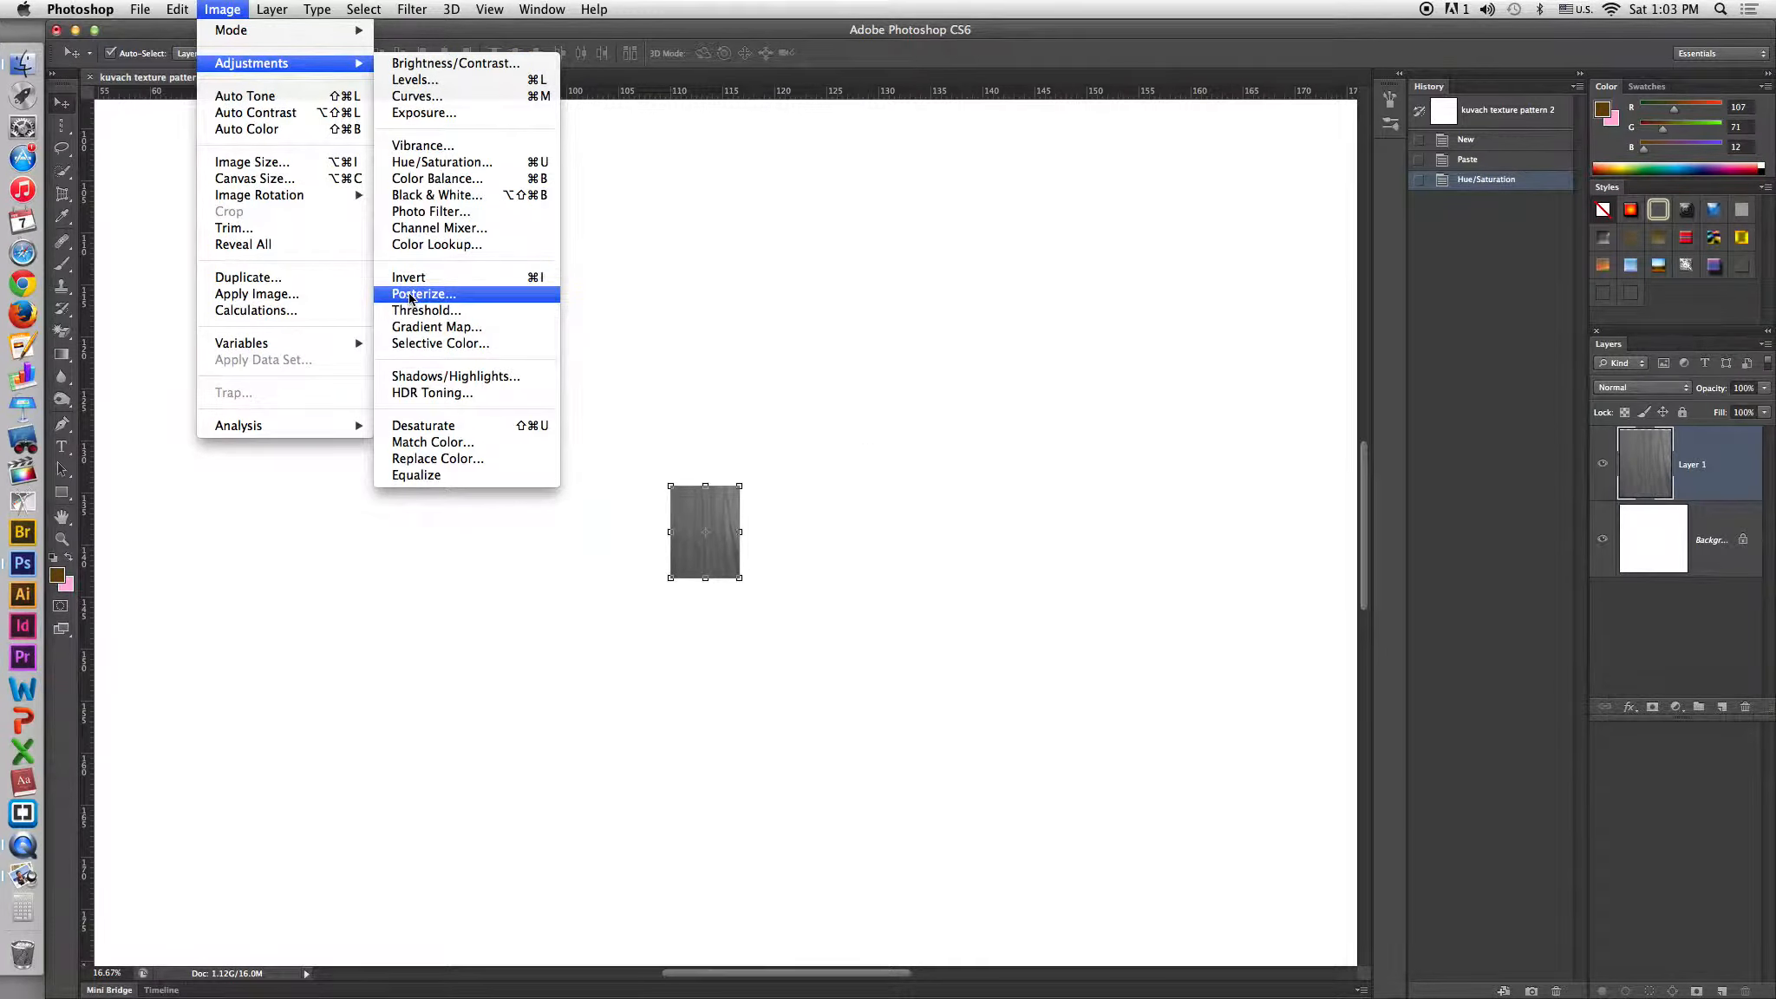
click(411, 295)
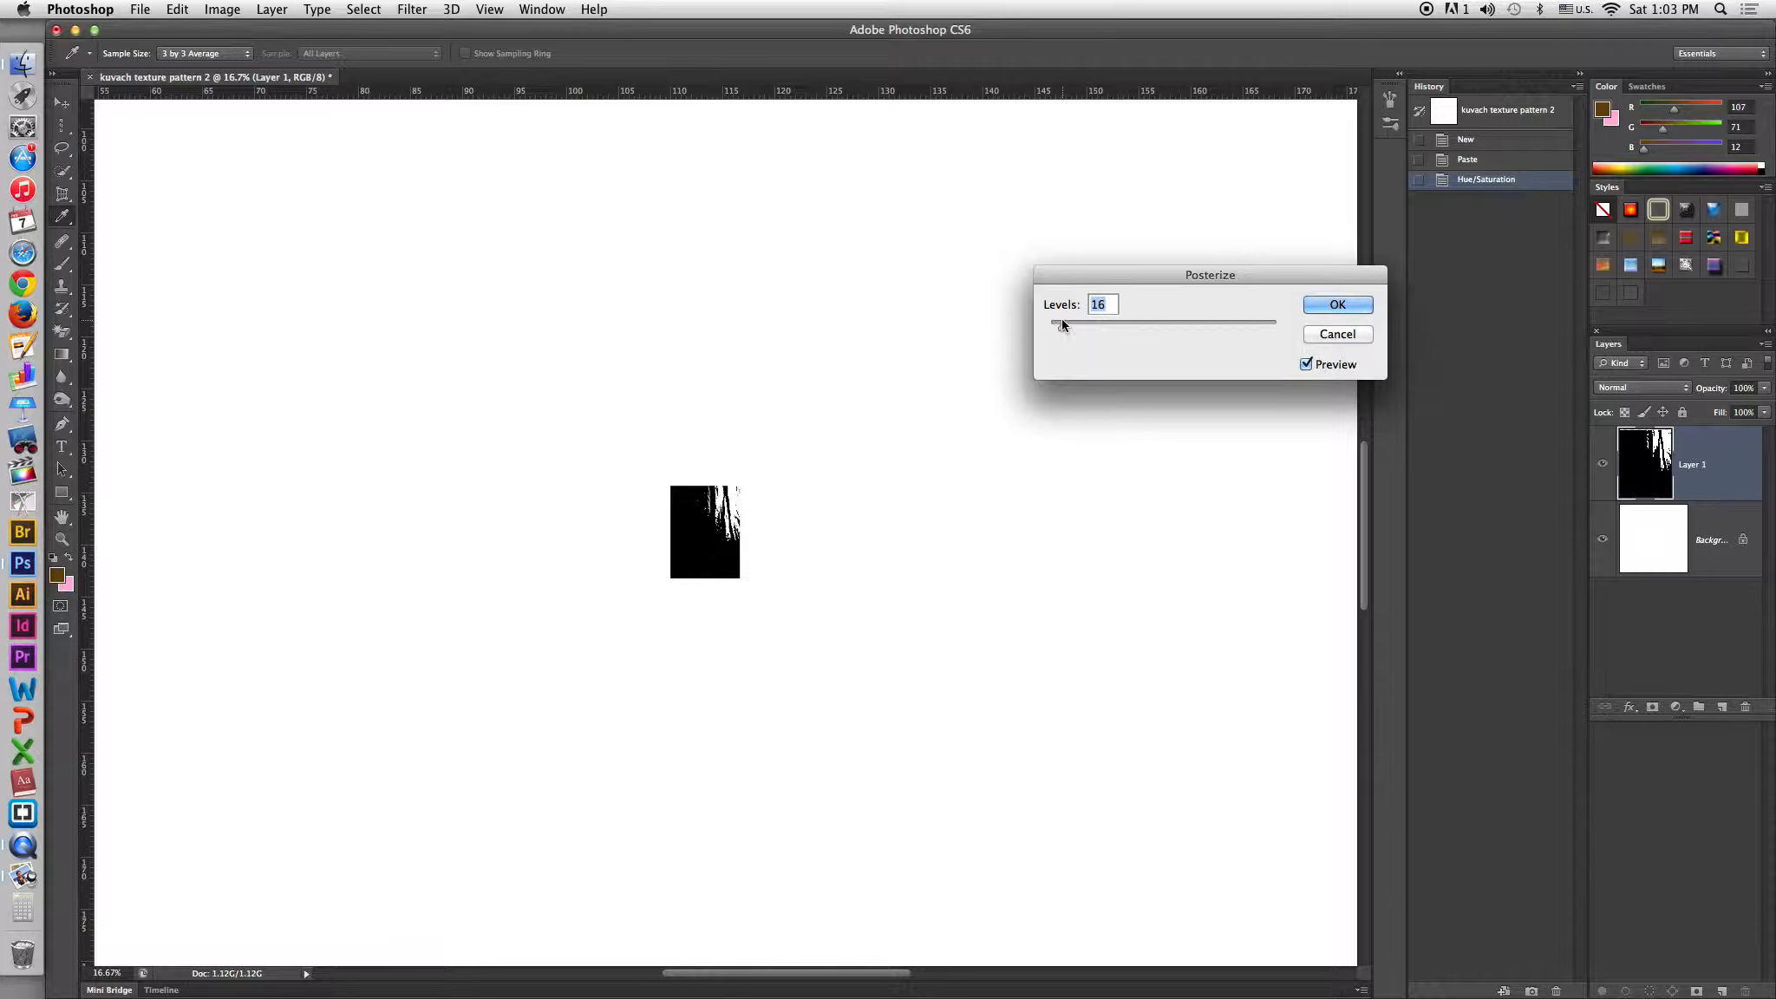
drag(1061, 319, 1055, 324)
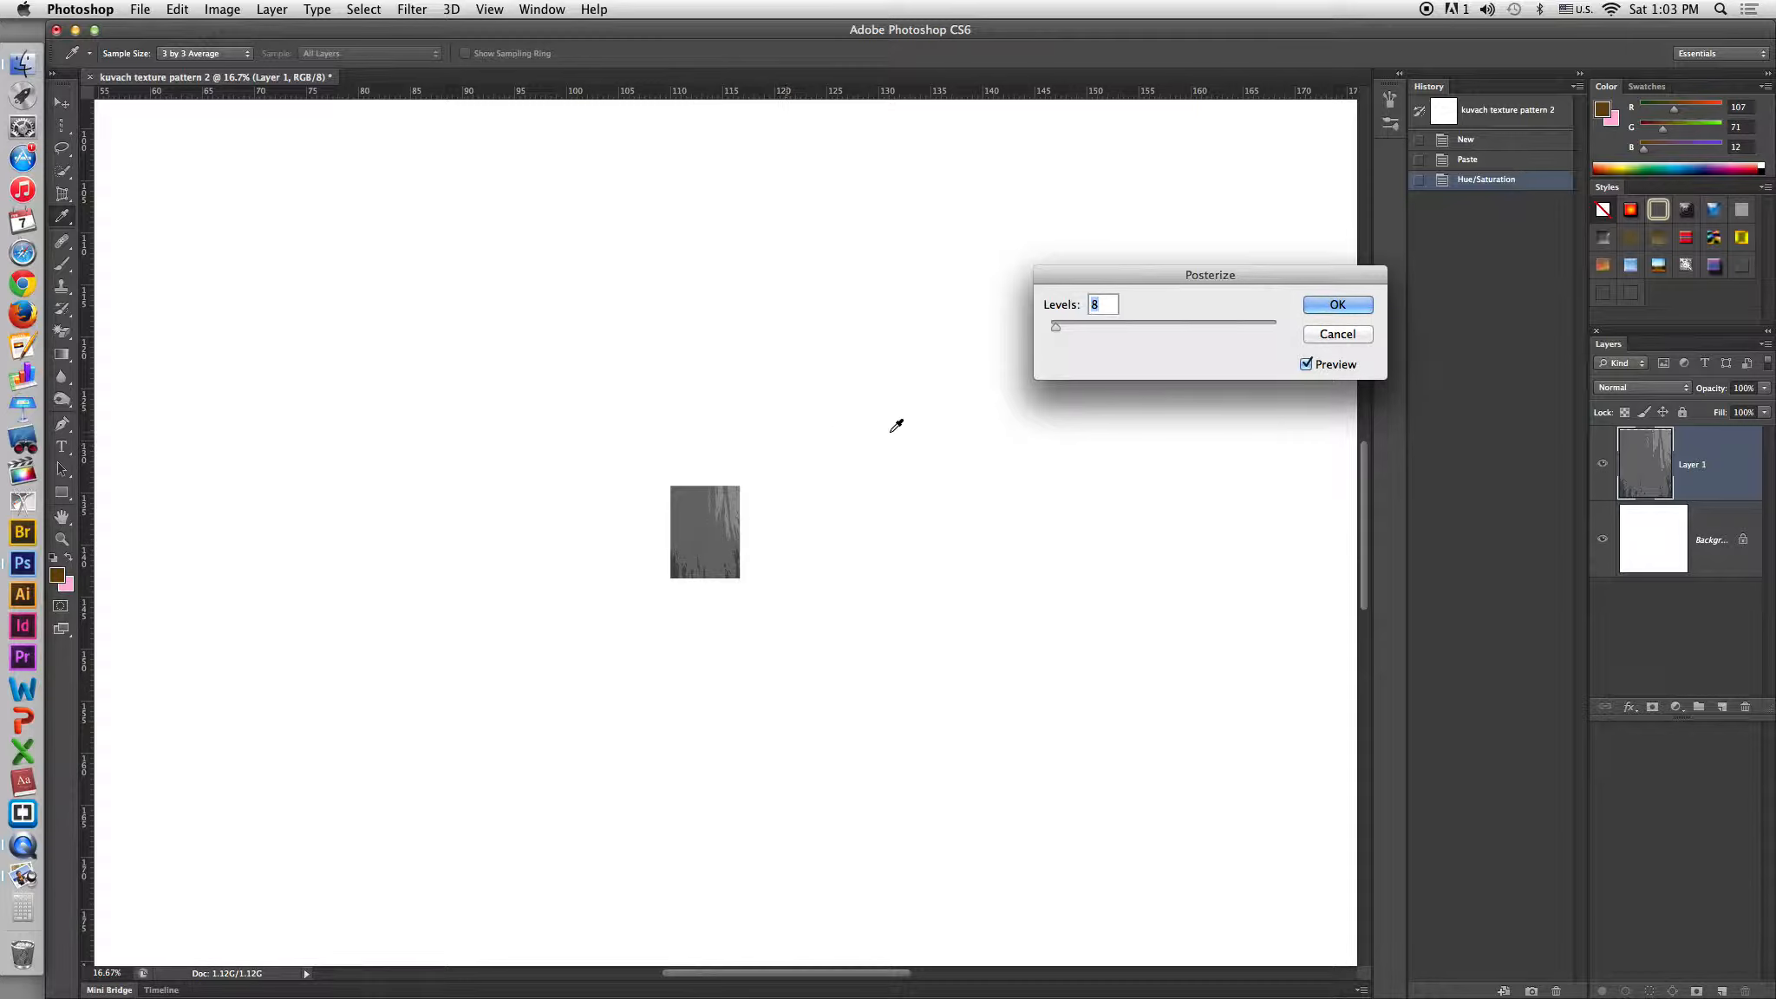
drag(1054, 327, 1006, 314)
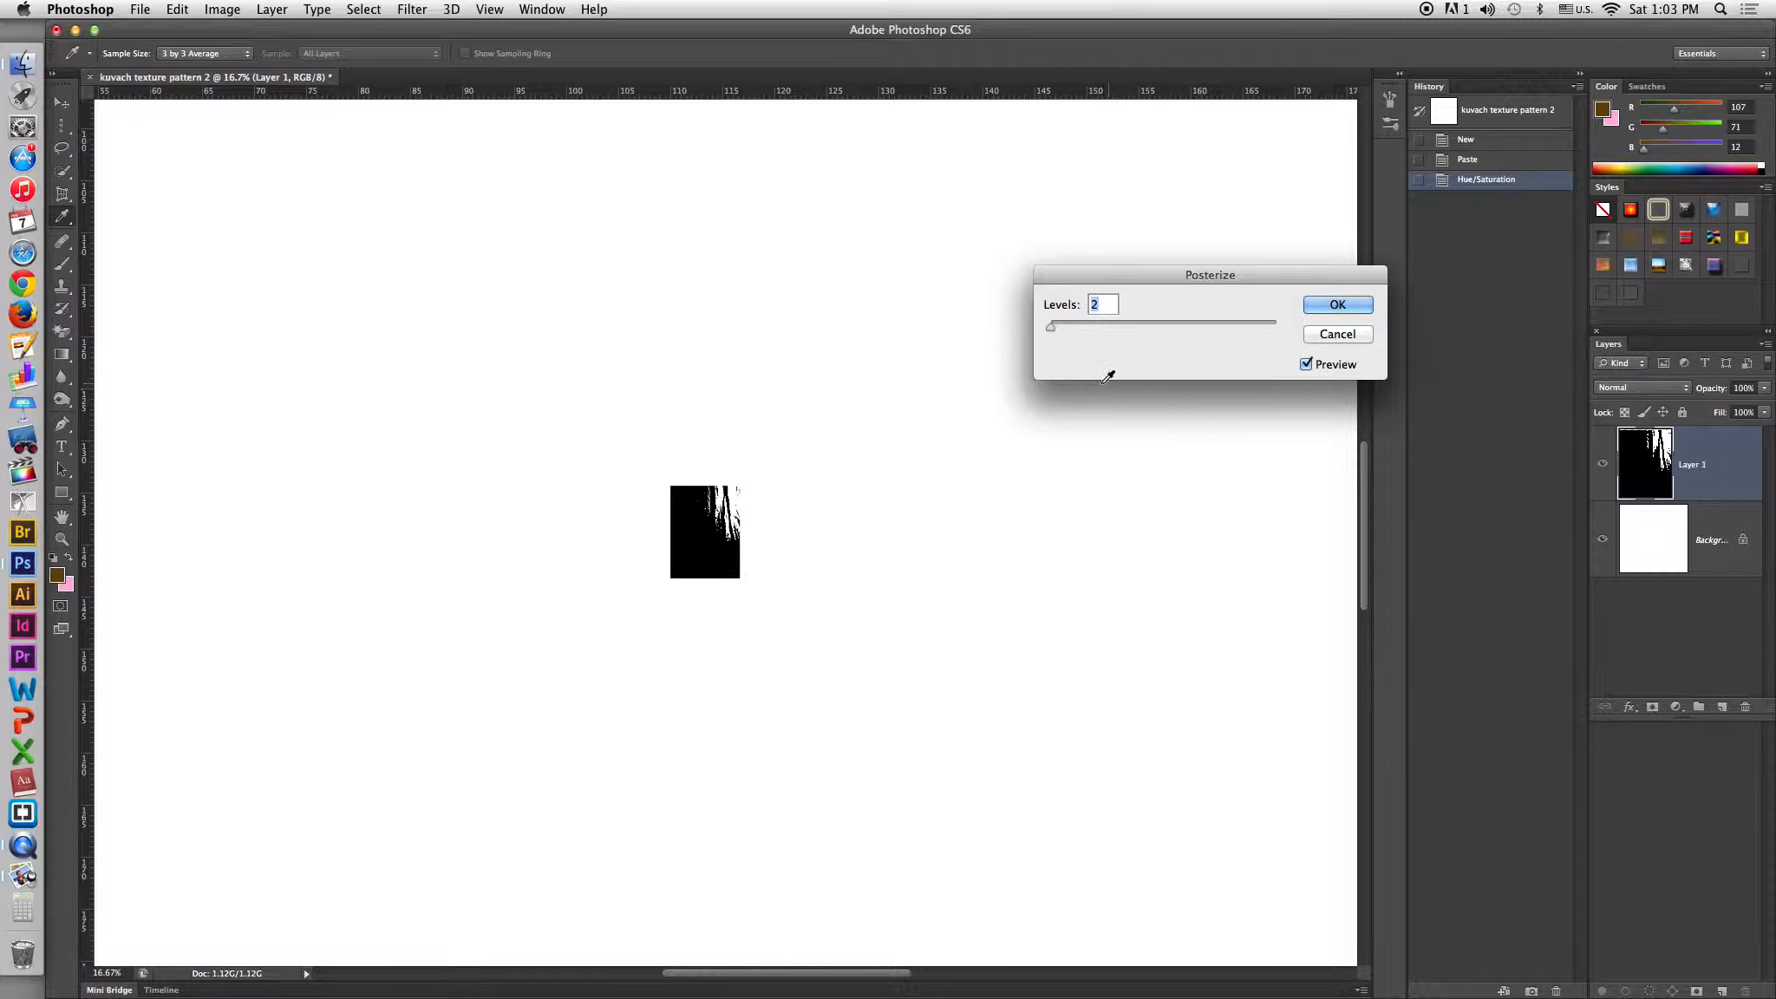
click(1336, 305)
key(v)
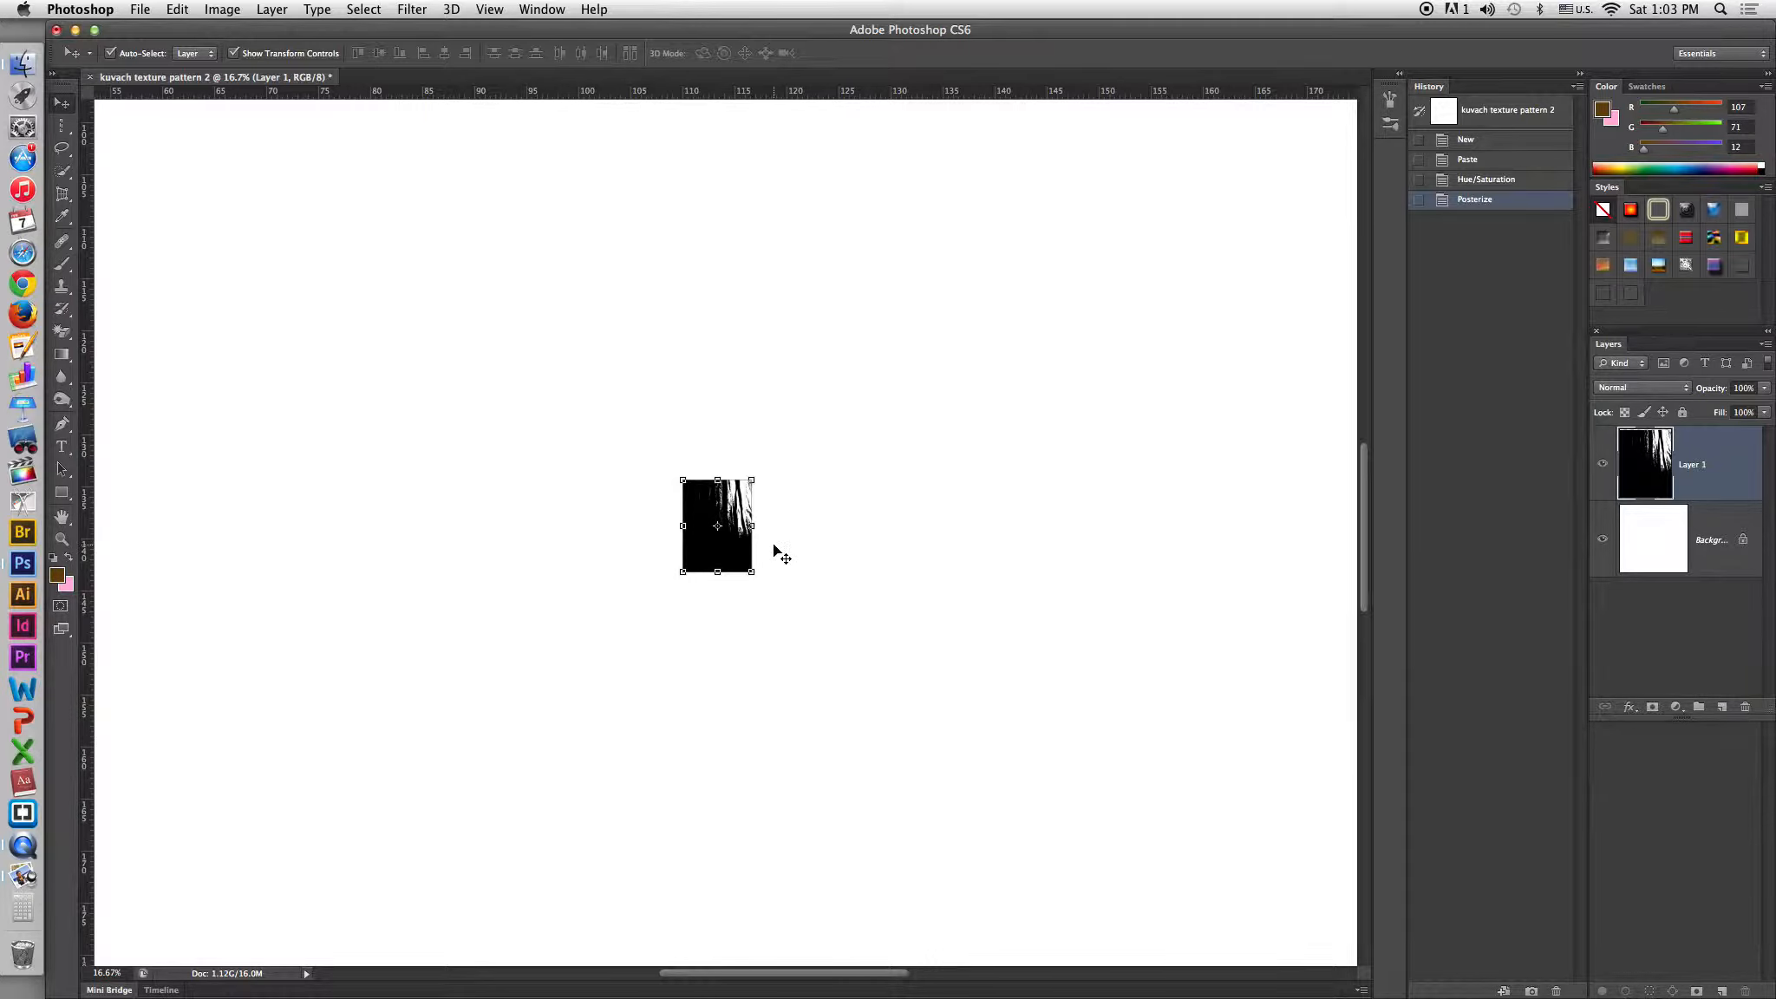
Copy the black-and-white tile, paste a duplicate and move it down-left overlapping the original.
key(super+a)
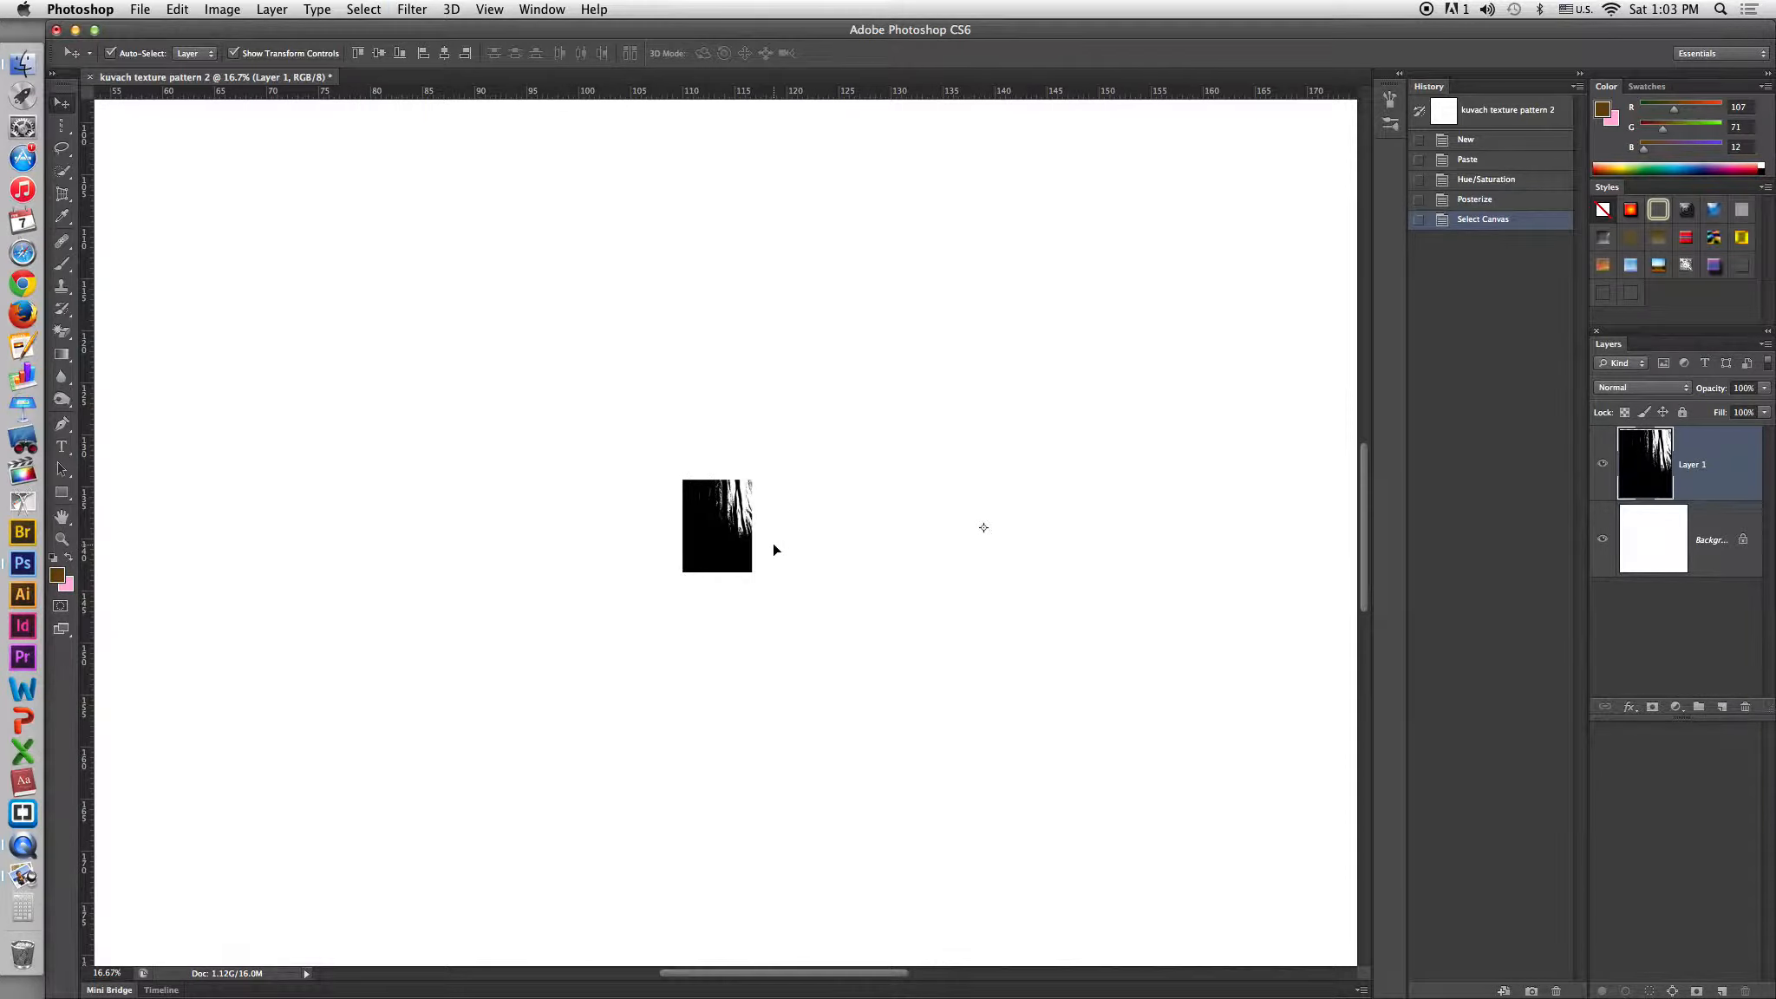
key(super+c)
key(super+v)
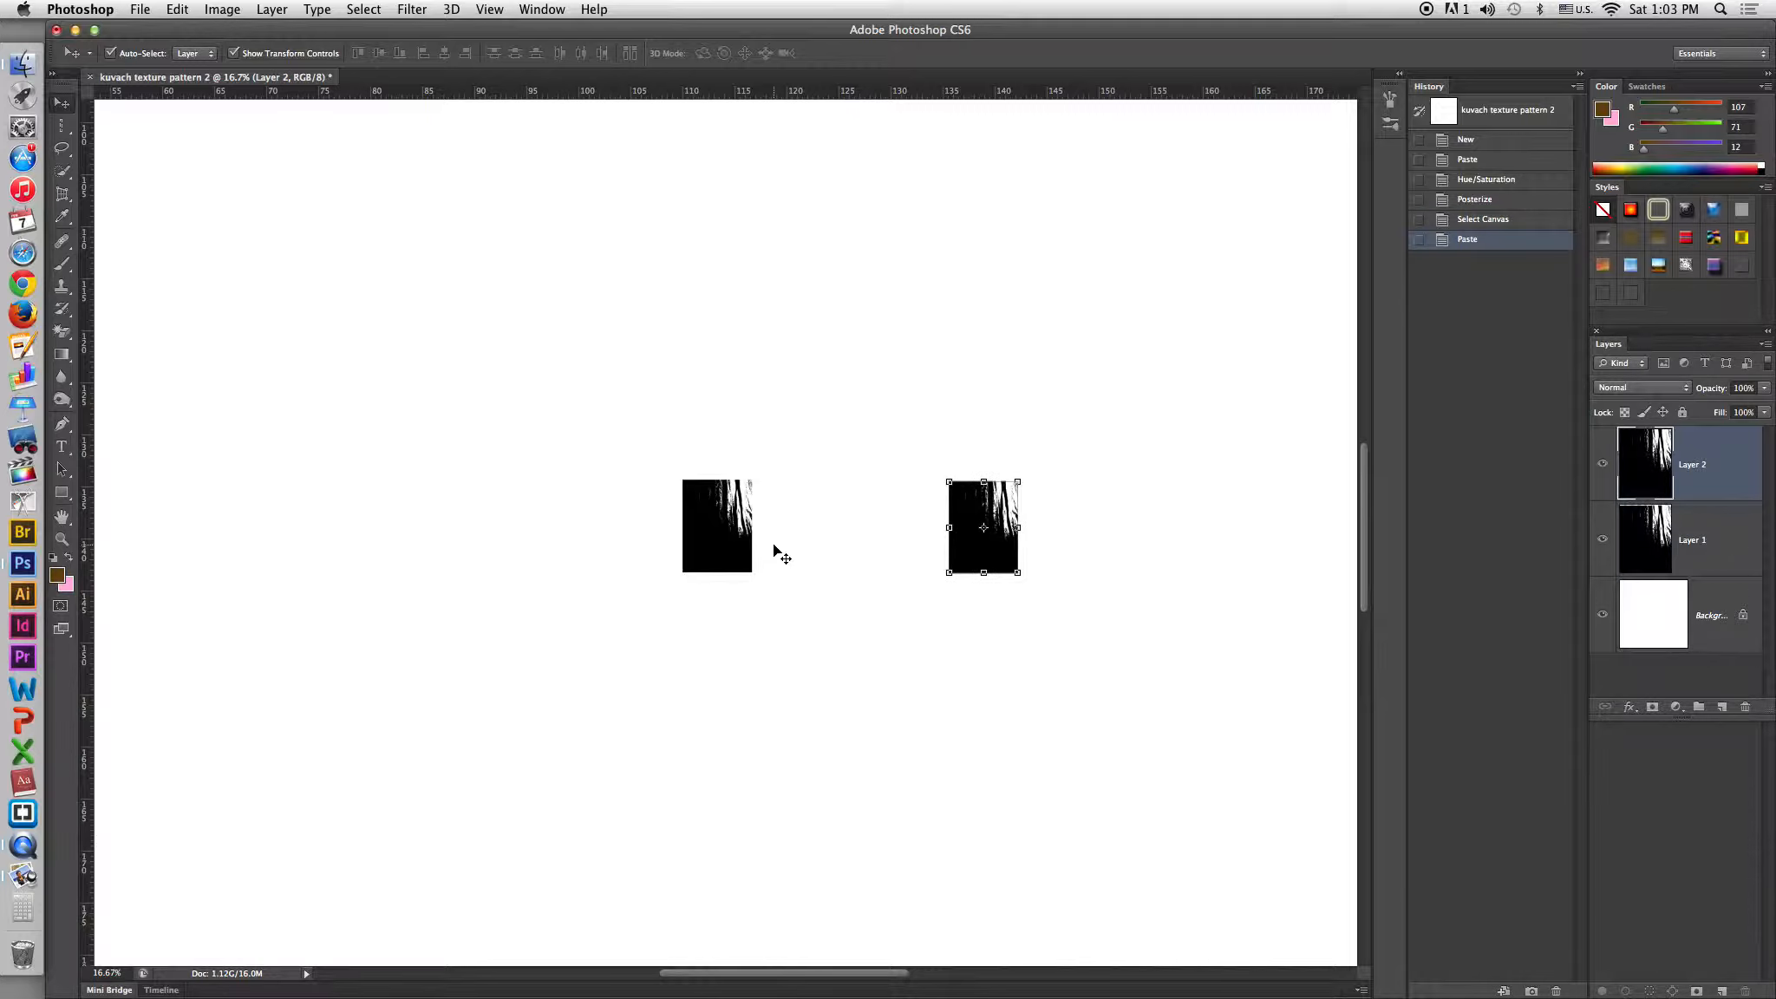
drag(960, 557, 668, 601)
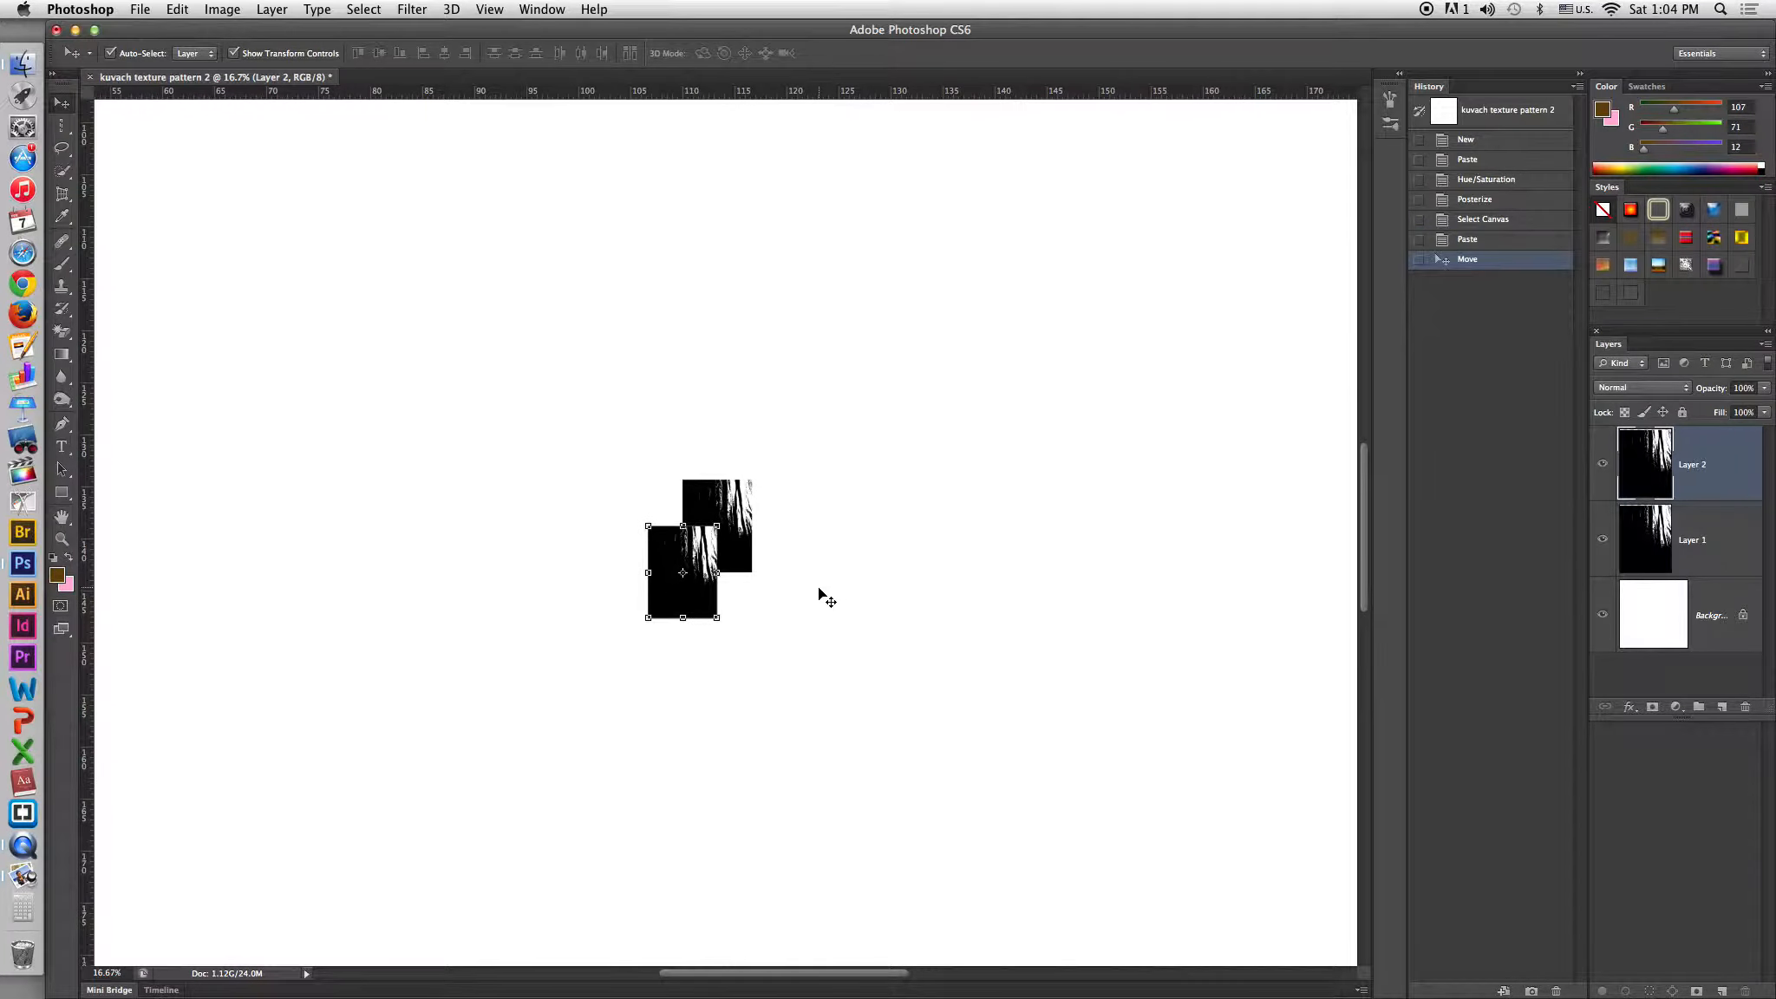
Paste further copies of the tile and arrange them into a staggered stepped pattern.
key(super+v)
drag(754, 566, 662, 657)
key(super+v)
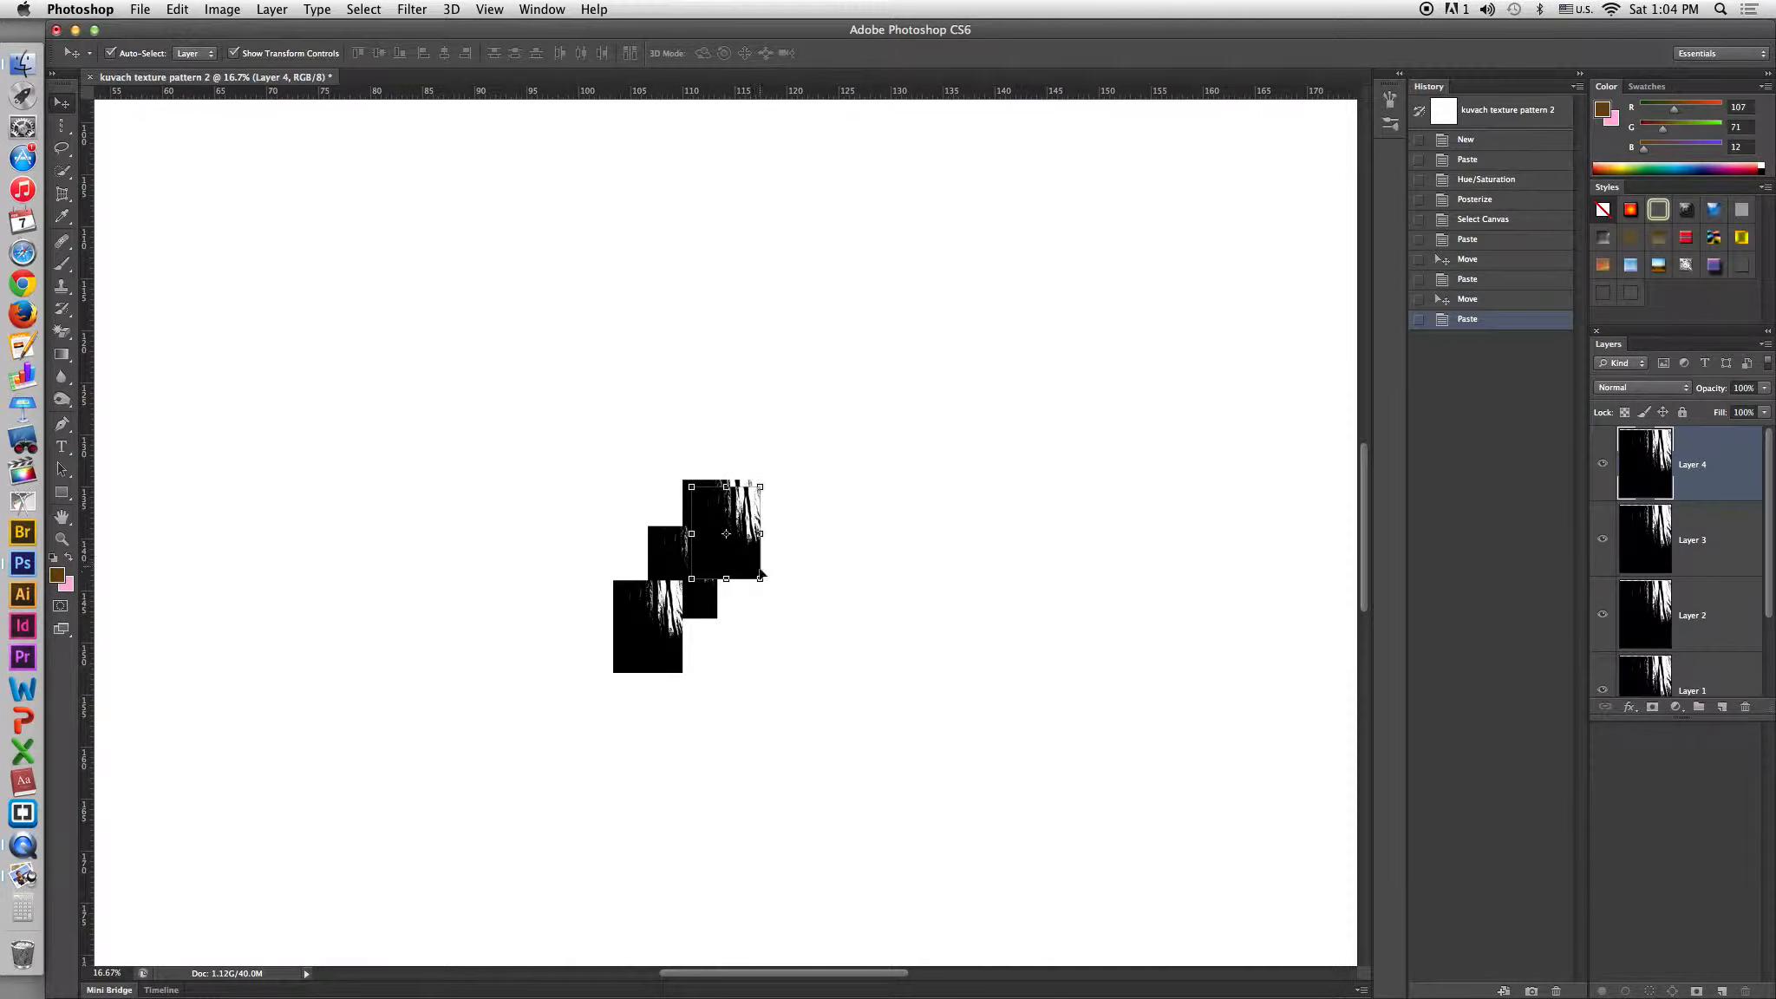
drag(745, 563, 830, 659)
key(super+v)
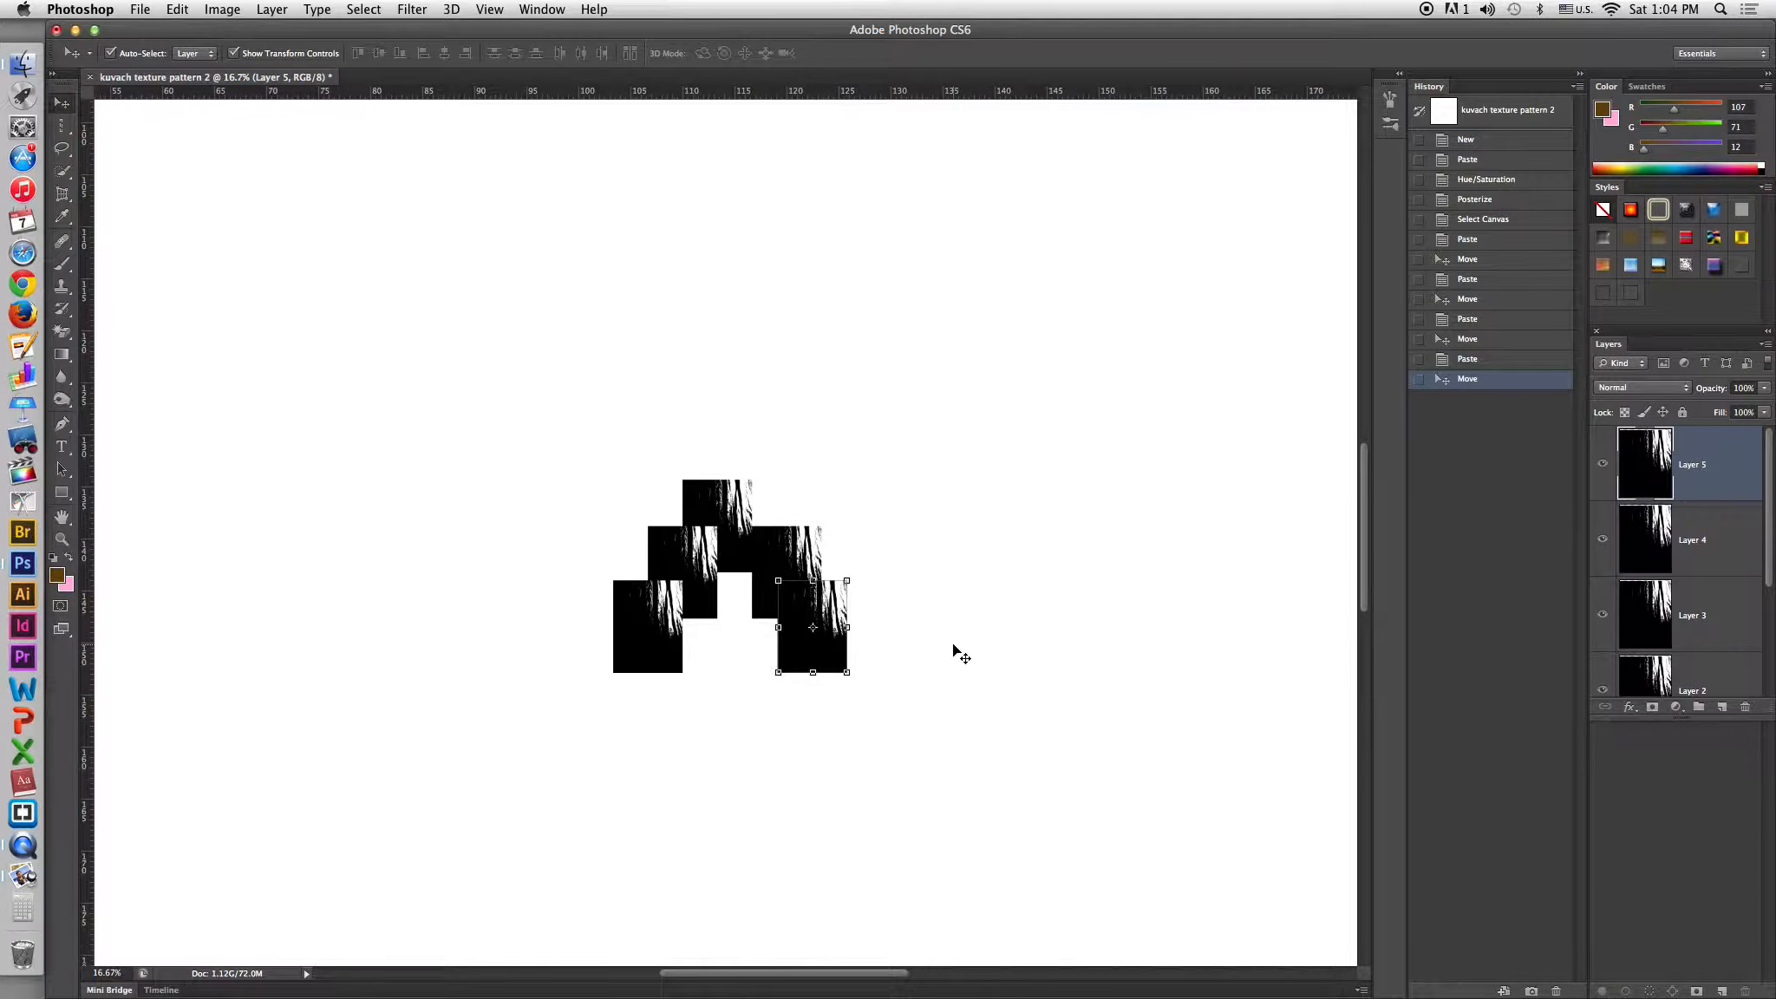
Copy pattern.jpg from Preview, paste it into the document and place it up-right of the tiles.
key(super+Tab)
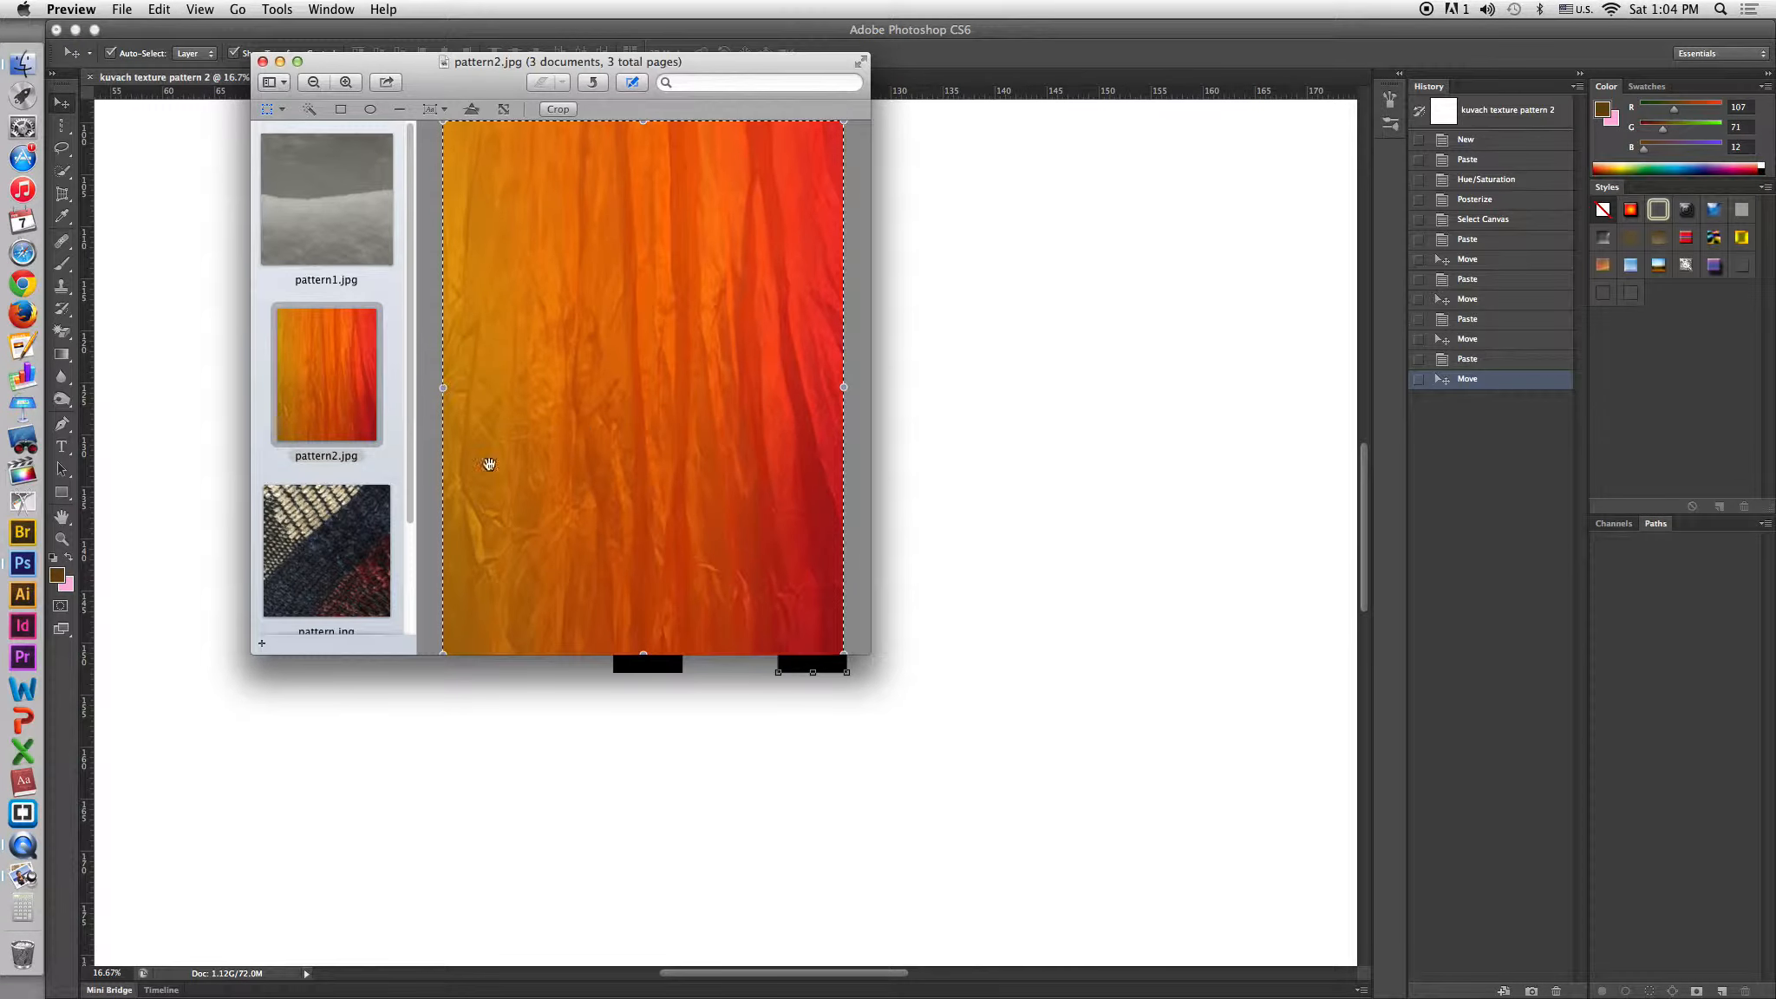
key(Down)
click(592, 420)
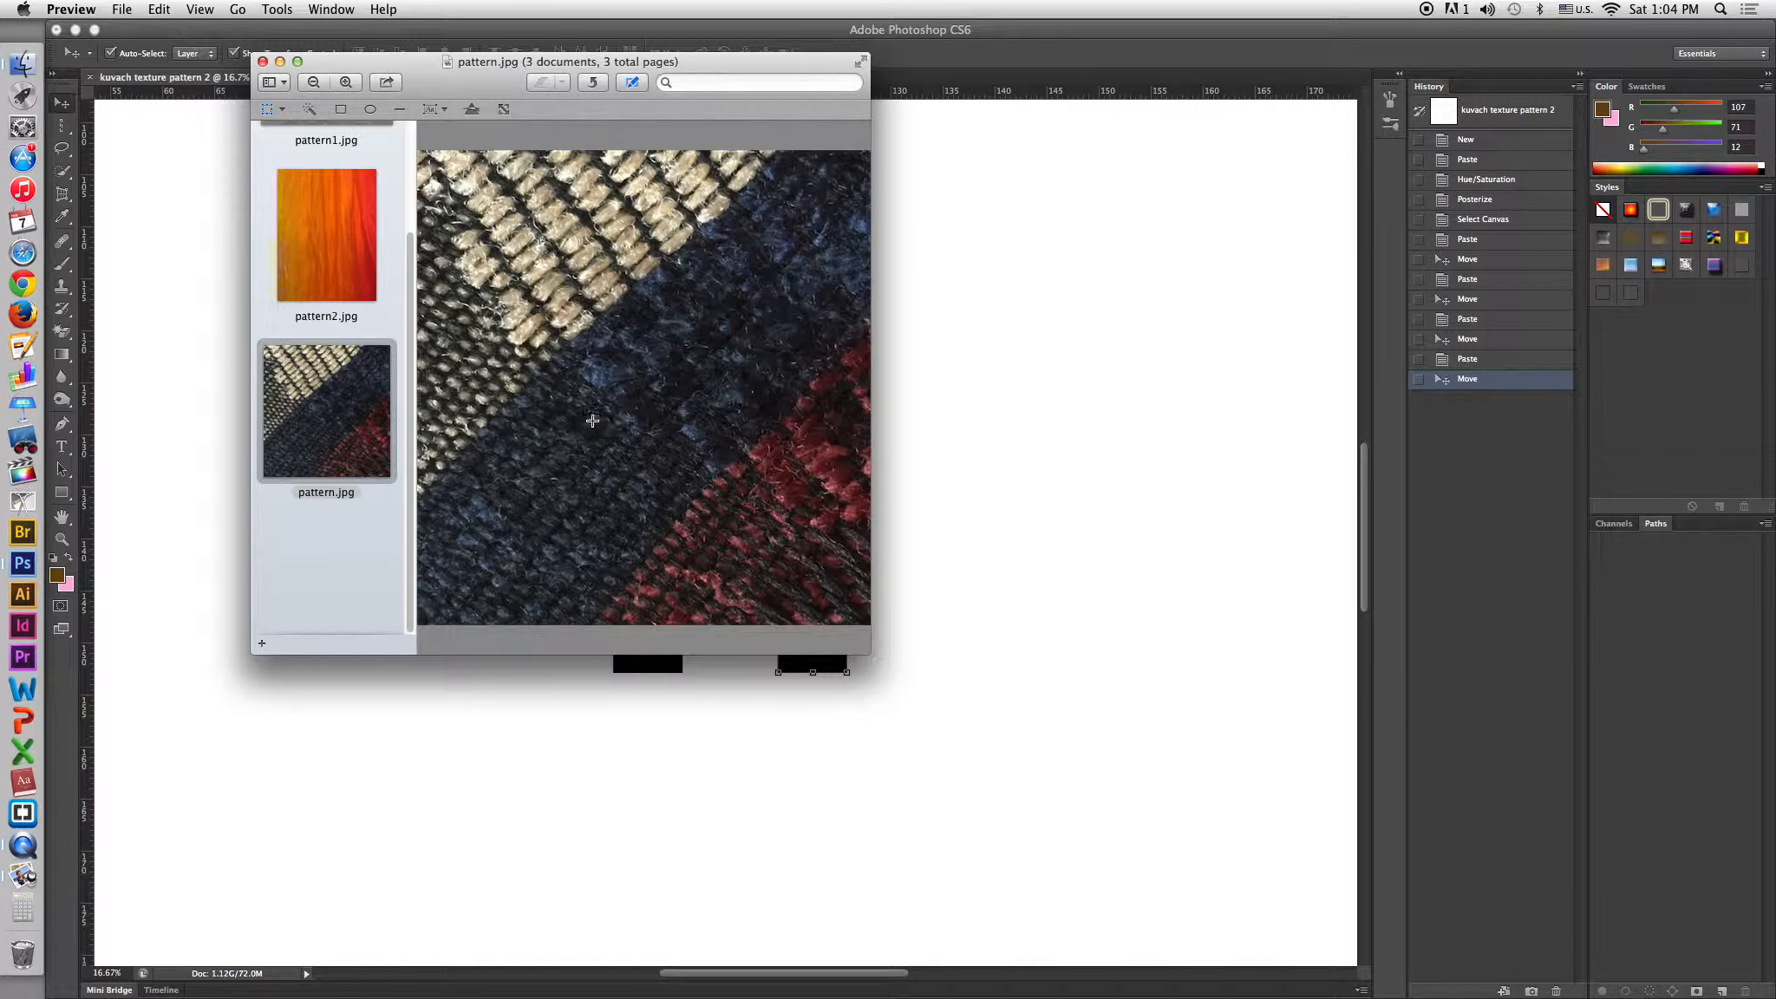
key(super+a)
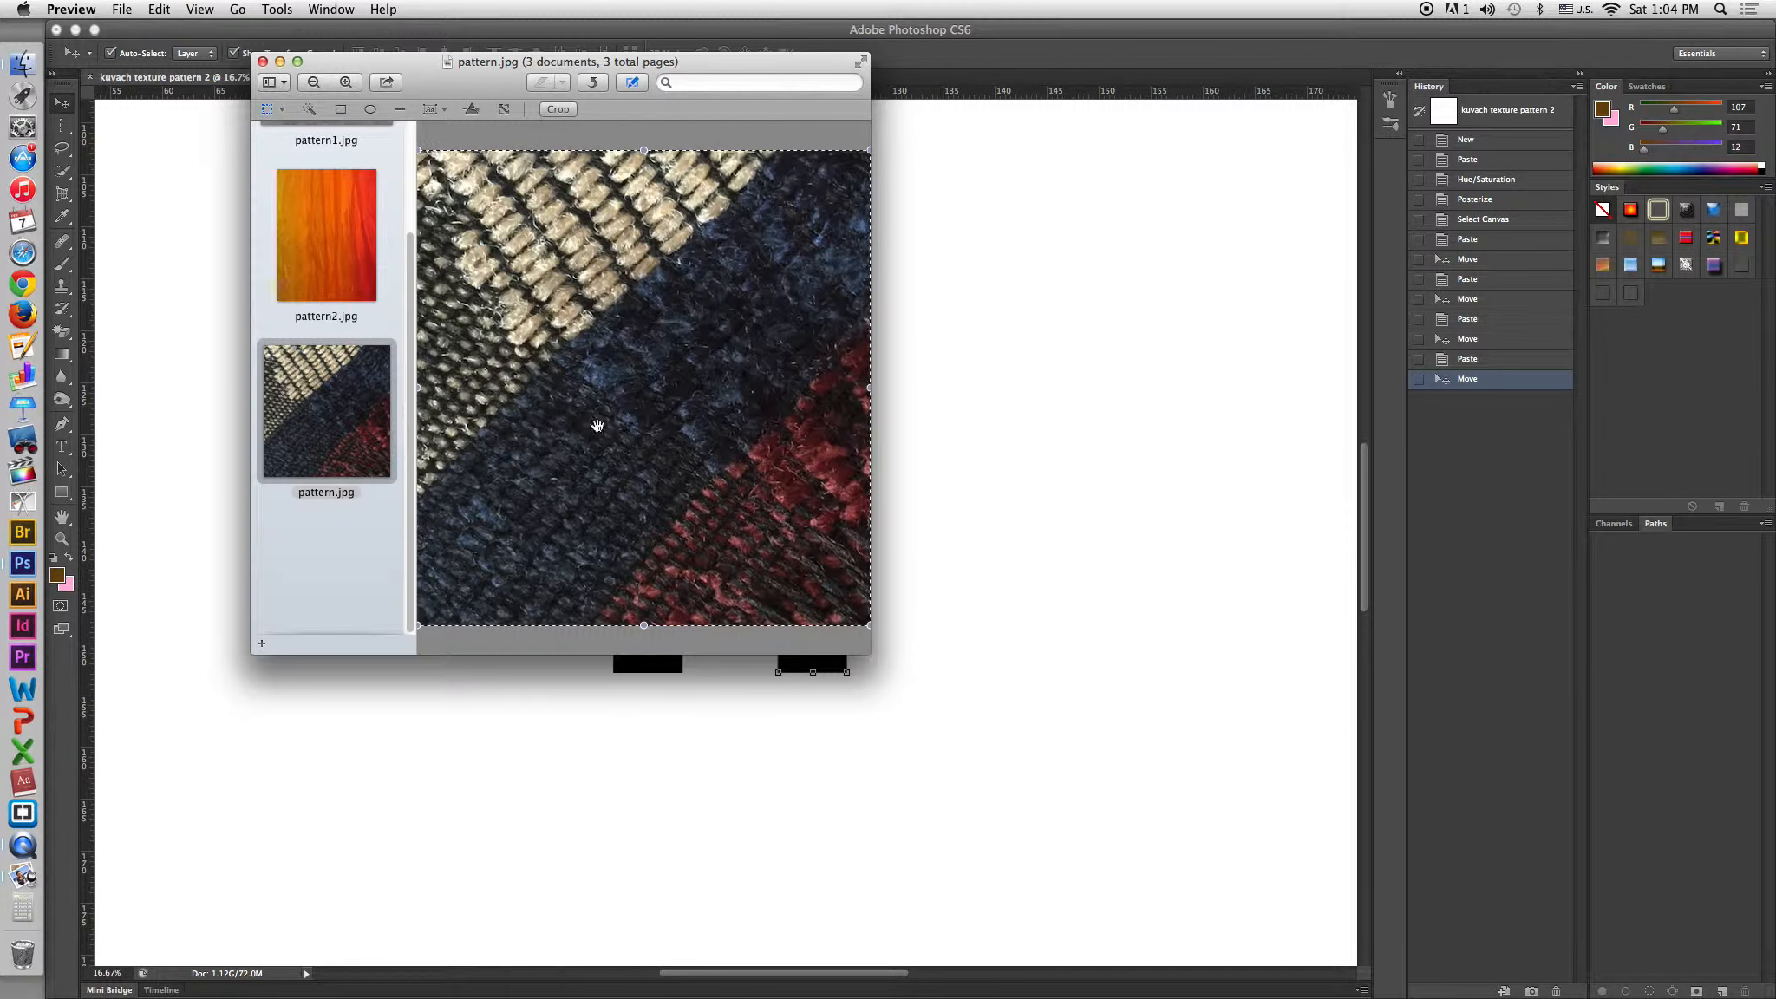
click(955, 403)
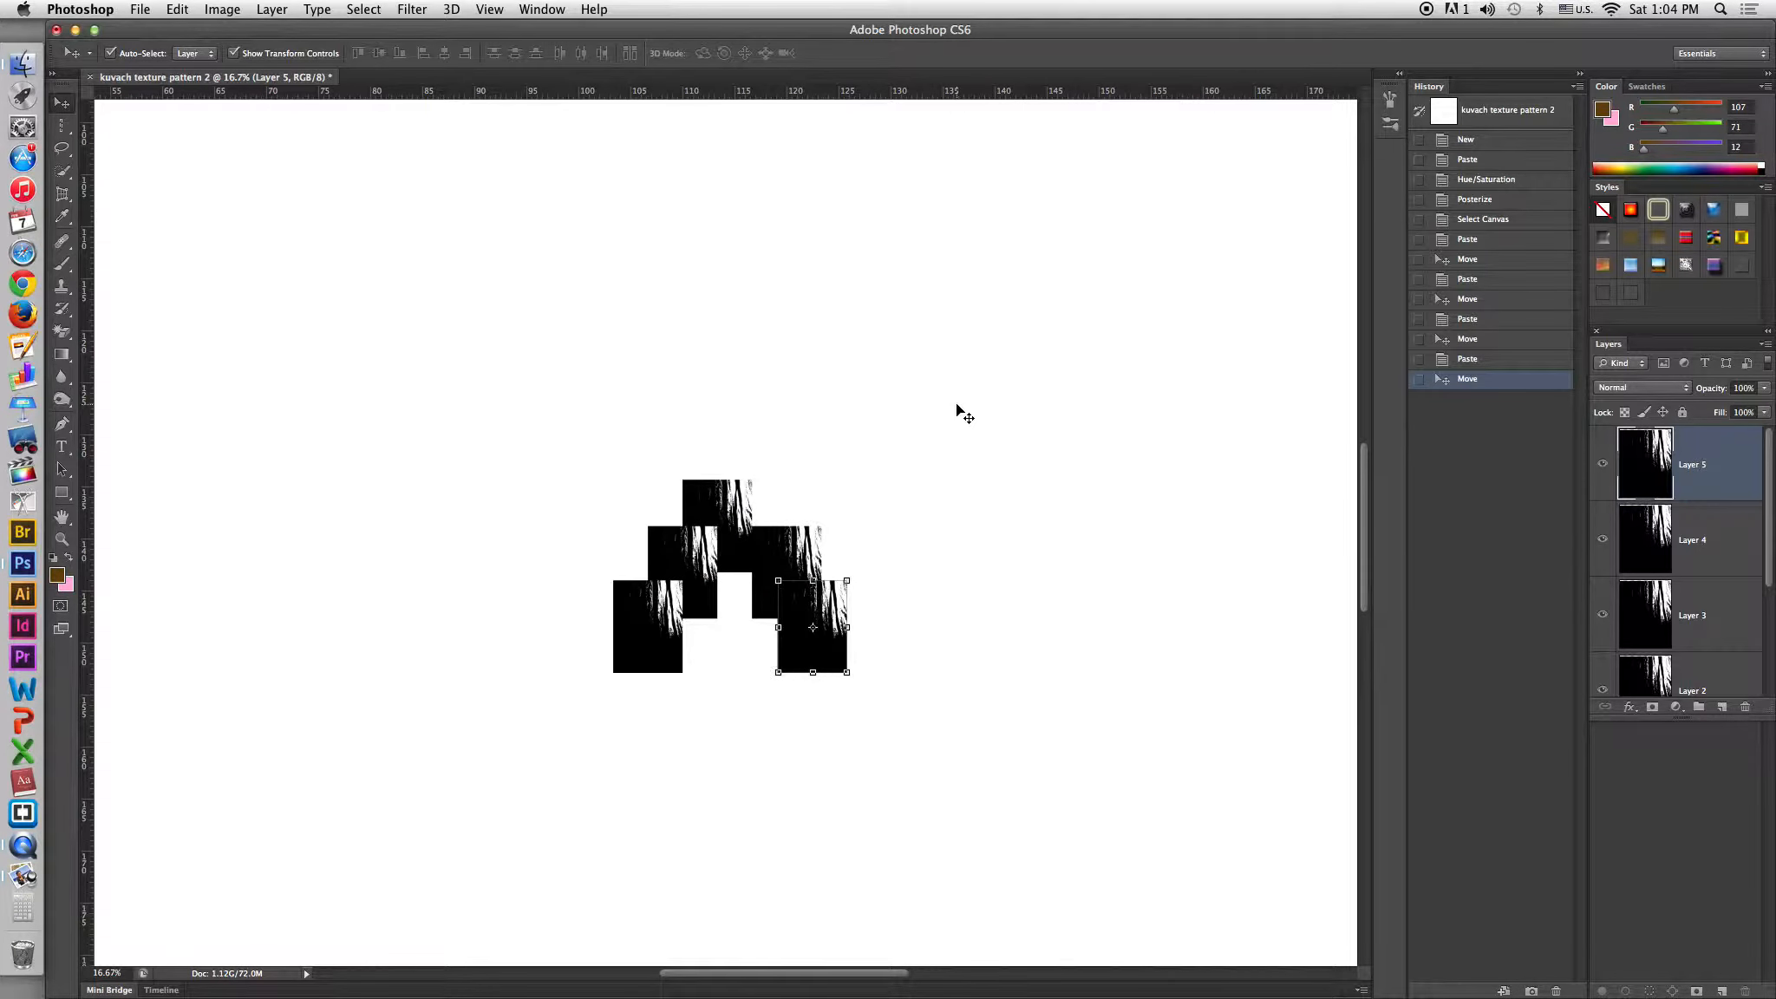
key(super+v)
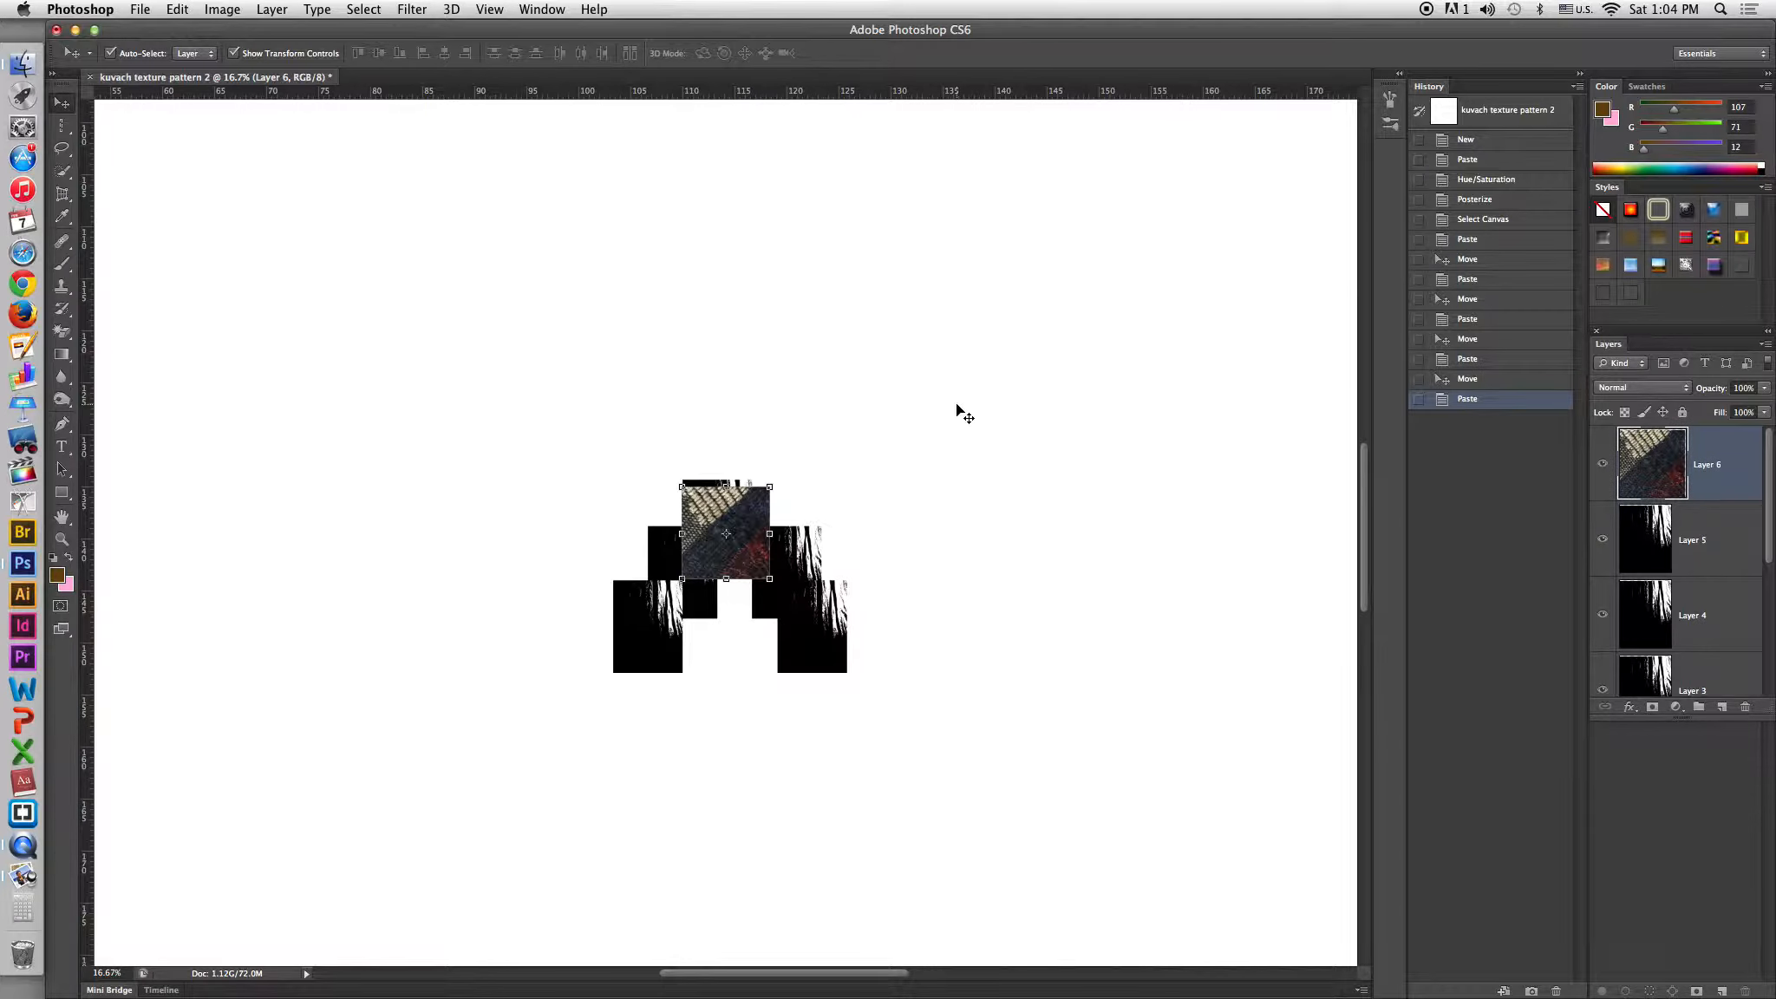
drag(736, 511, 922, 374)
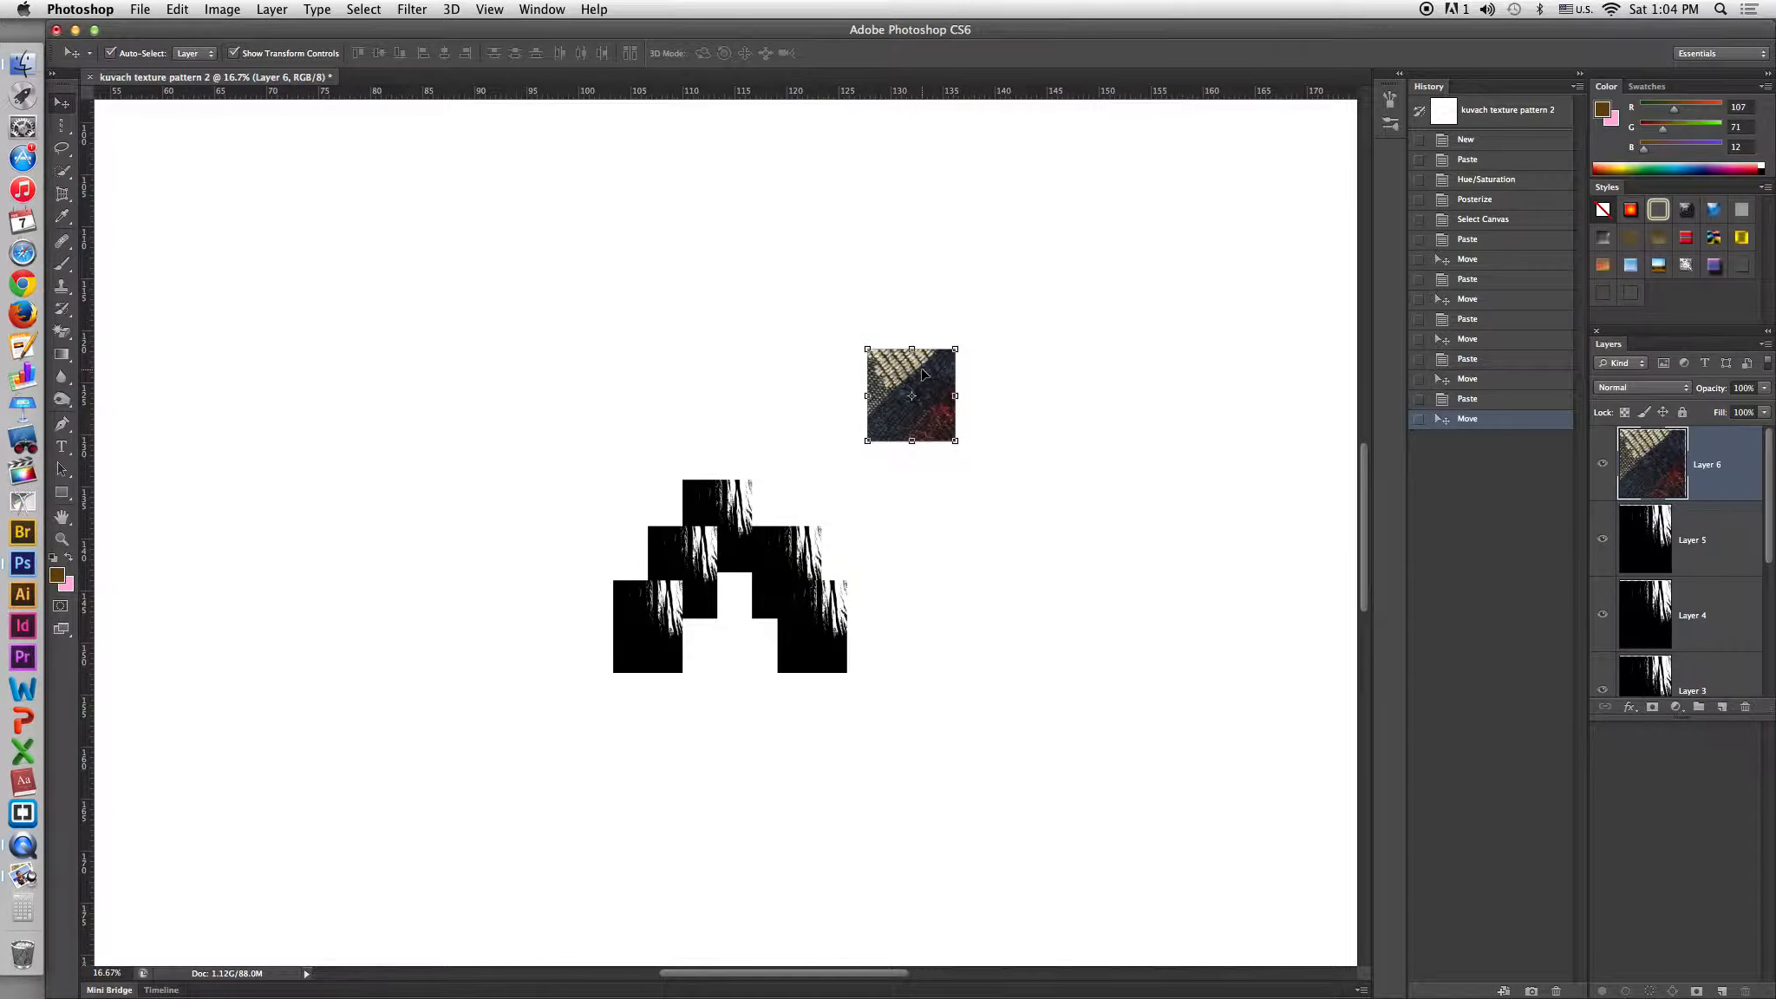
Desaturate the pasted pattern layer with Hue/Saturation, setting Saturation to -100.
click(224, 12)
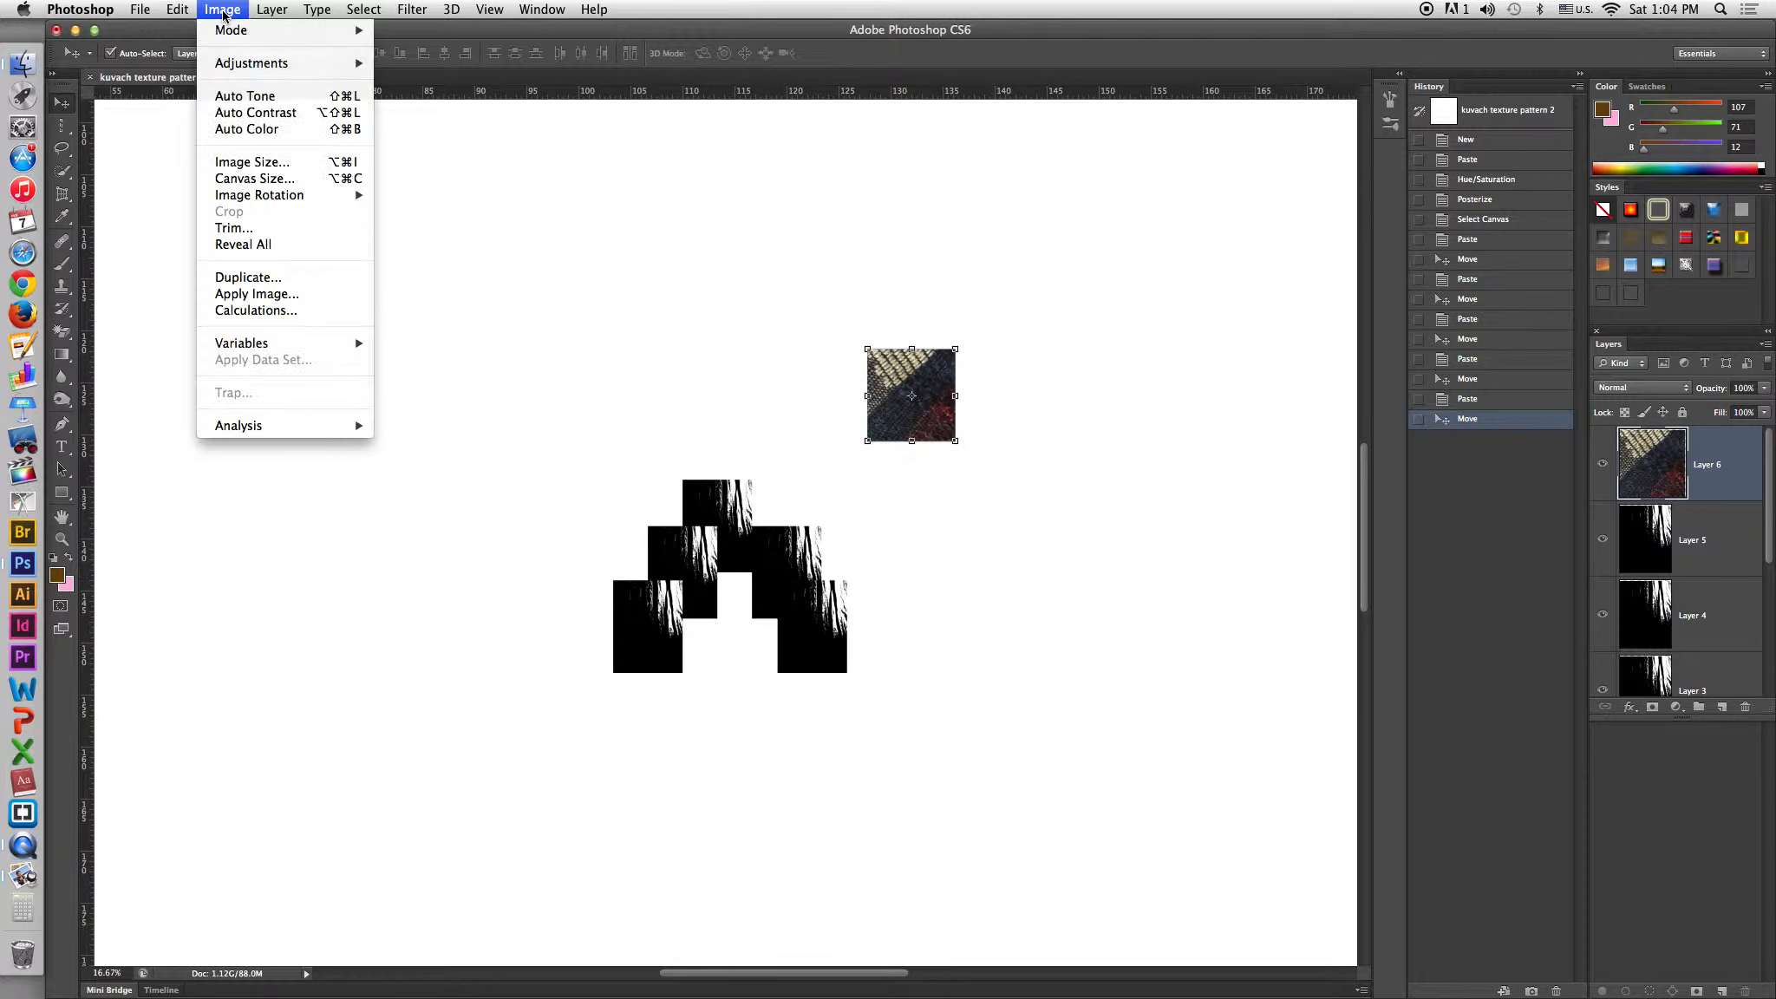
mouse_move(251, 66)
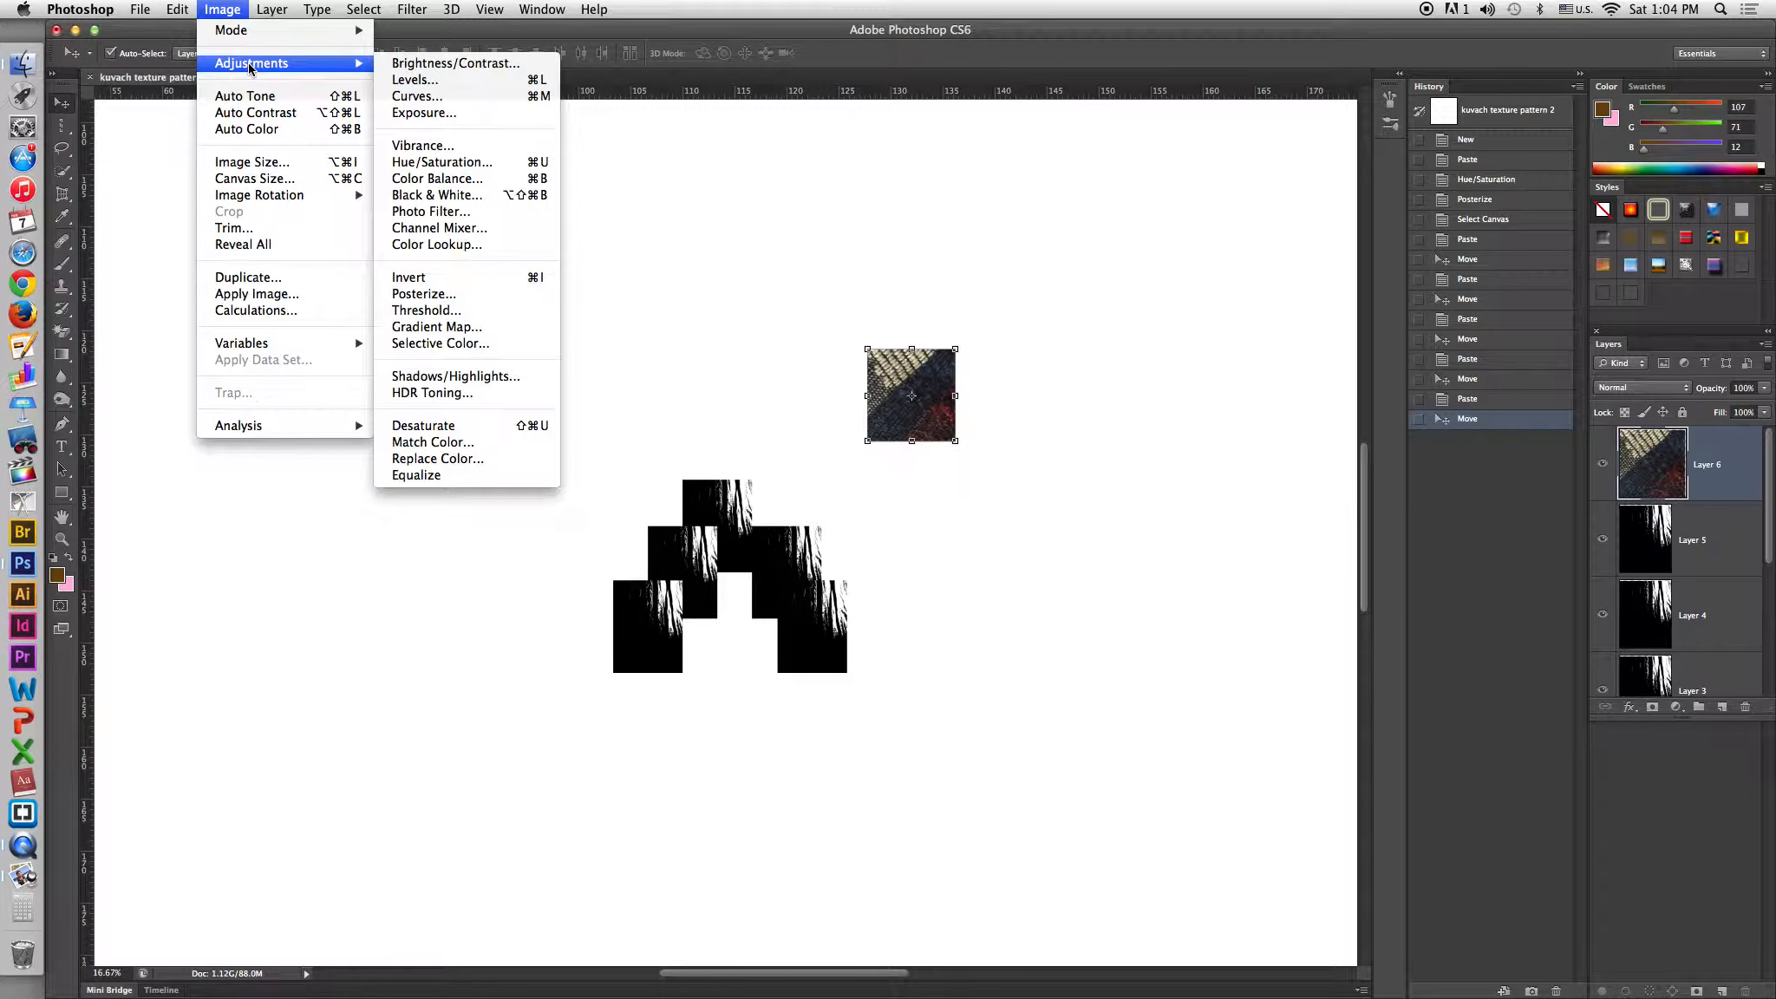
click(458, 163)
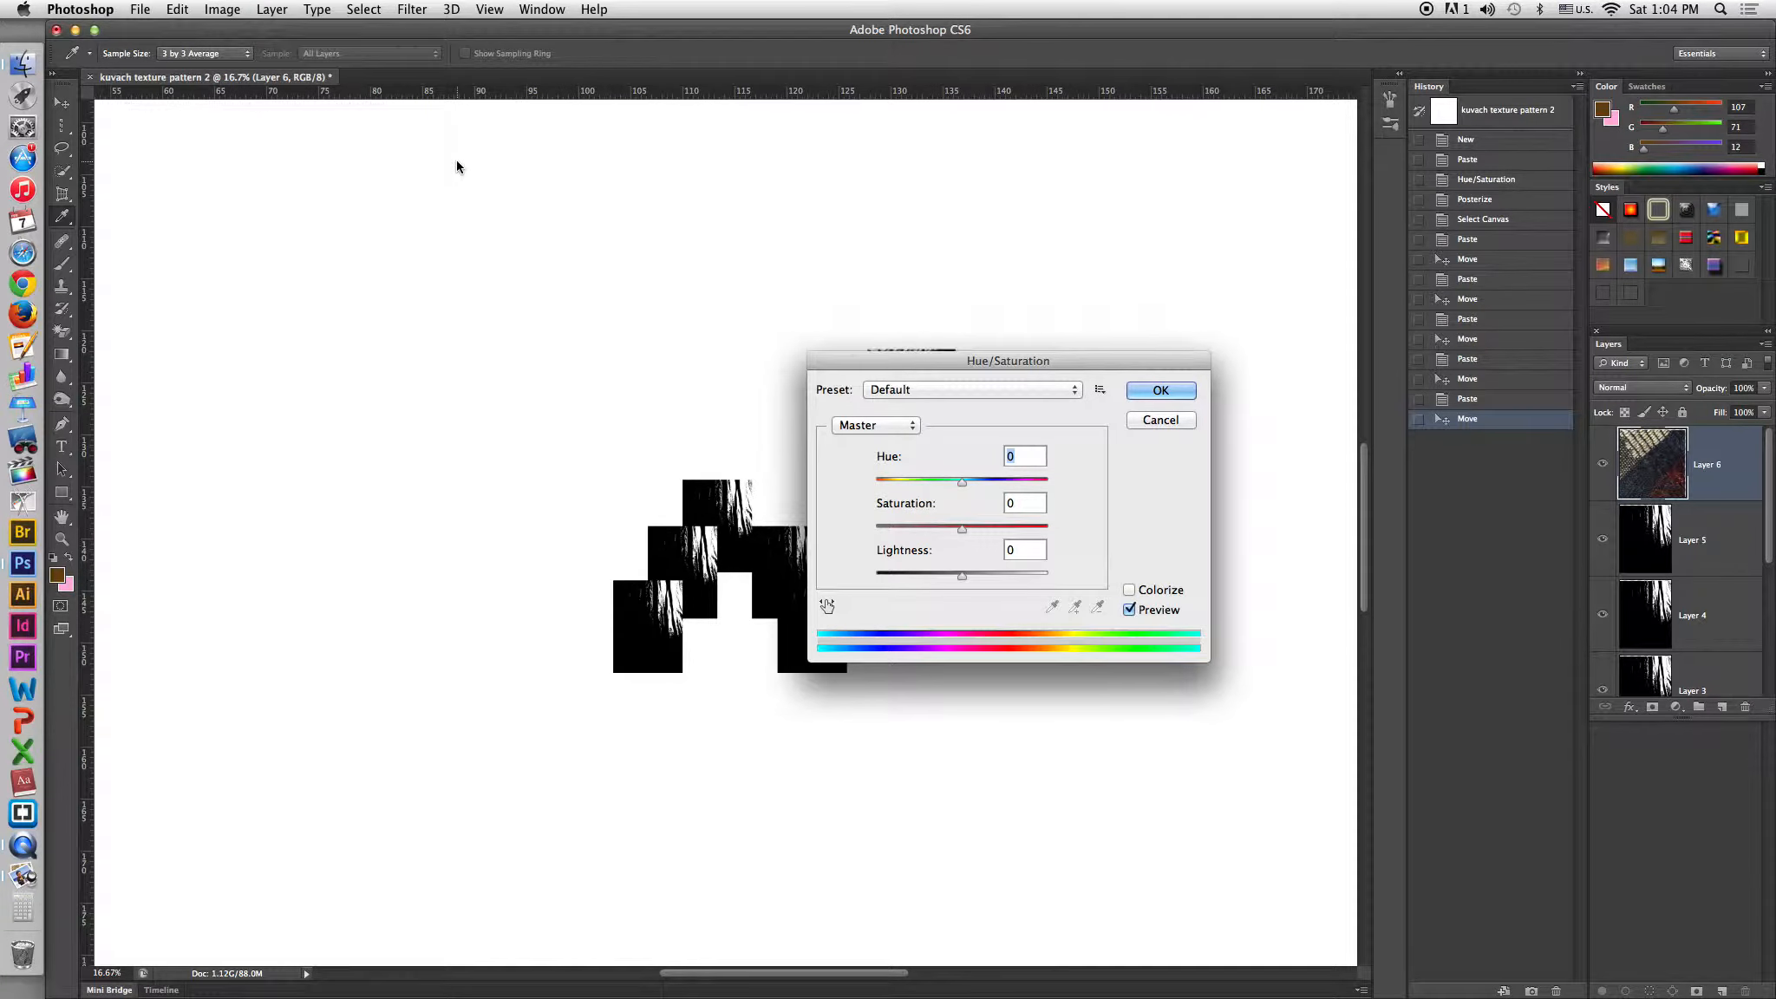
drag(959, 529, 877, 528)
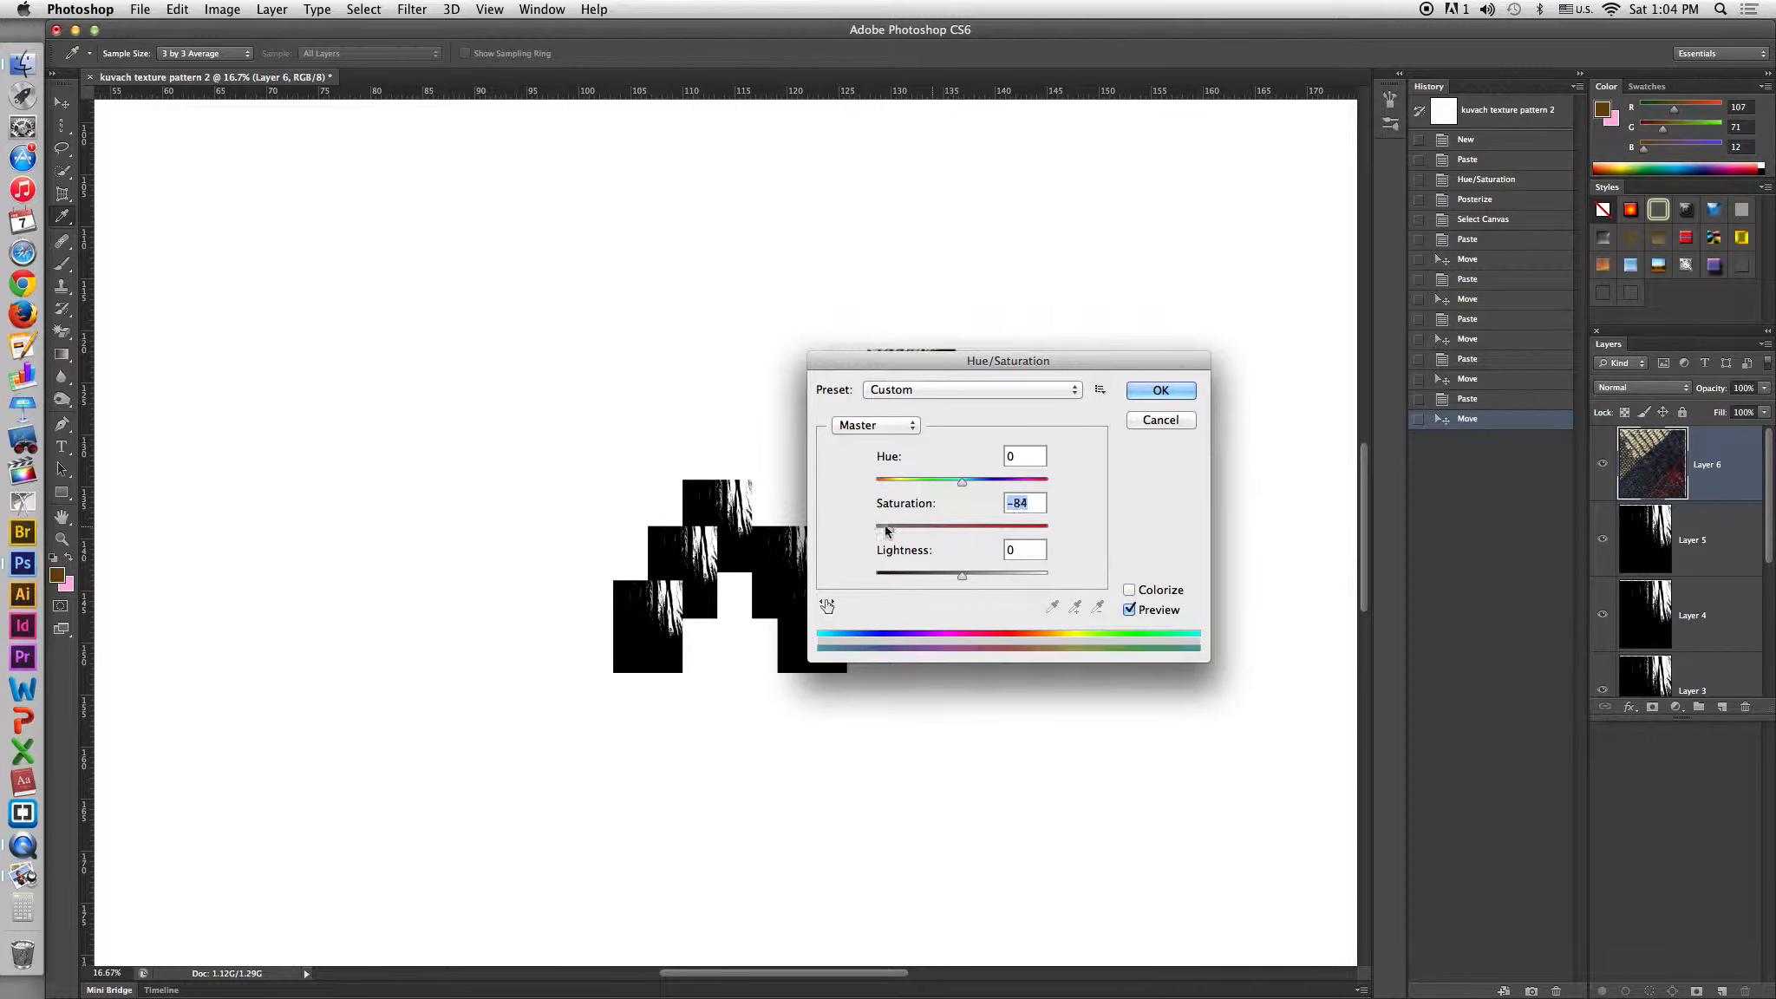
drag(945, 366, 1159, 335)
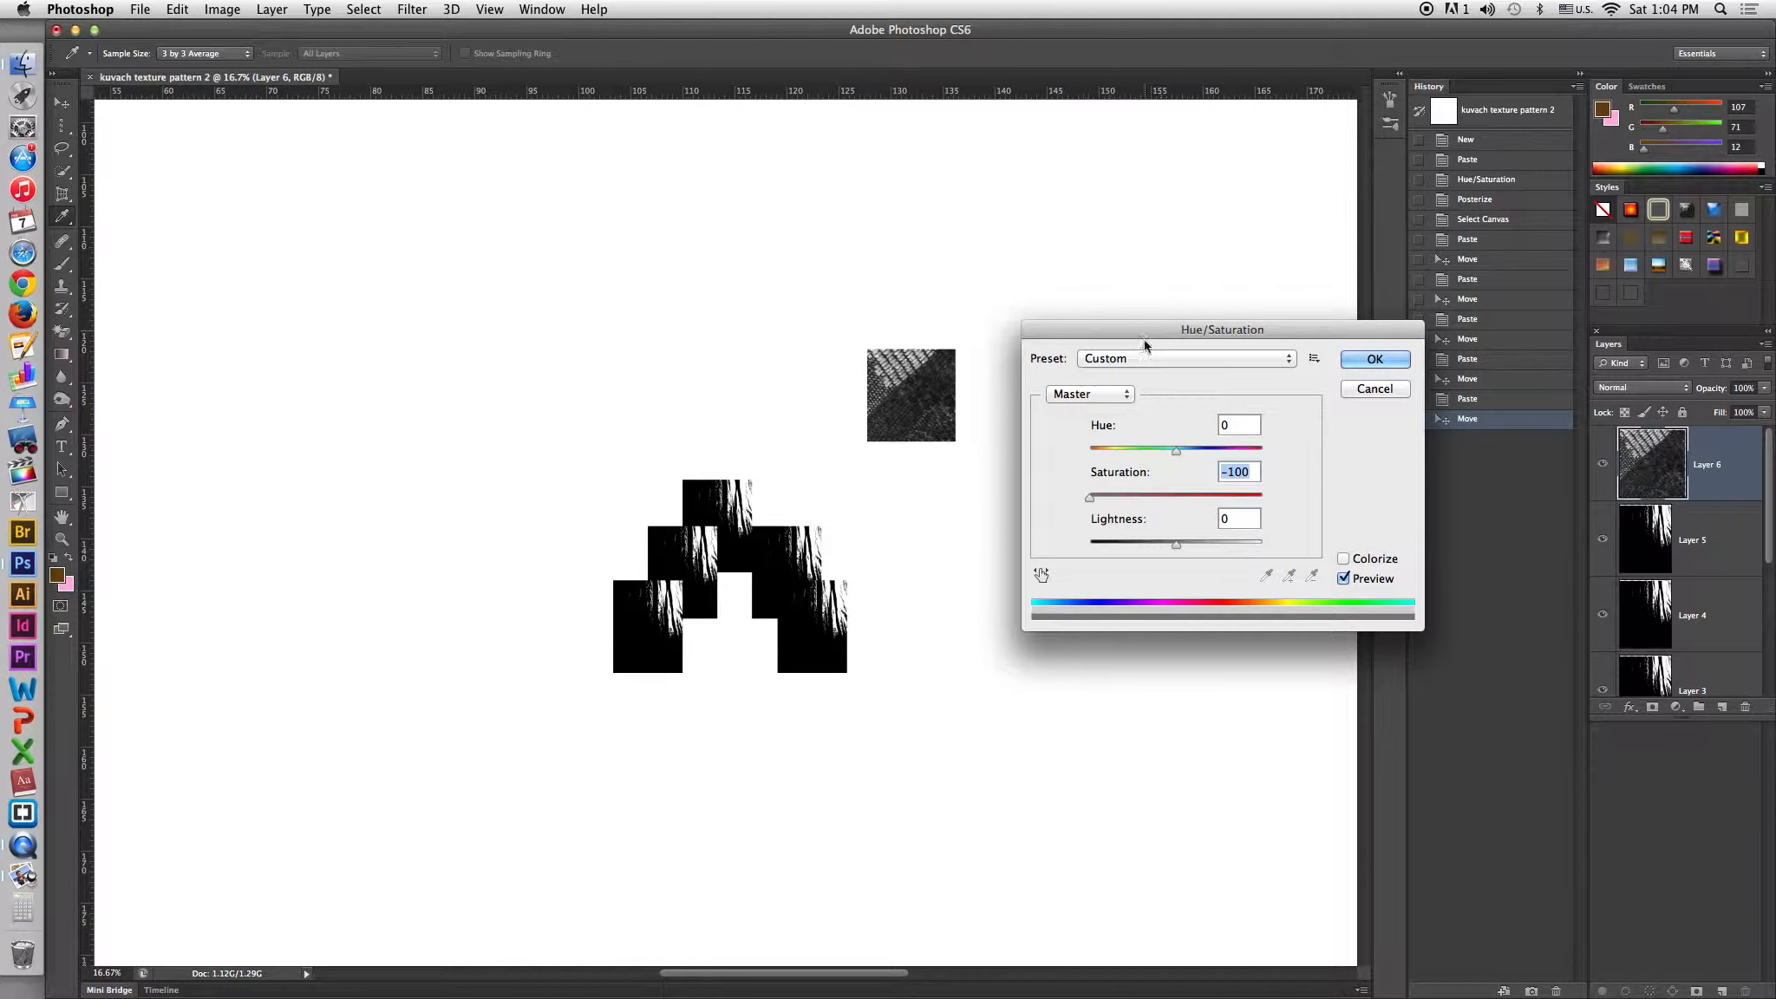
drag(1088, 498, 1257, 499)
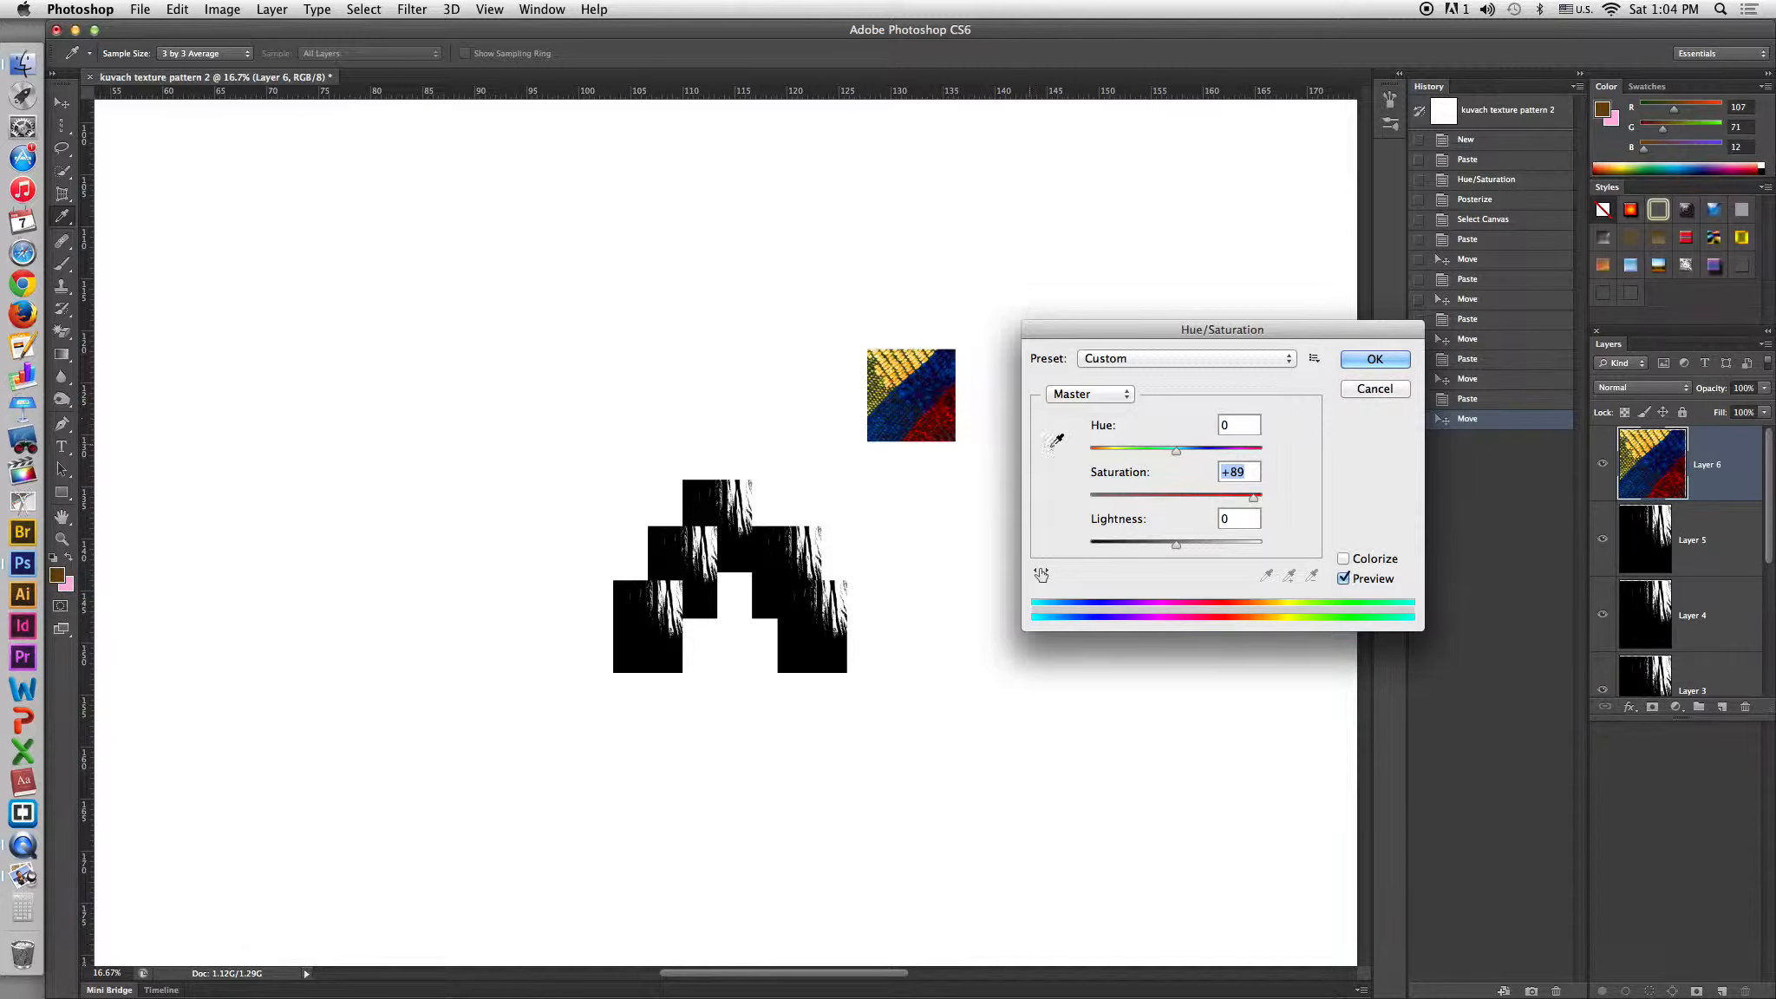
drag(1253, 500, 936, 495)
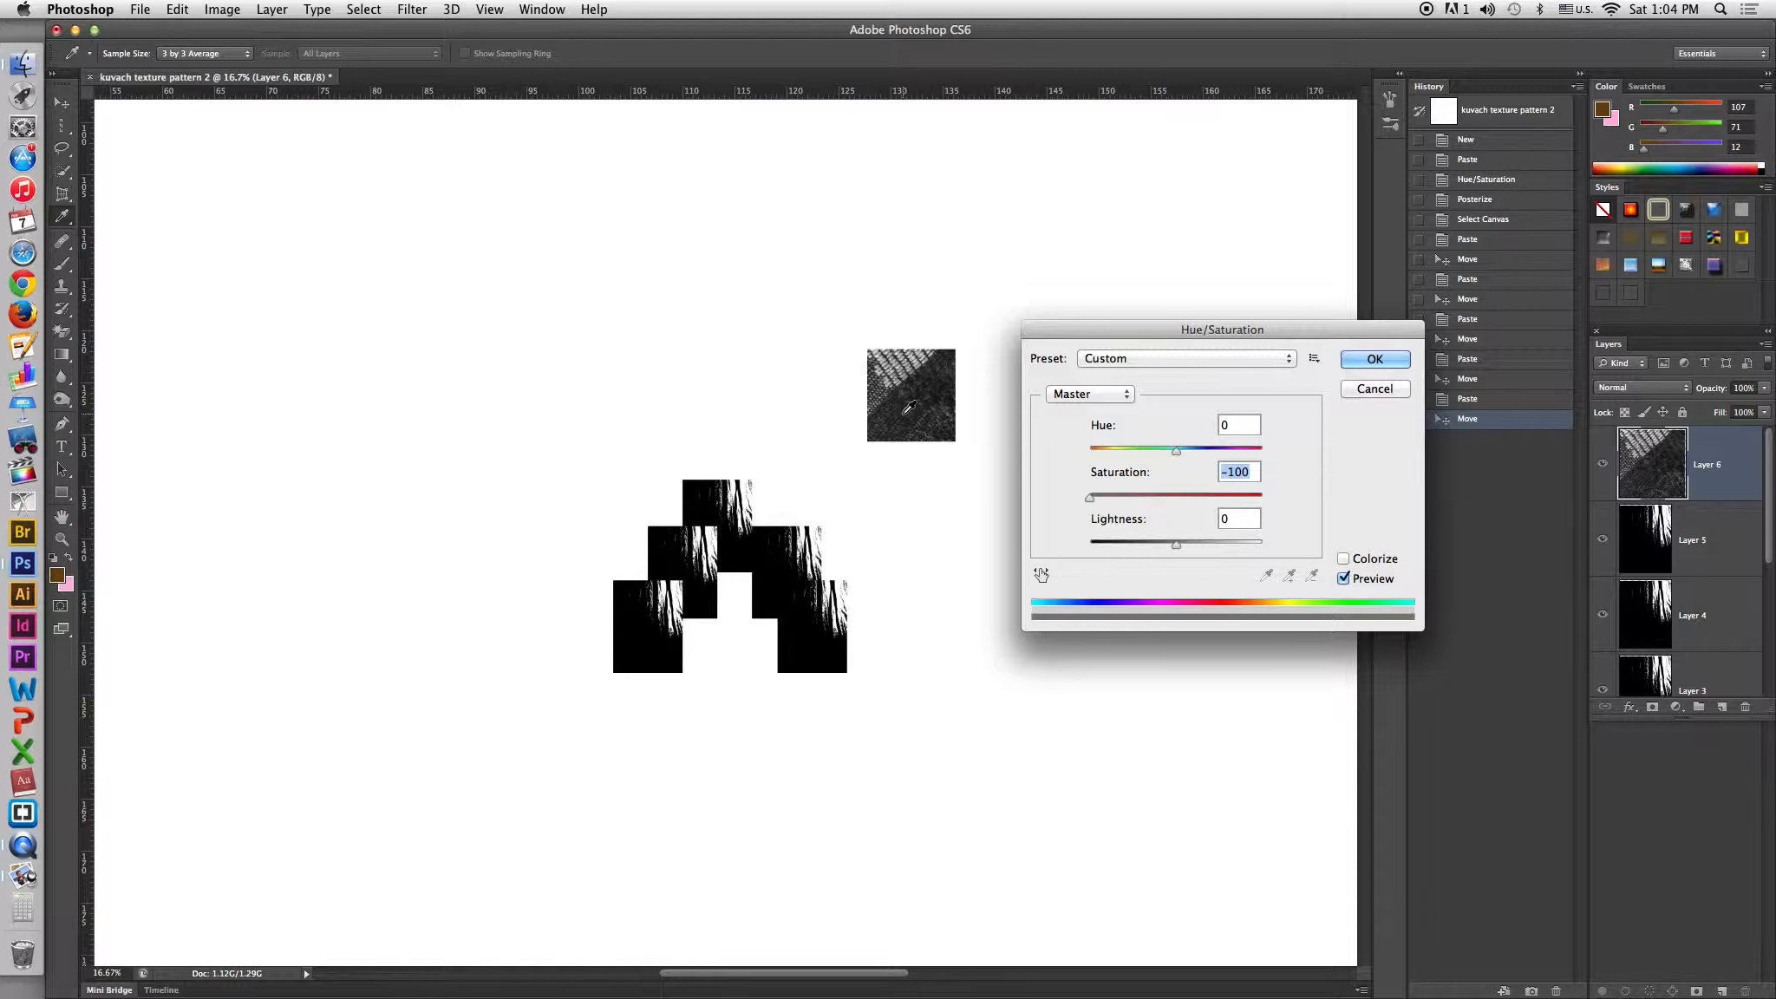
click(1363, 360)
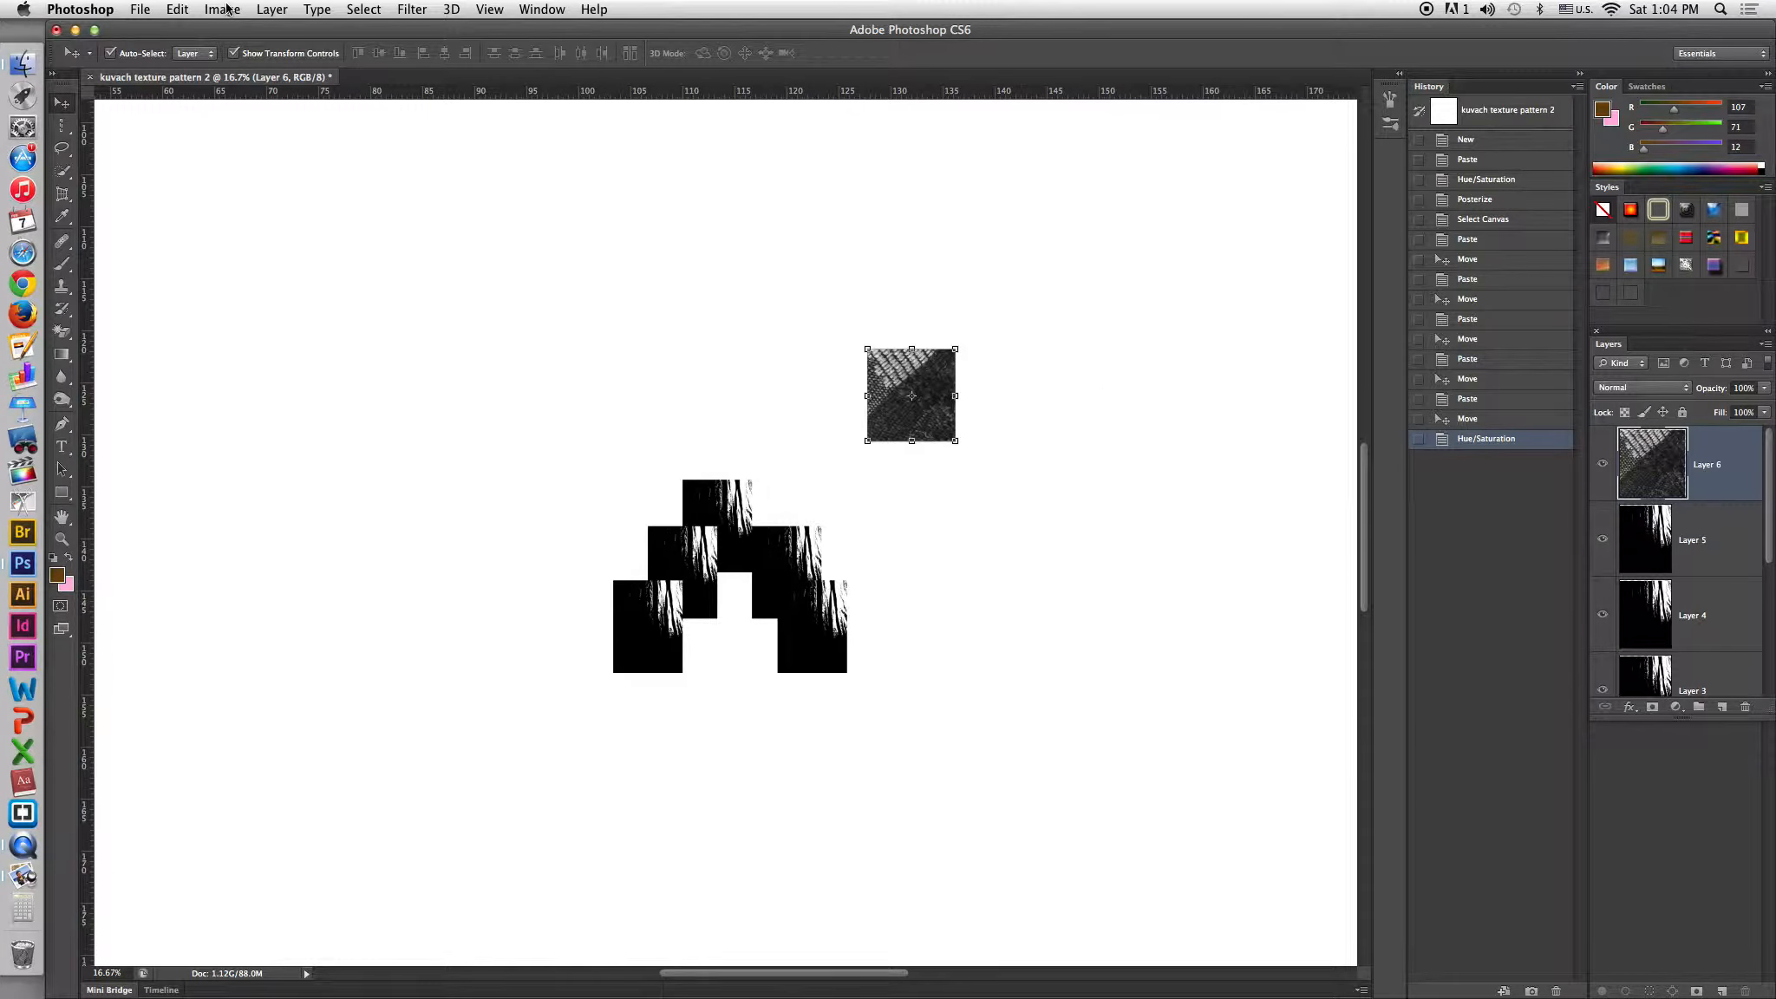
Posterize the desaturated pattern layer to 2 levels and return to the Move tool.
click(224, 10)
mouse_move(255, 62)
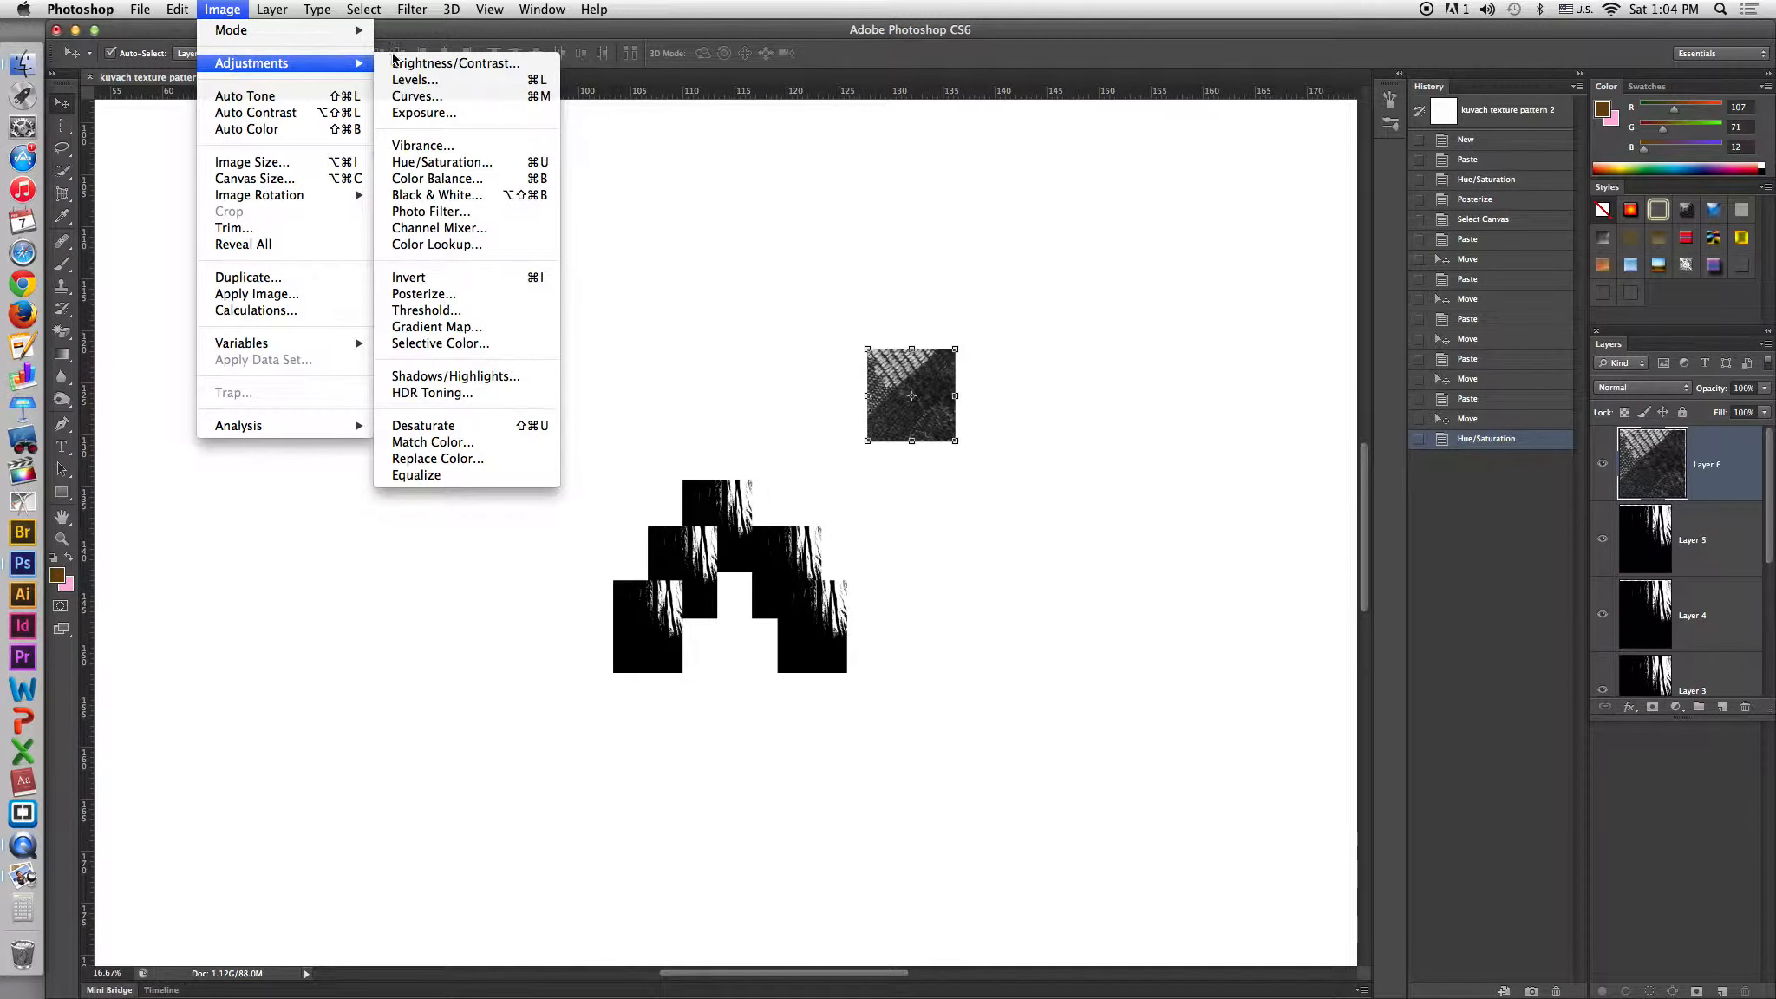
click(419, 295)
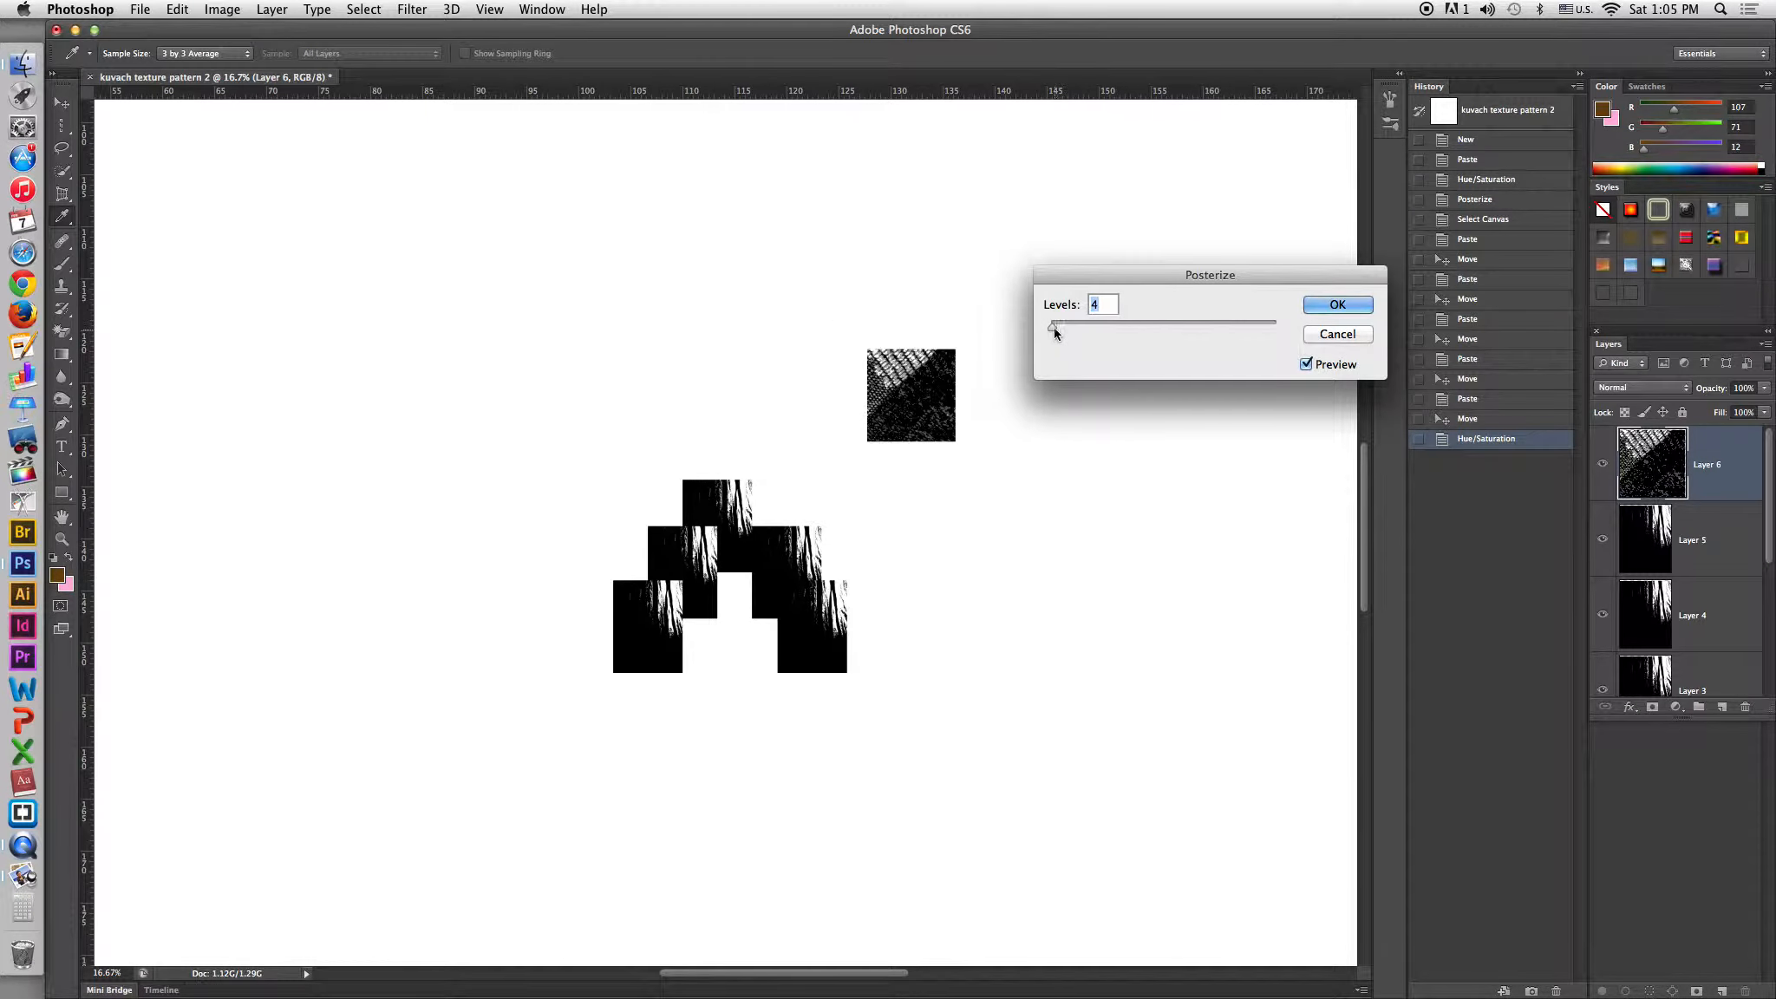
drag(1054, 330, 1047, 330)
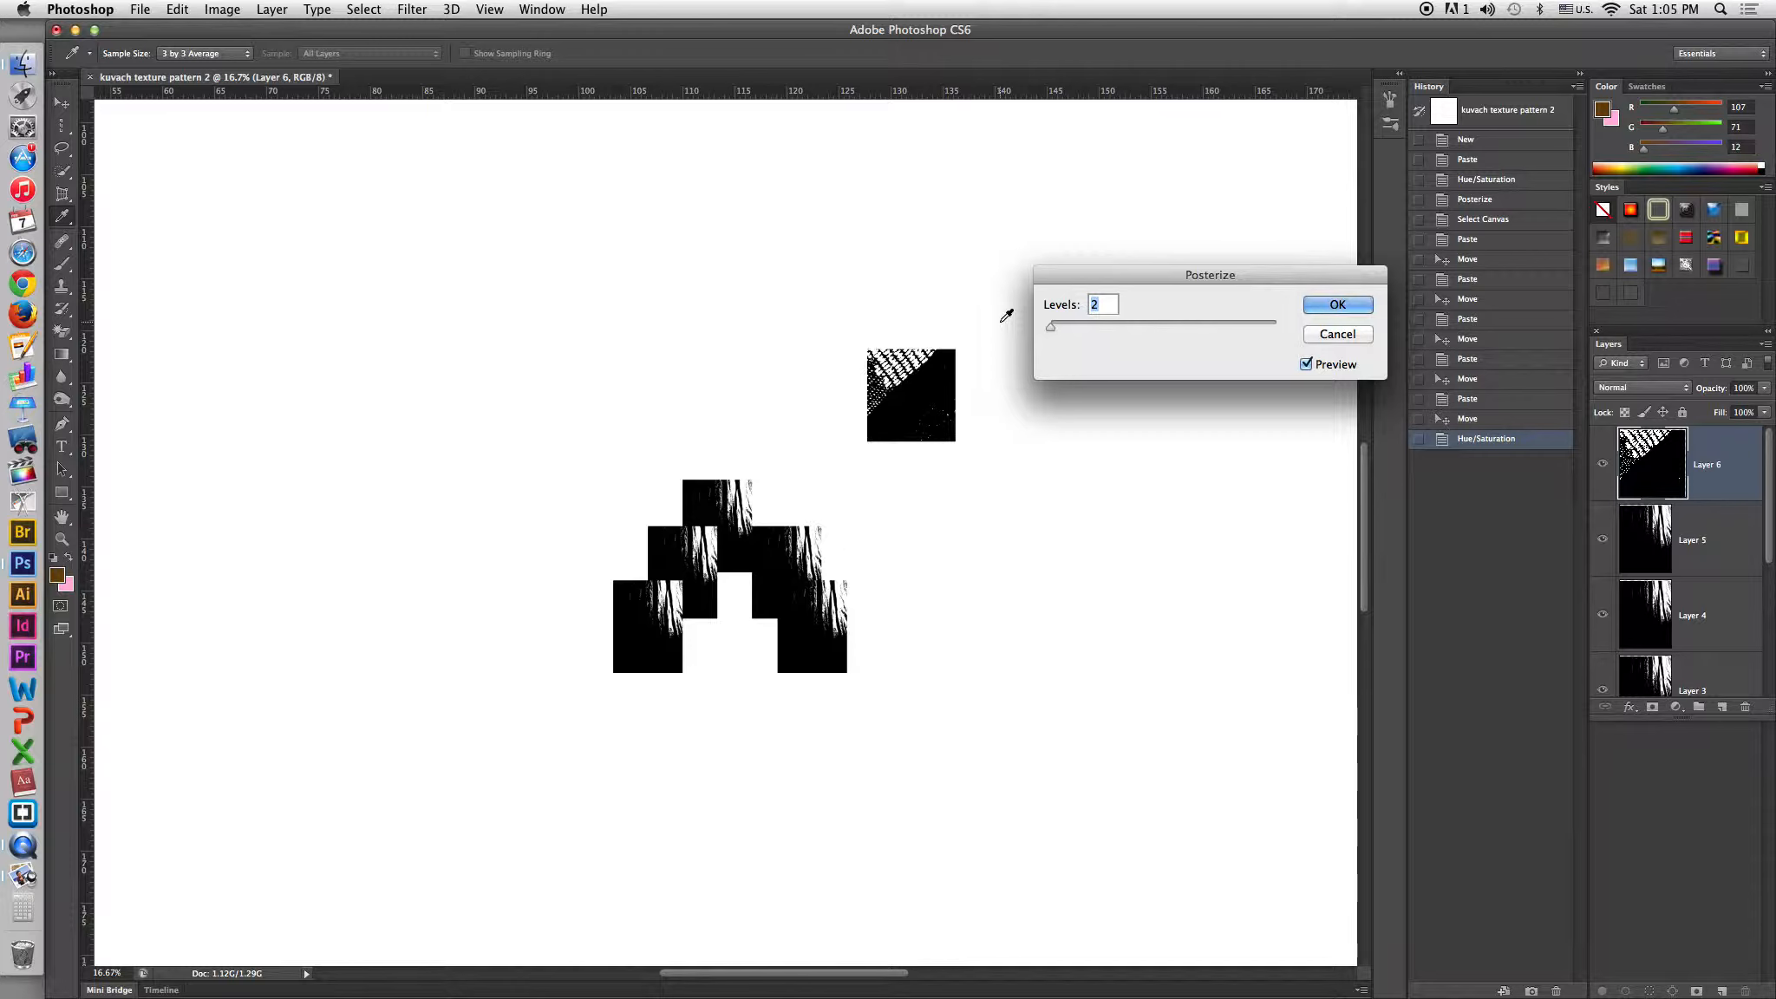
click(1311, 306)
key(v)
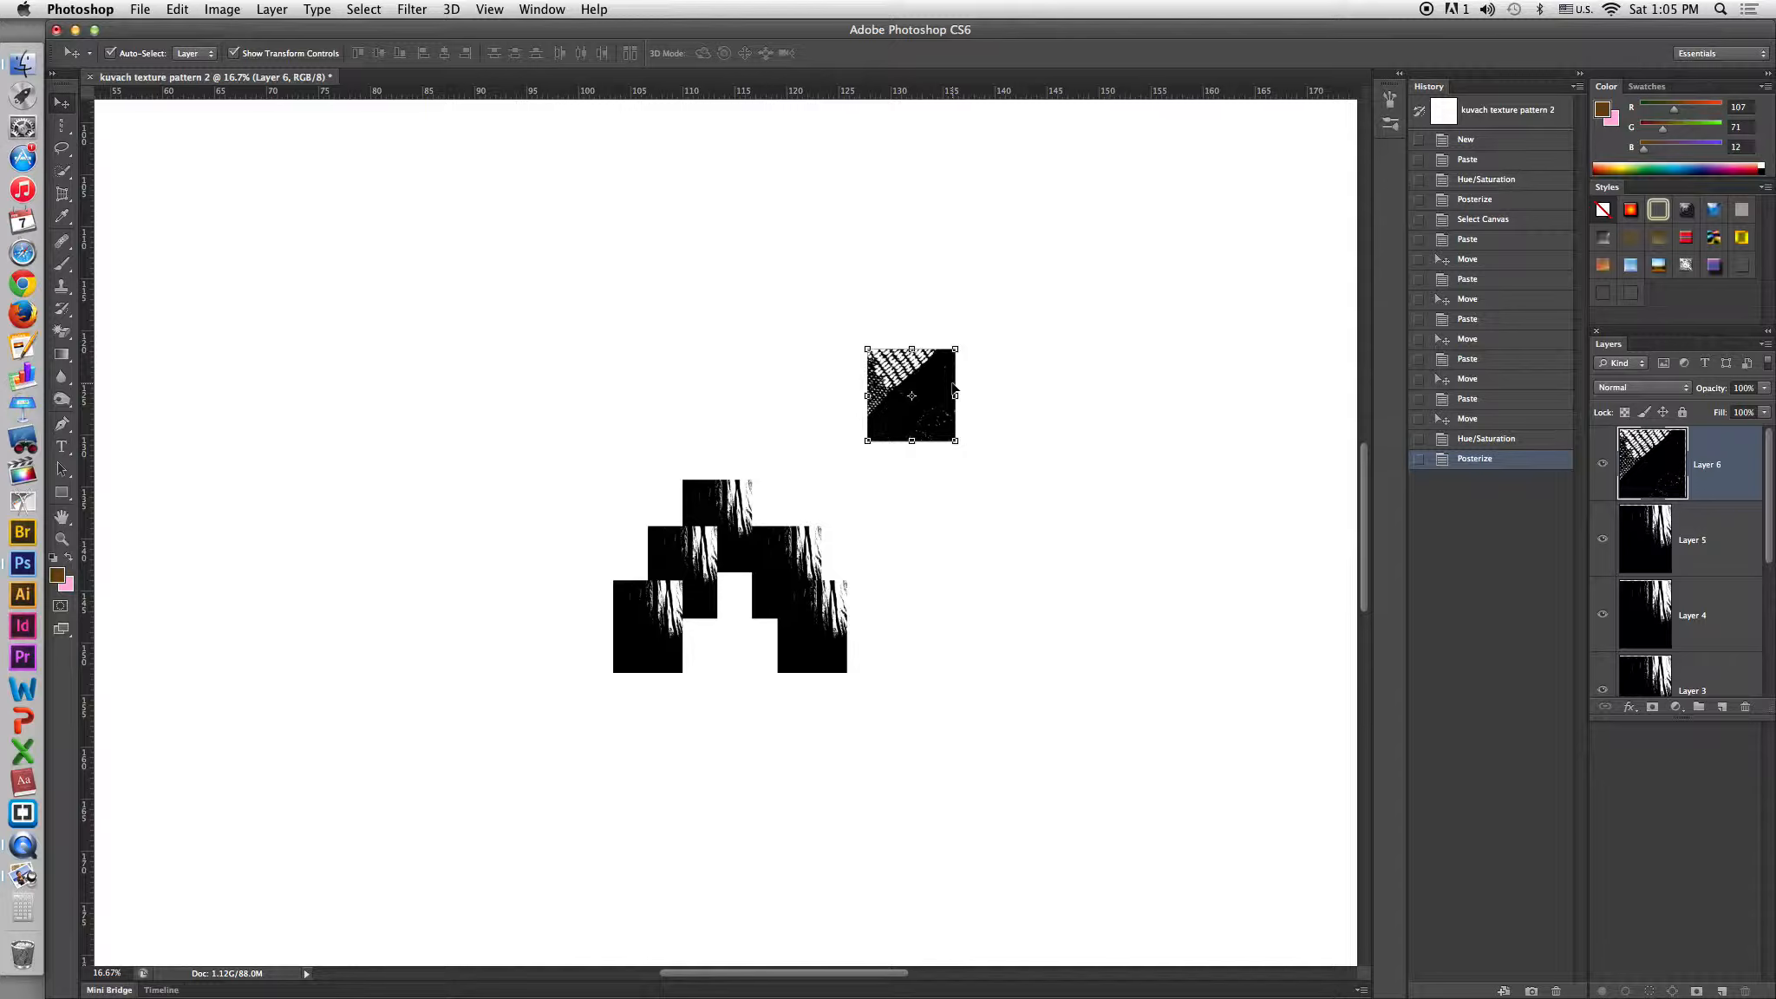
Copy the black-and-white pattern tile, paste a duplicate and move it to overlap the original diagonally.
key(super+a)
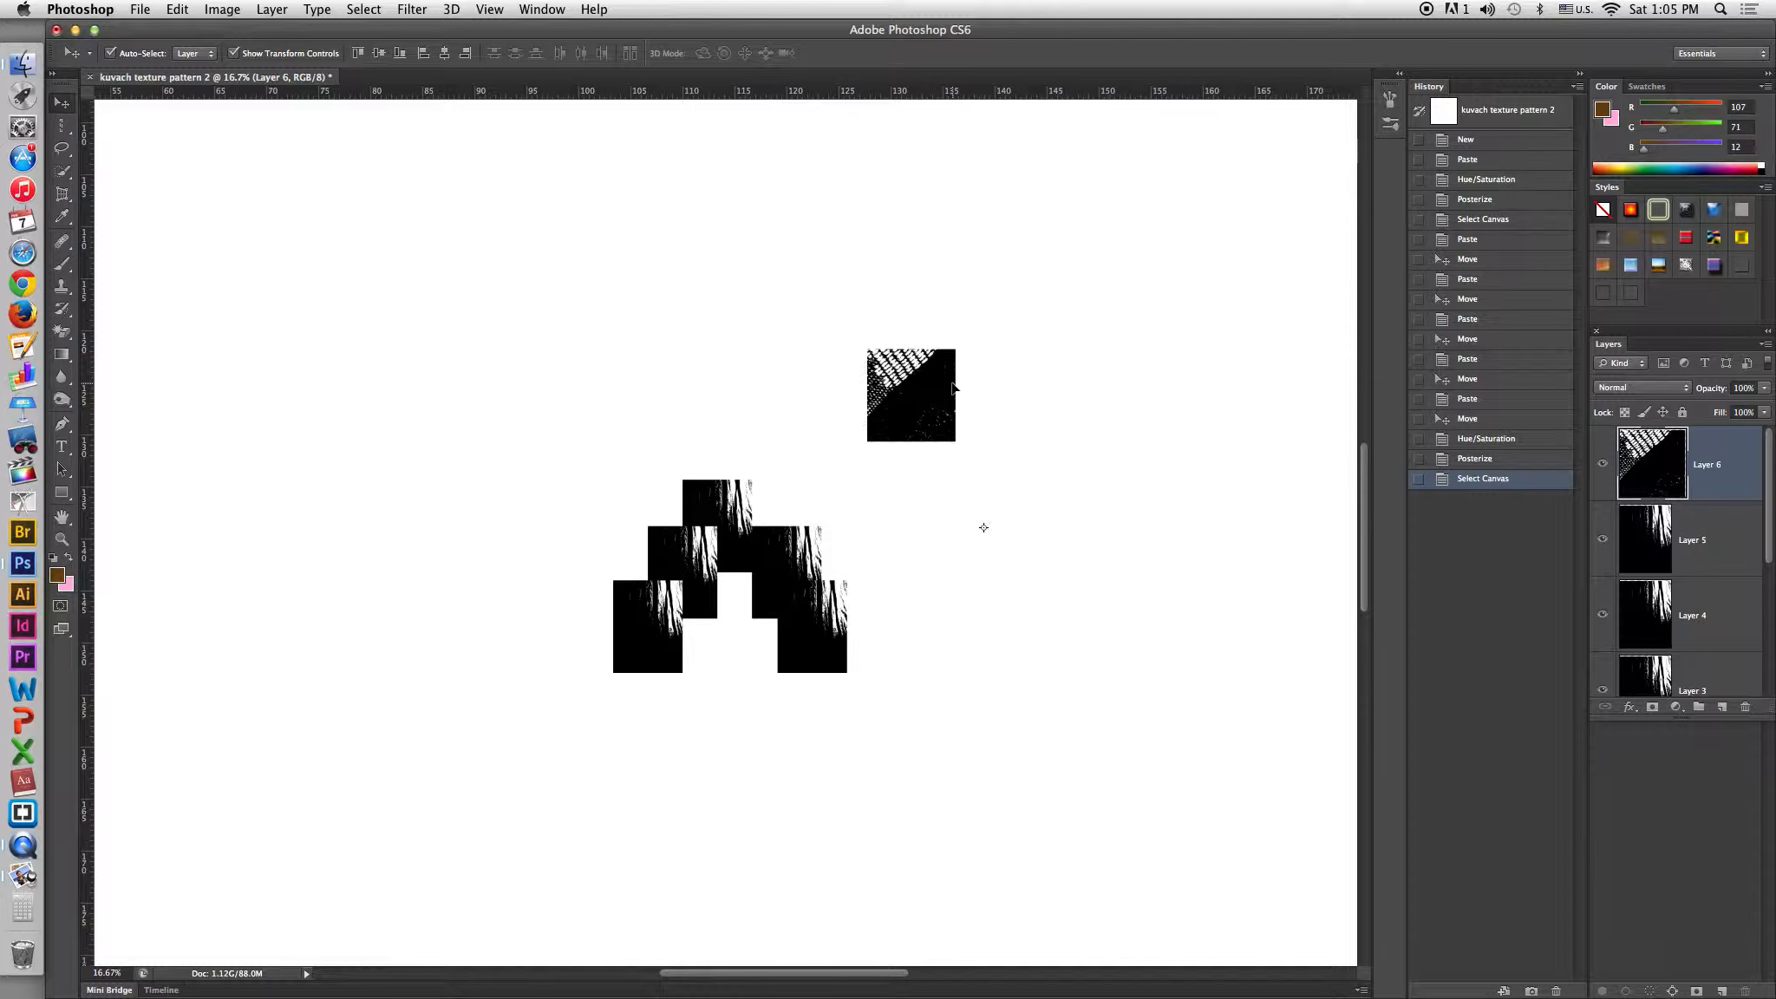
key(super+c)
key(super+v)
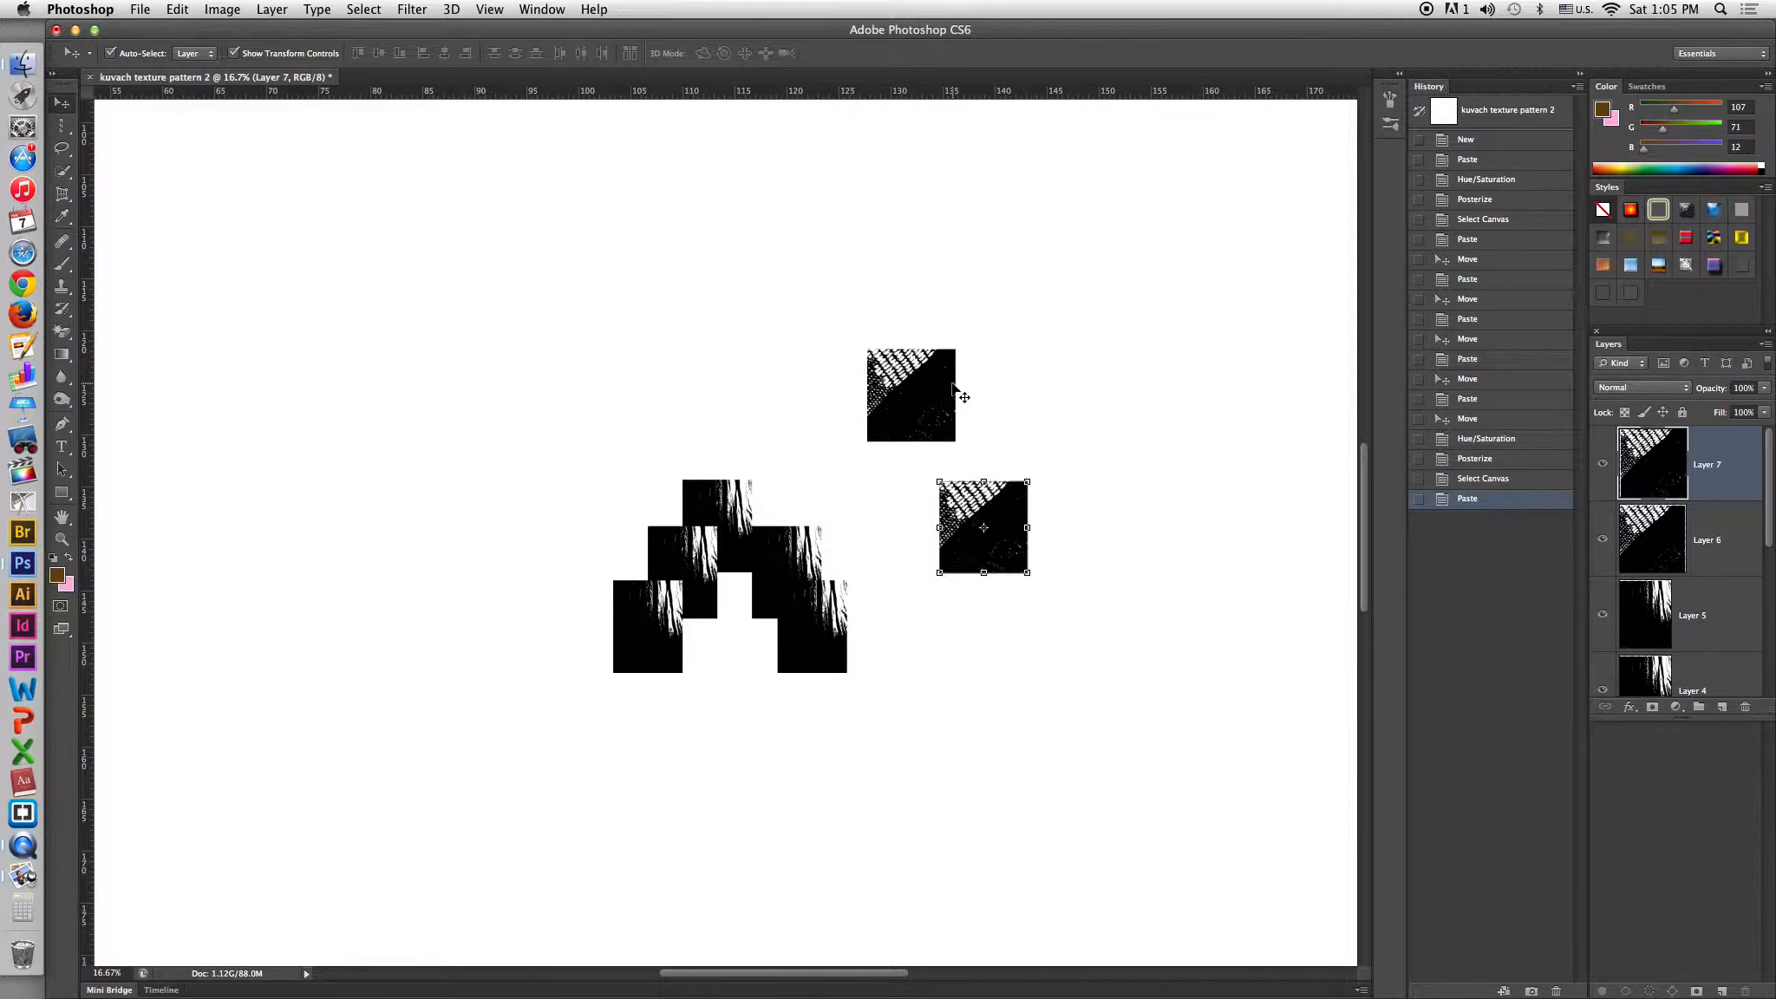
drag(1005, 513, 953, 420)
drag(964, 410, 948, 410)
Paste four more copies of the pattern tile and stack them stepping down-right from the first ones.
key(super+v)
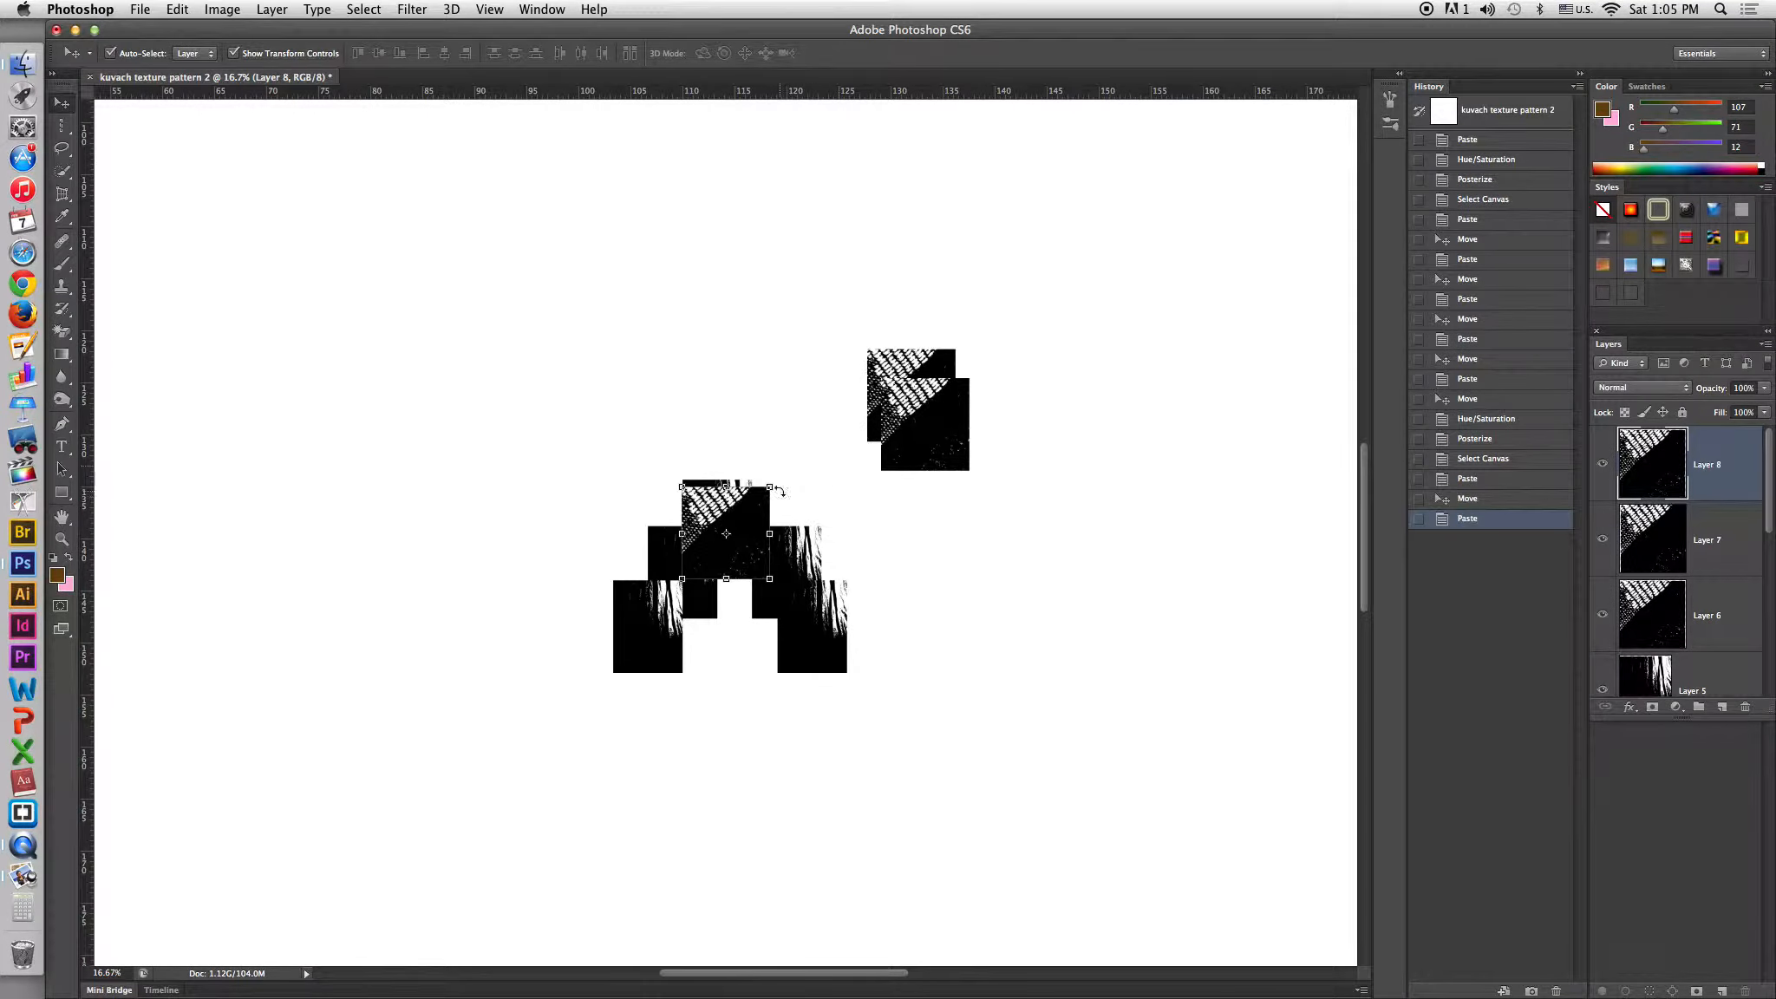
drag(753, 516, 969, 431)
key(super+v)
drag(754, 501, 982, 432)
key(super+v)
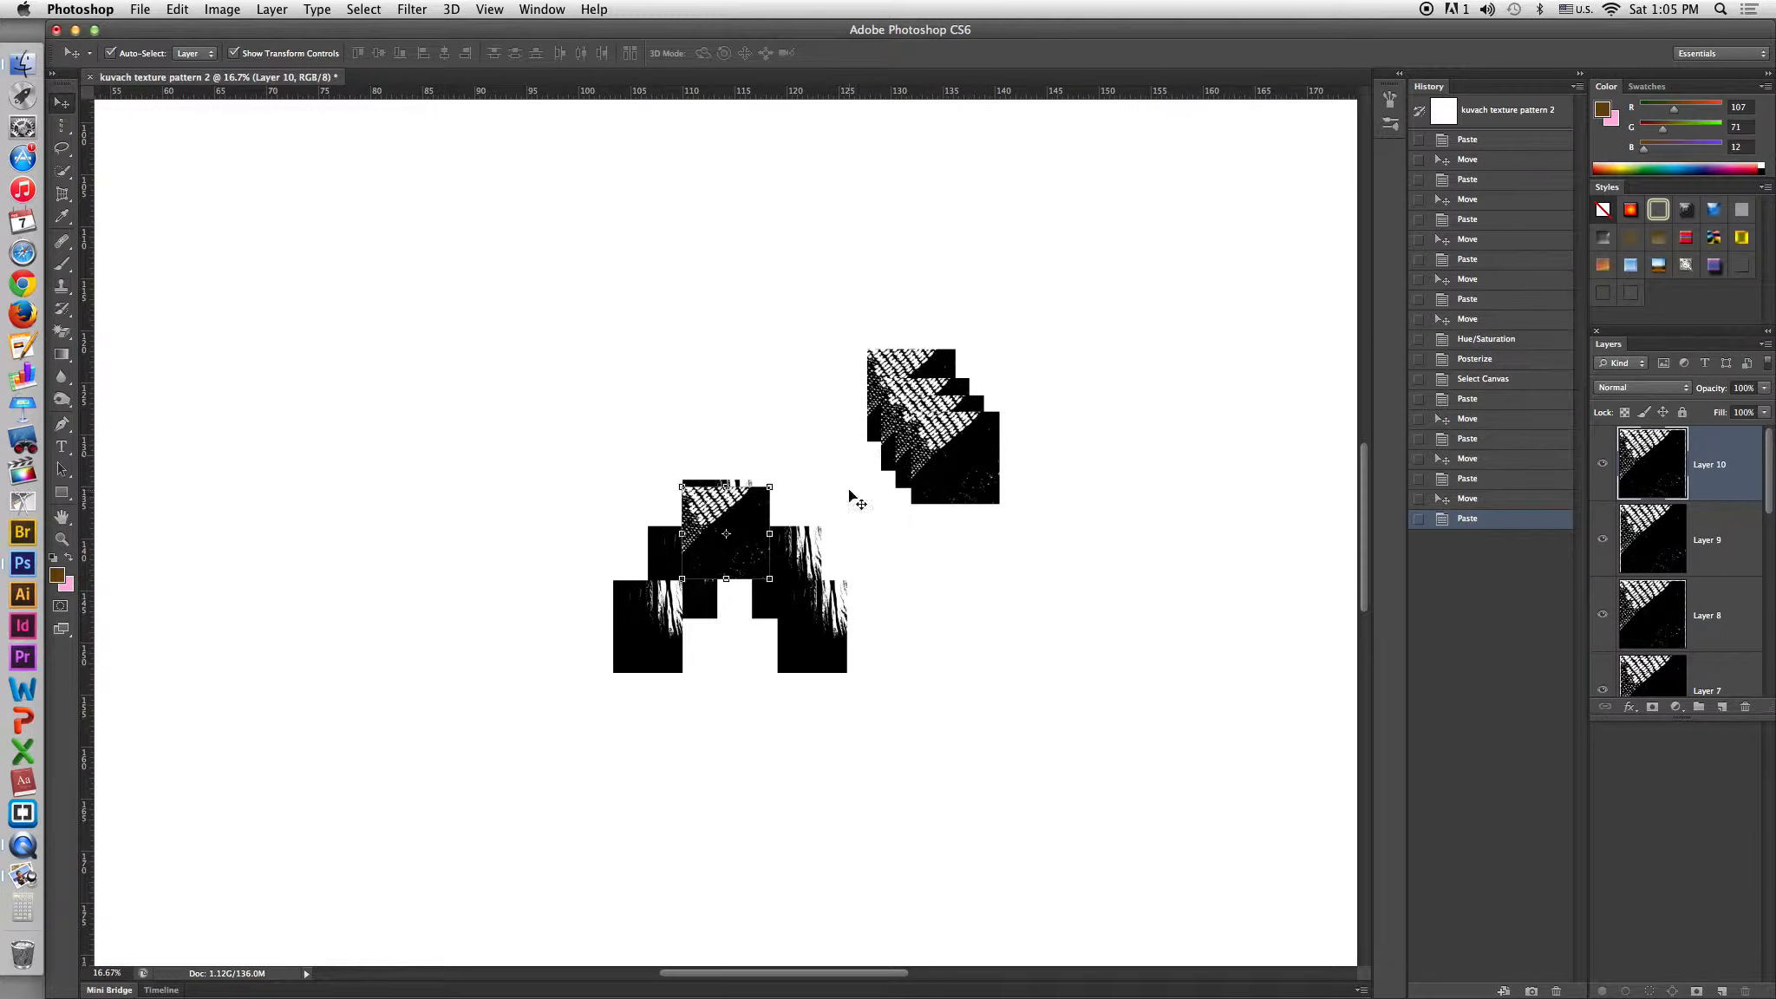
drag(754, 513, 1006, 448)
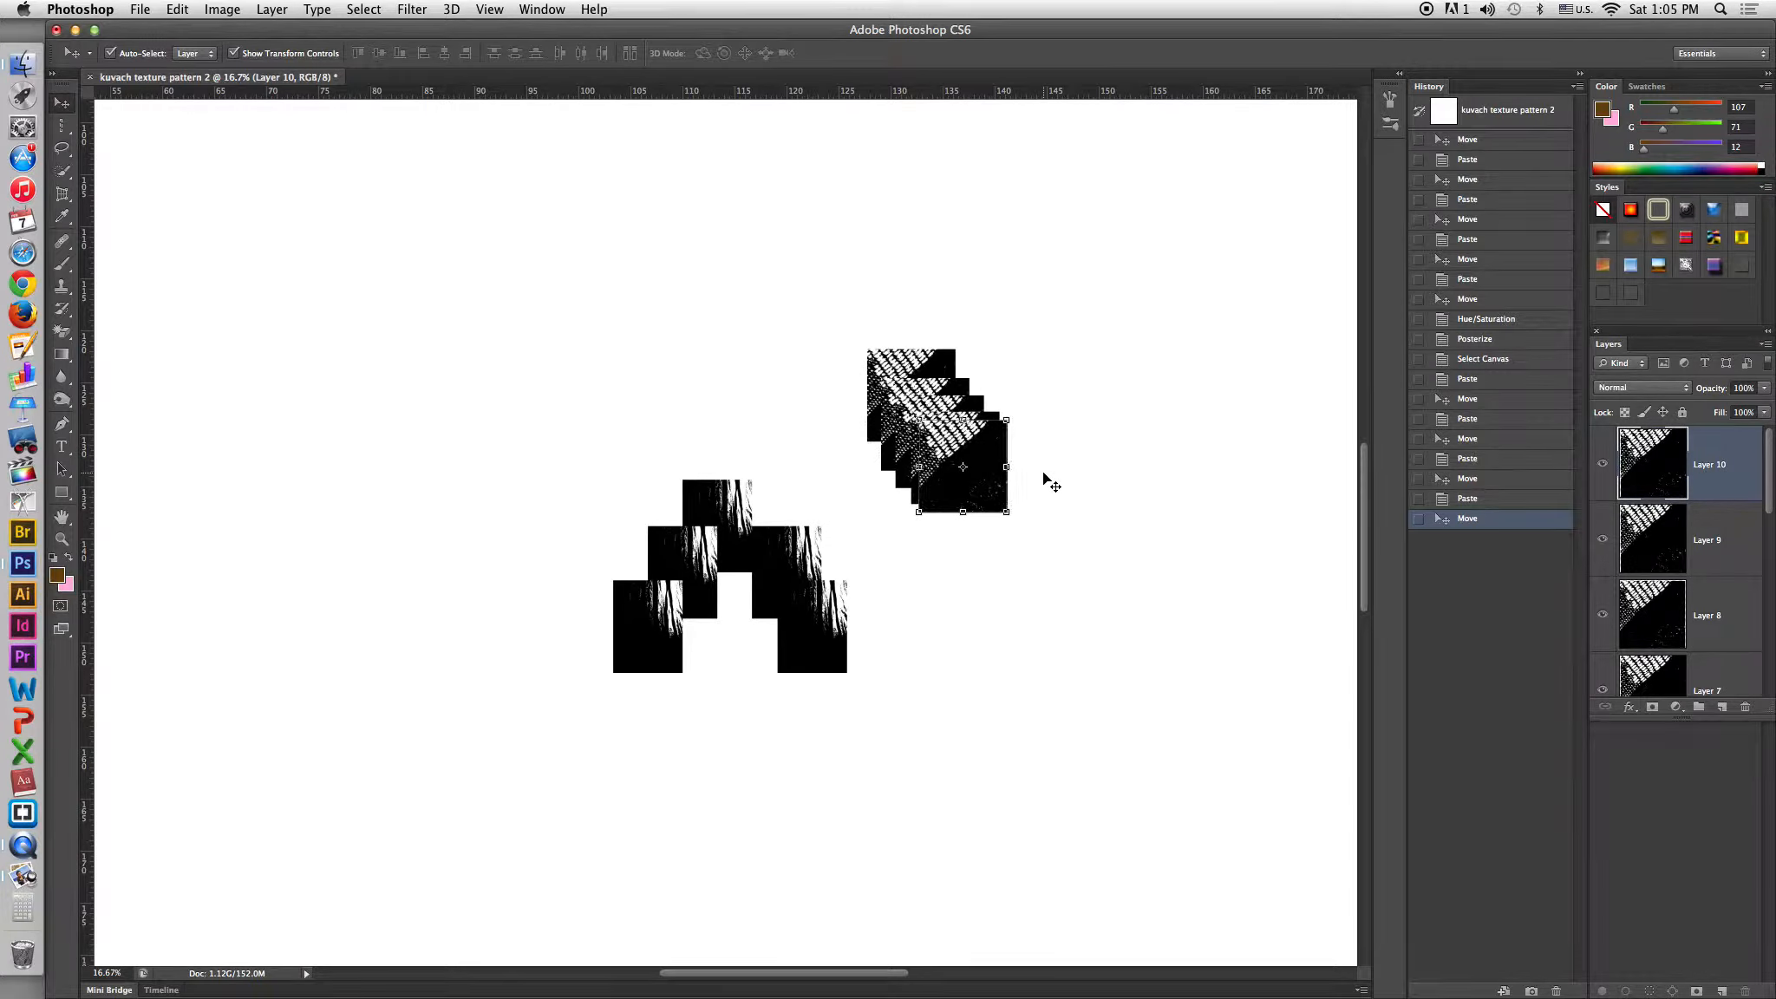
key(super+v)
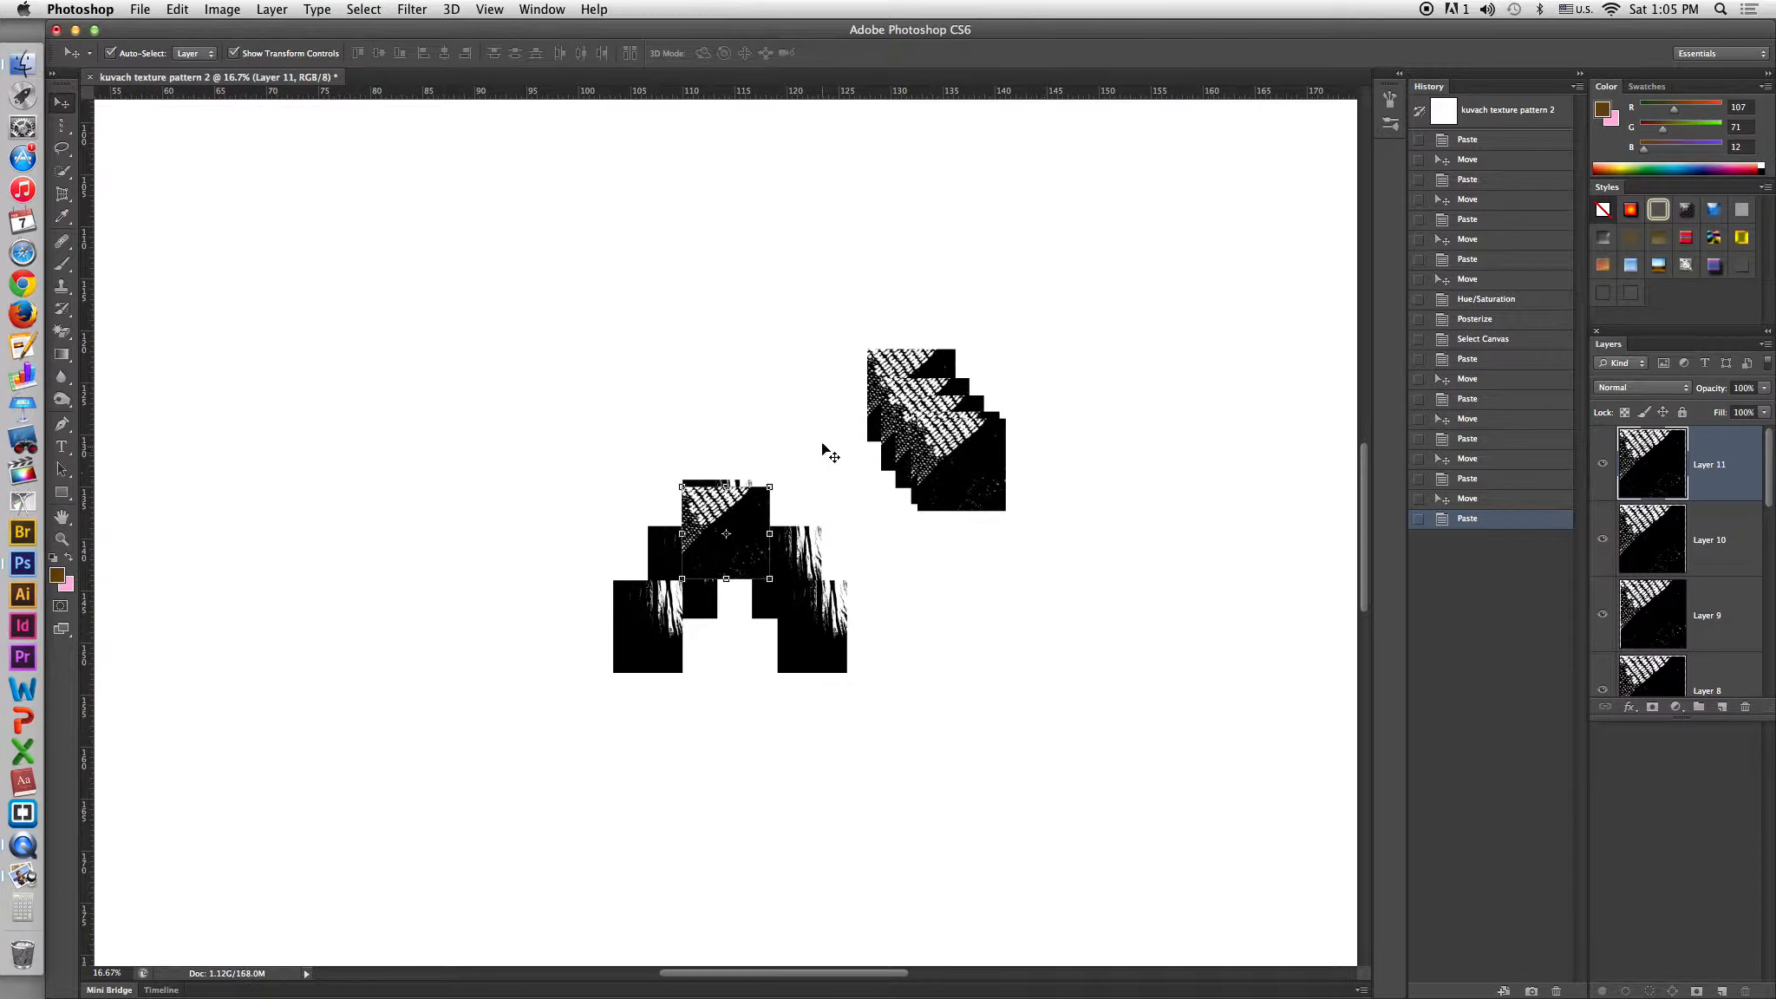
drag(740, 513, 995, 451)
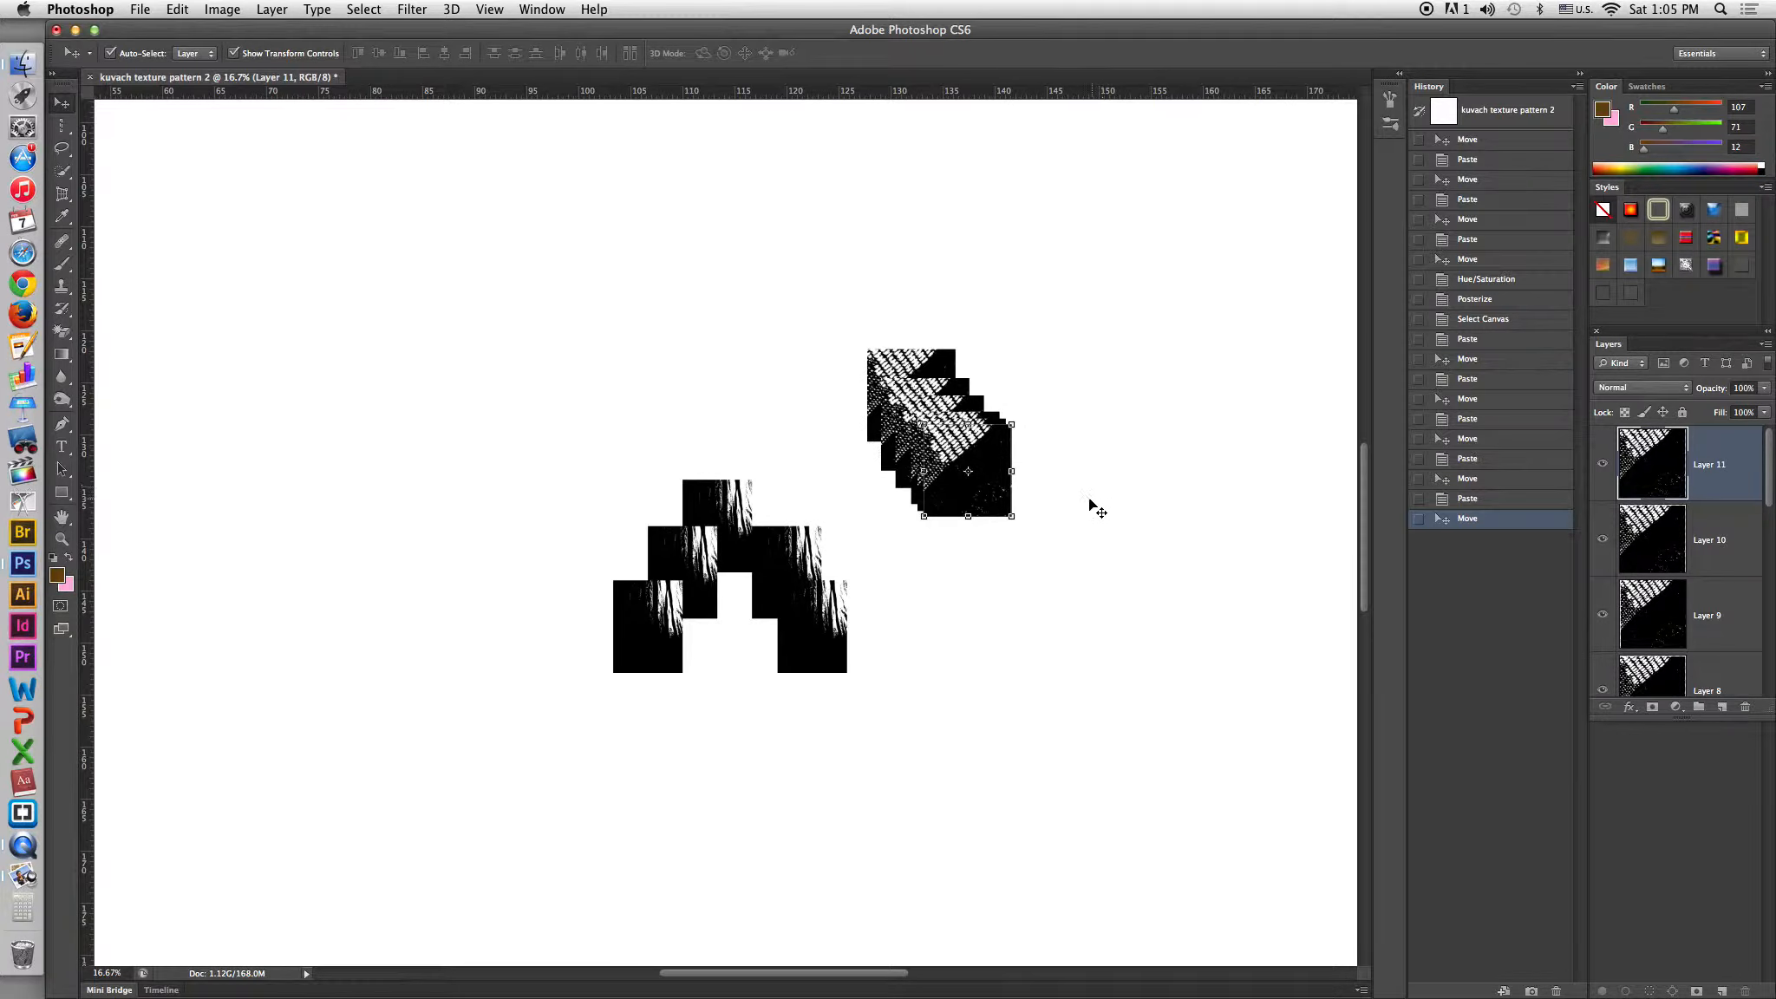
Select the pattern copy layers in the Layers panel and merge them into a single layer.
scroll(1727, 491, down, 4)
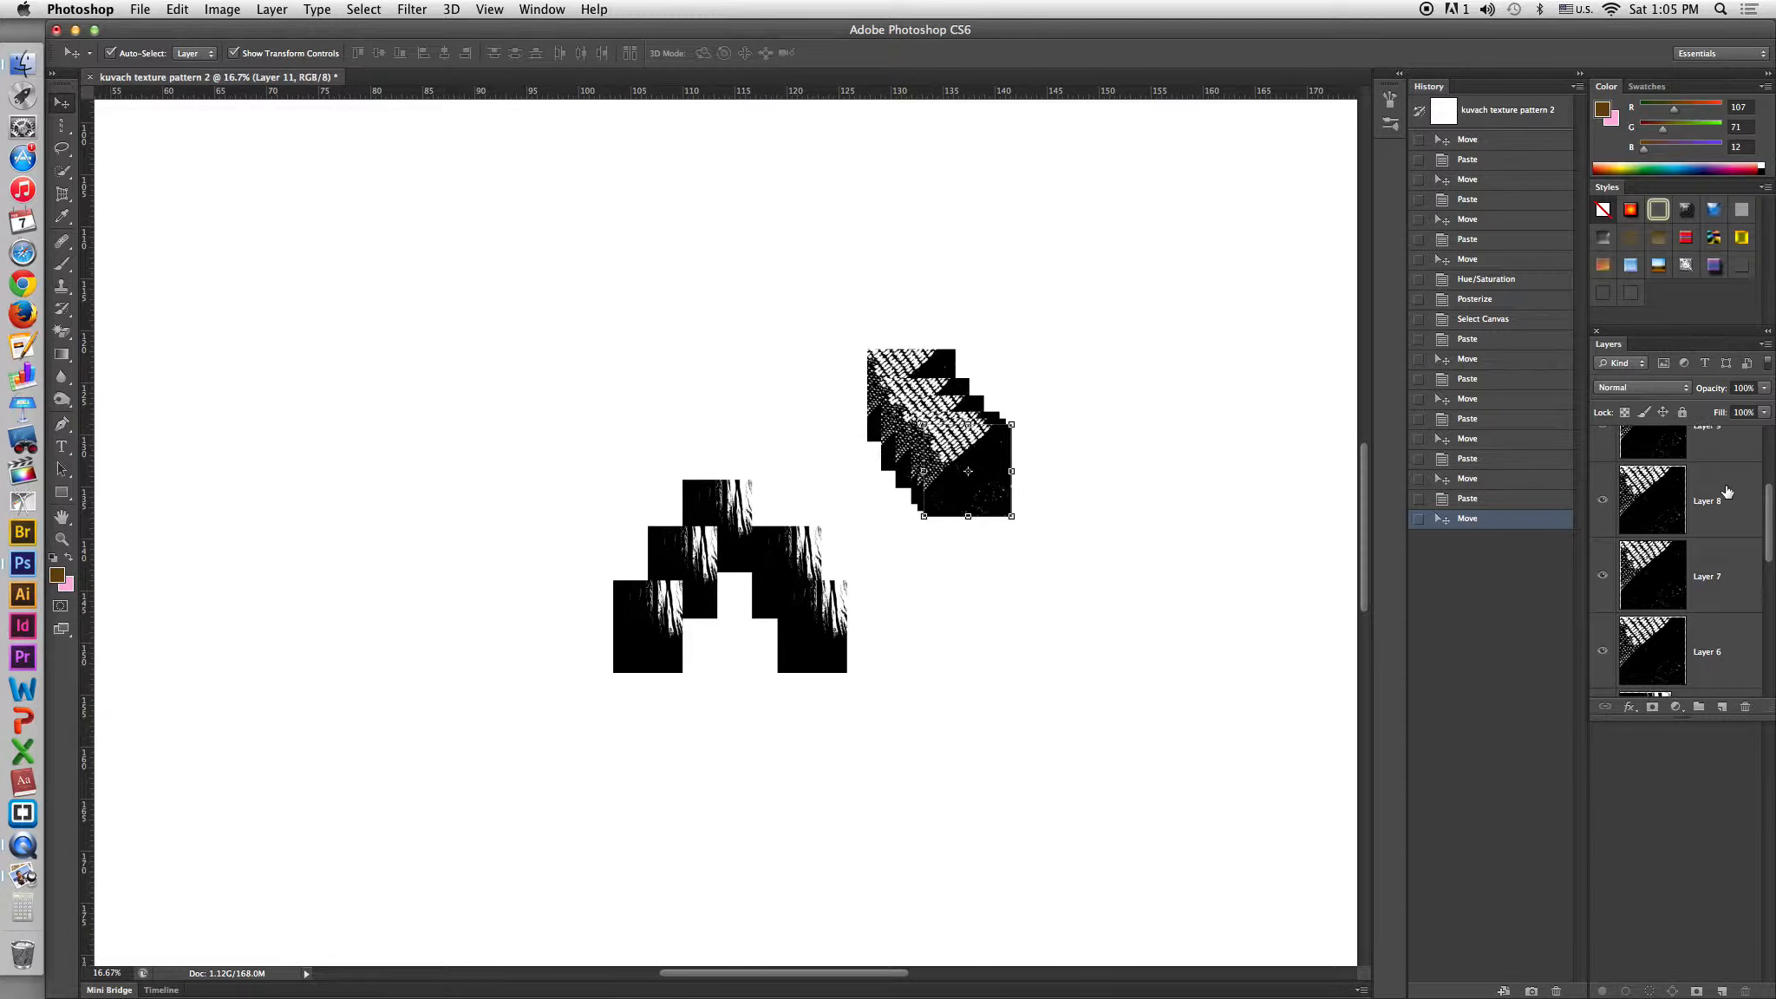
scroll(1724, 487, up, 4)
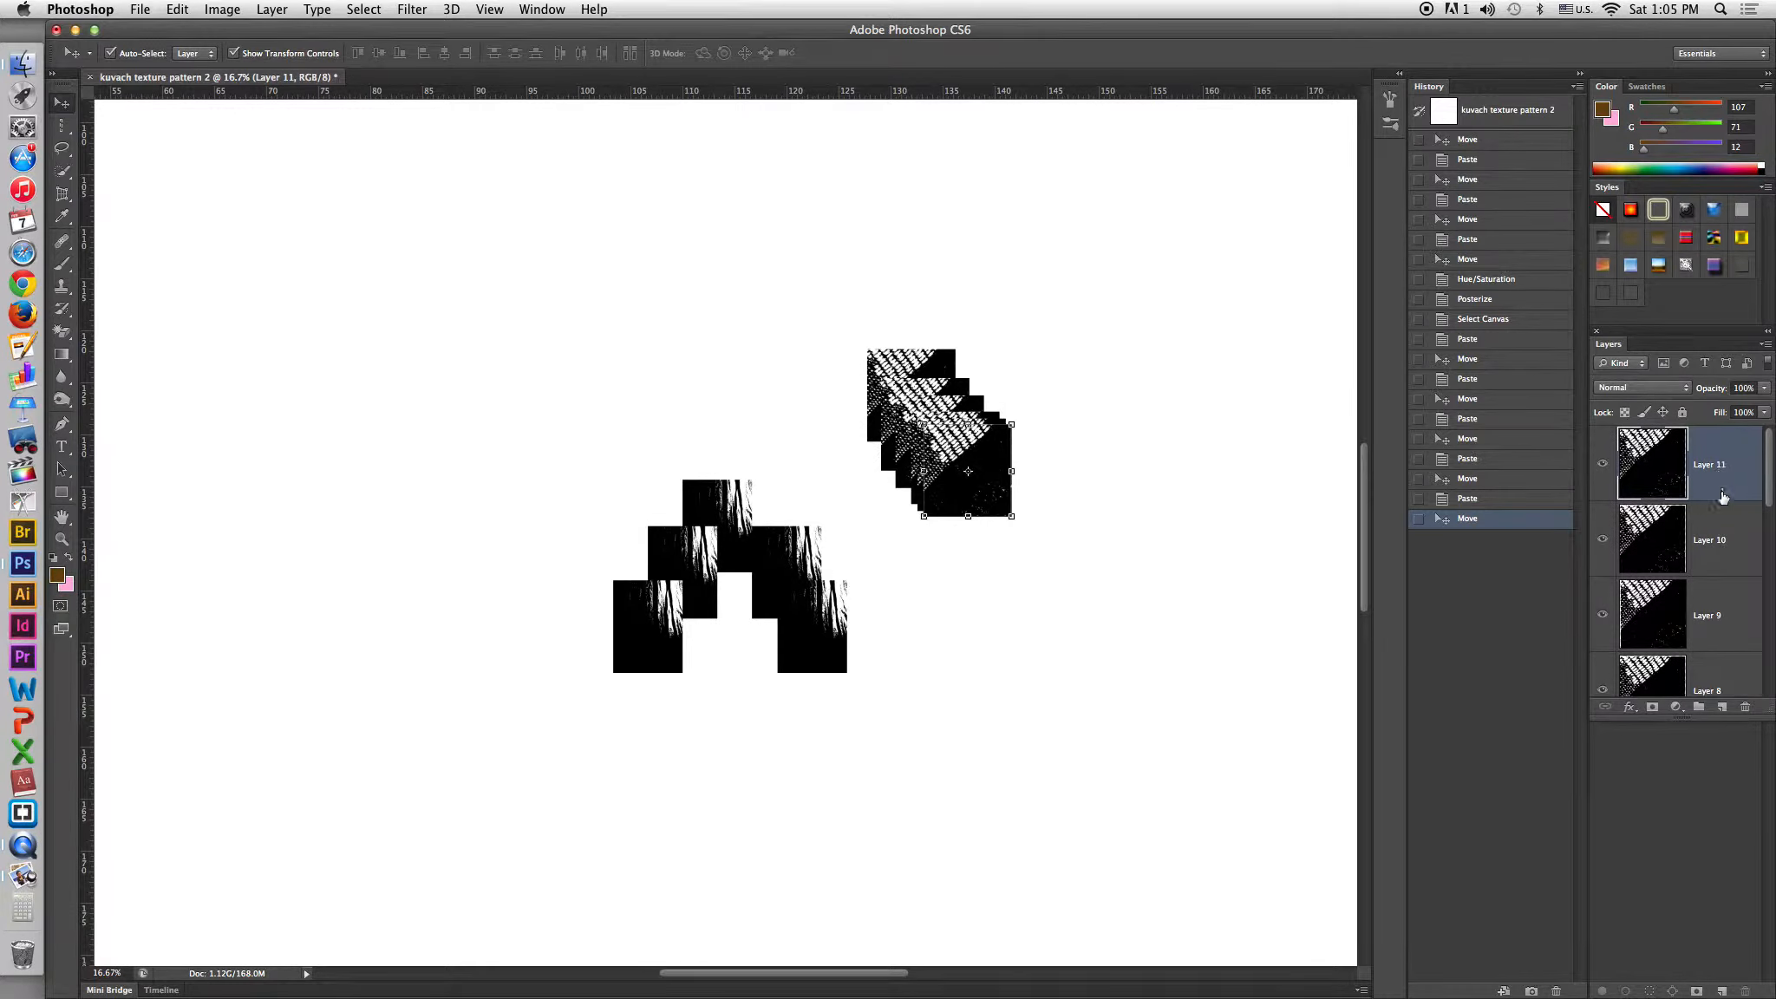
scroll(1722, 495, down, 10)
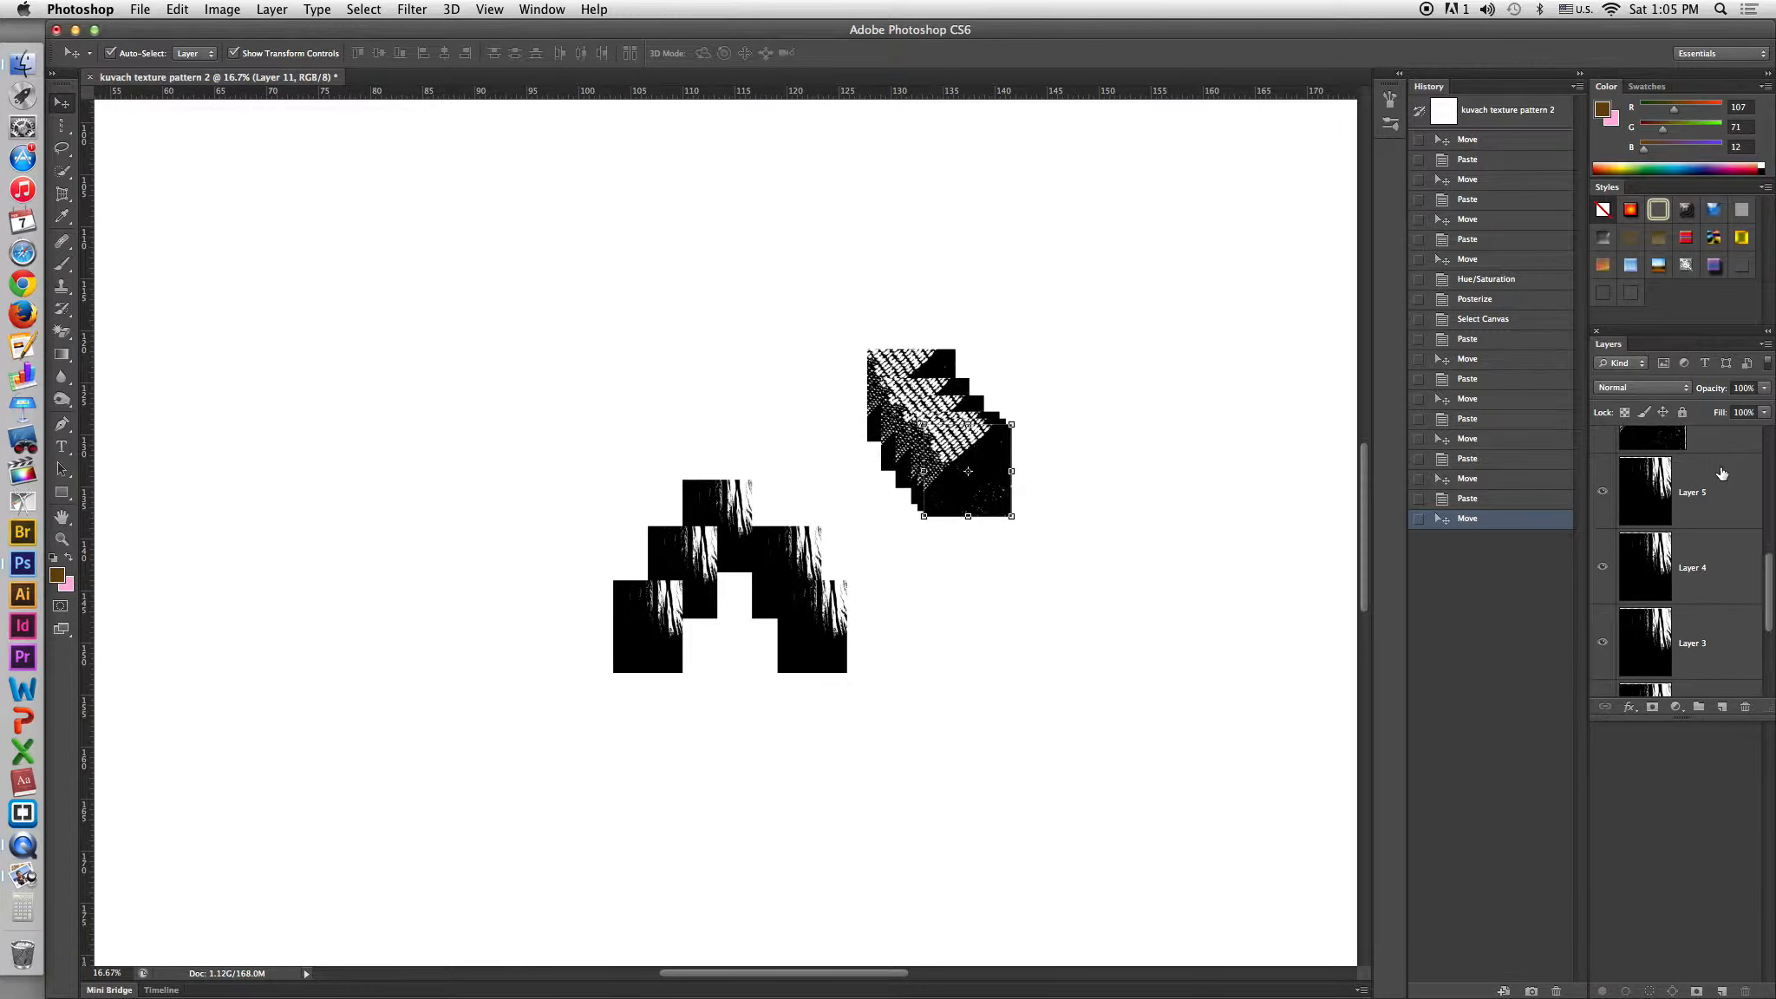
scroll(1722, 473, up, 2)
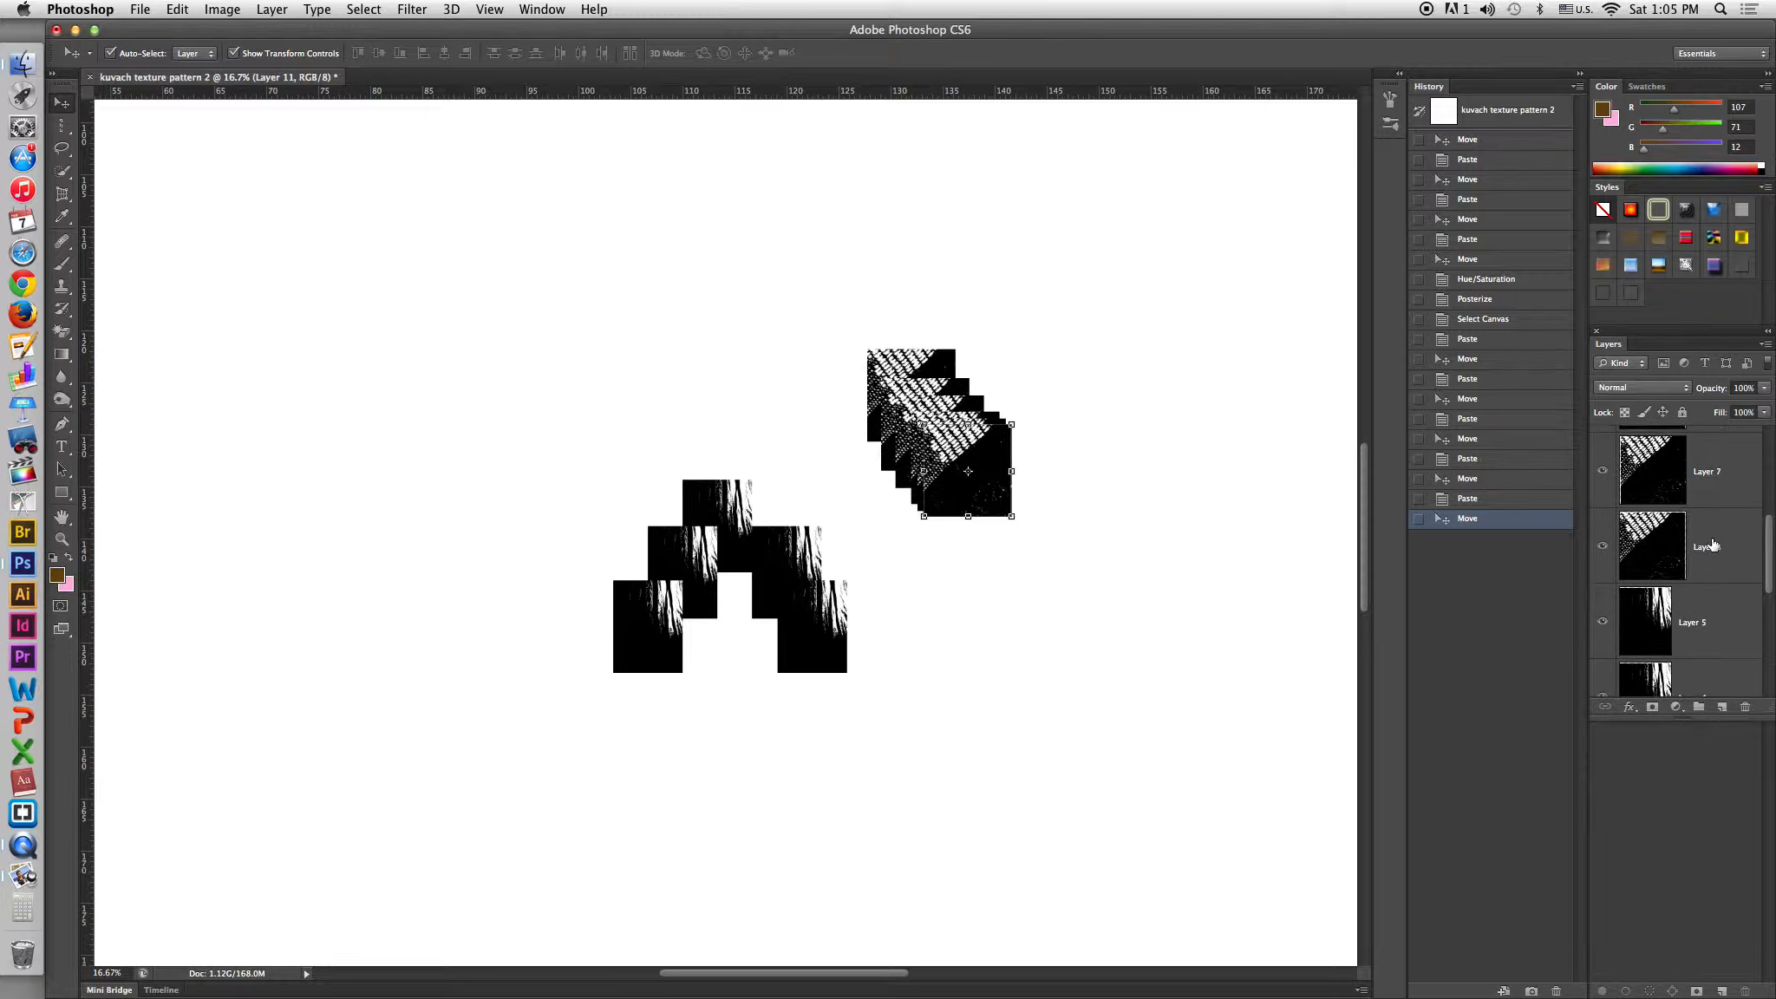
shift+click(1713, 545)
scroll(1713, 544, up, 3)
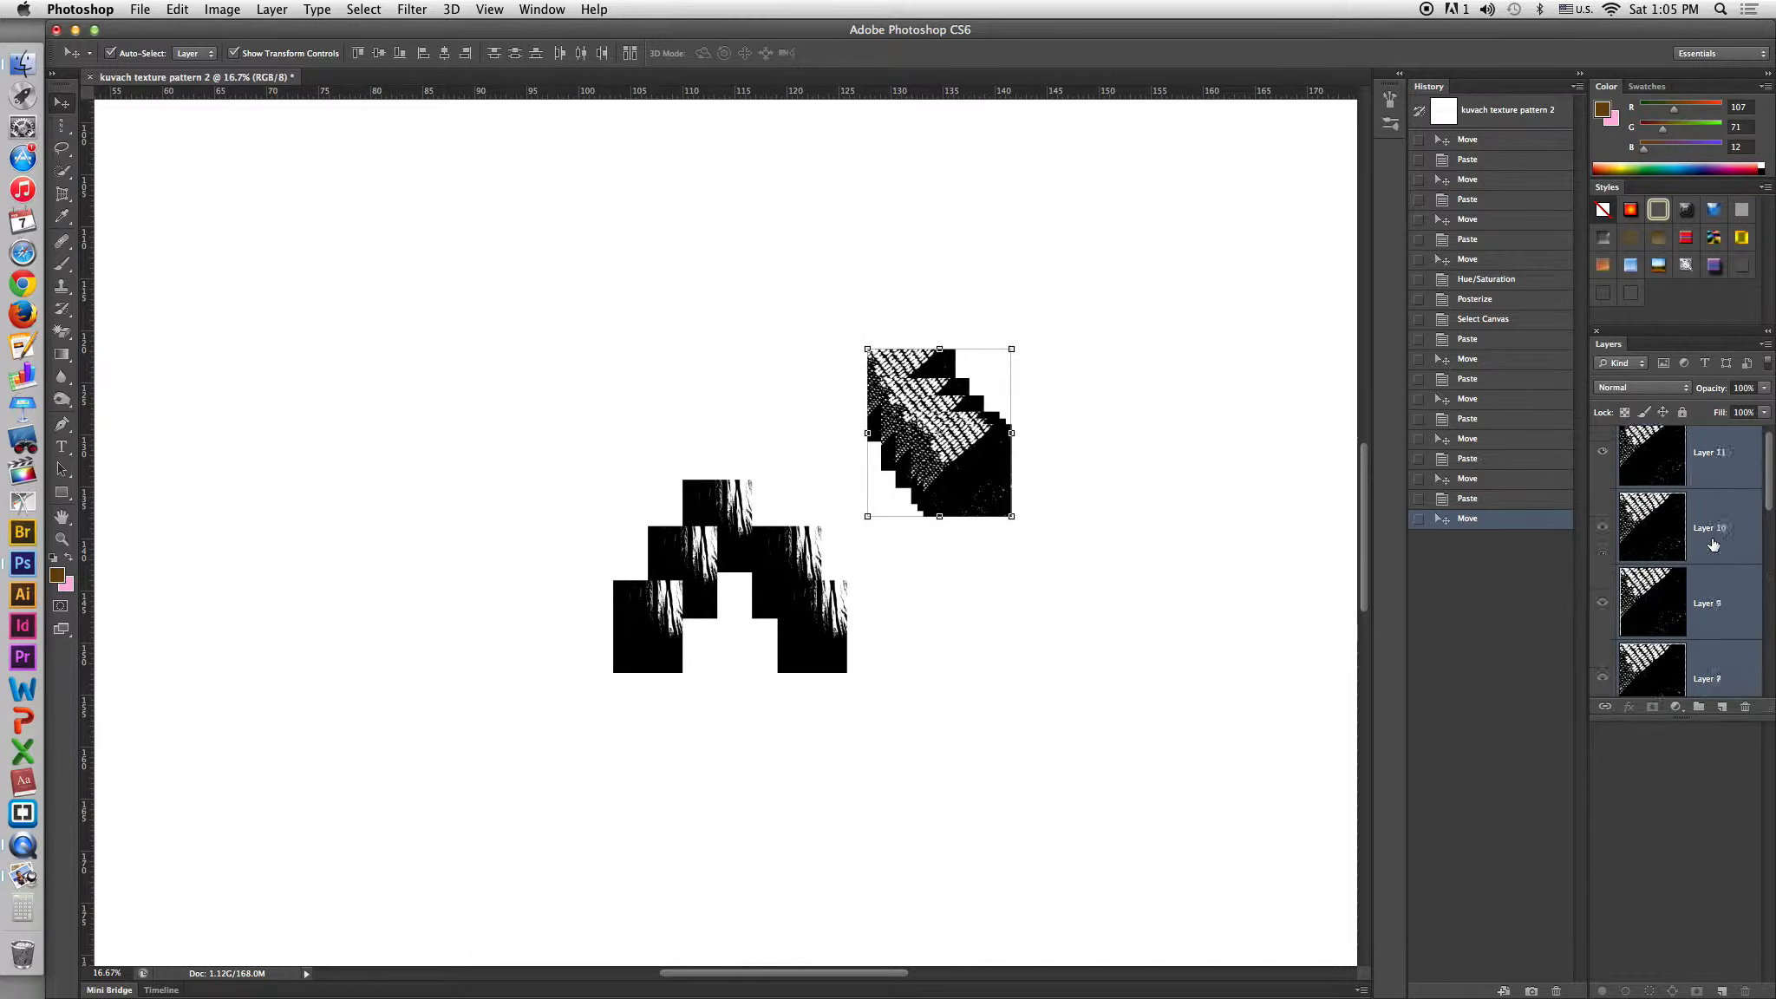
scroll(1712, 545, up, 2)
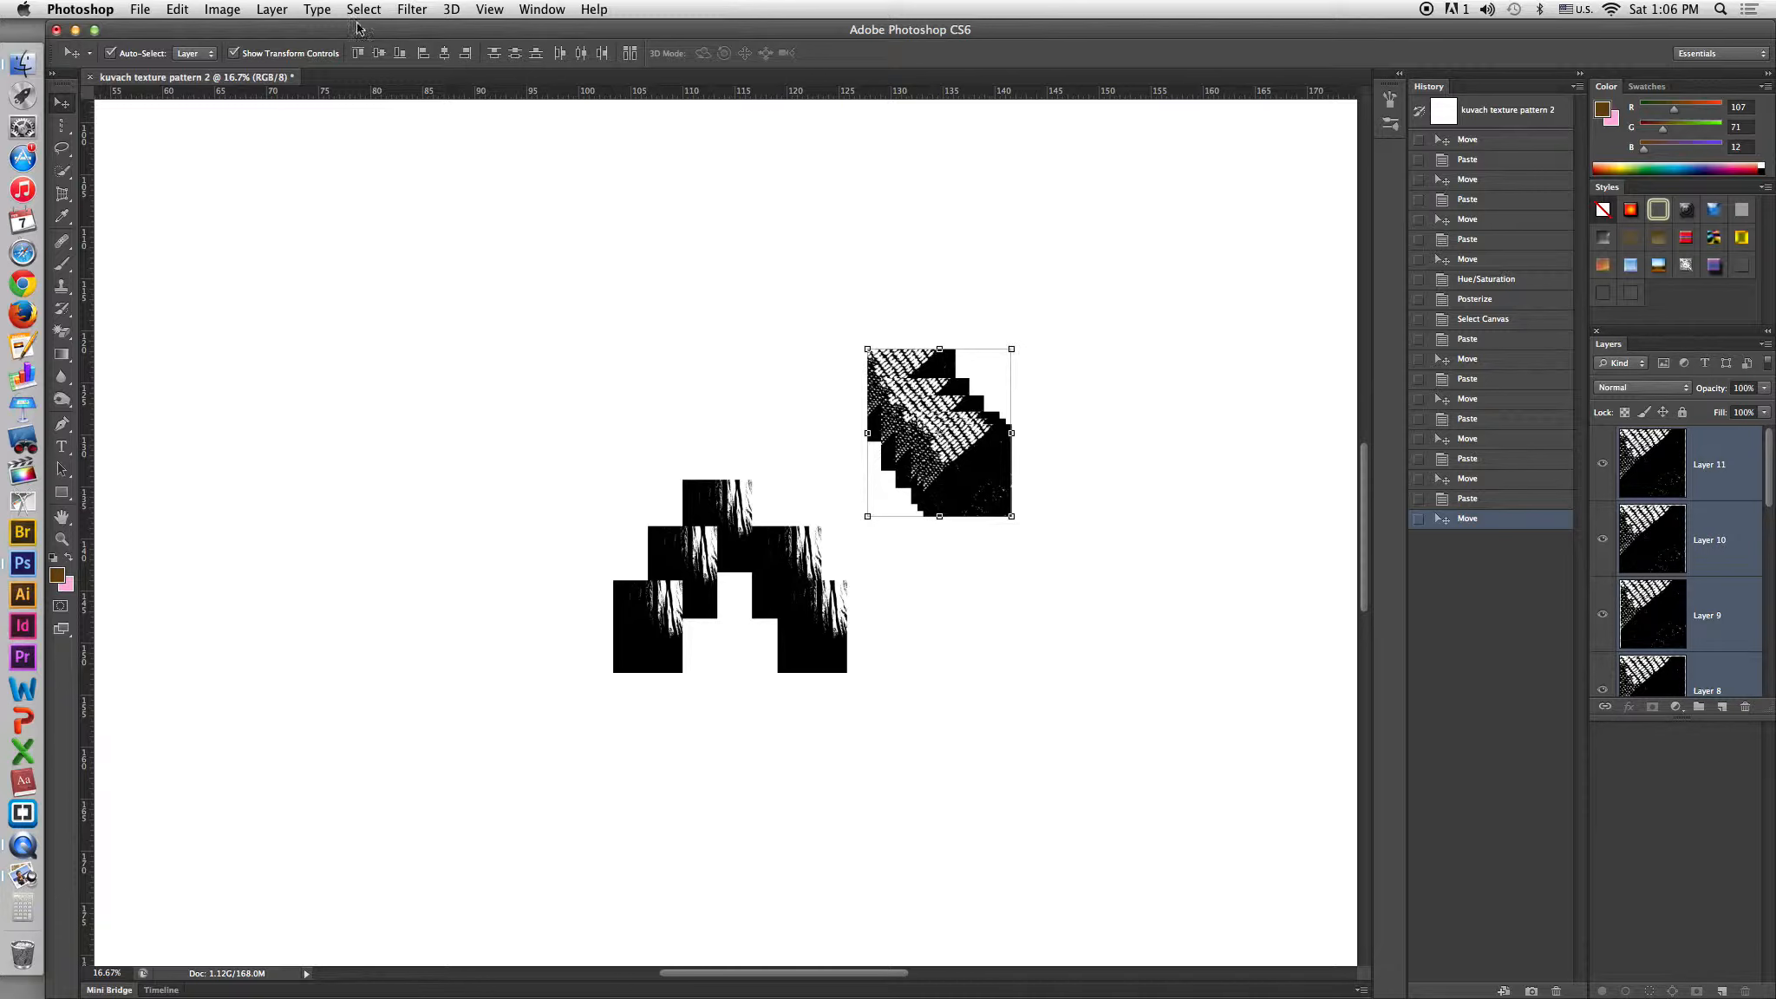
click(269, 9)
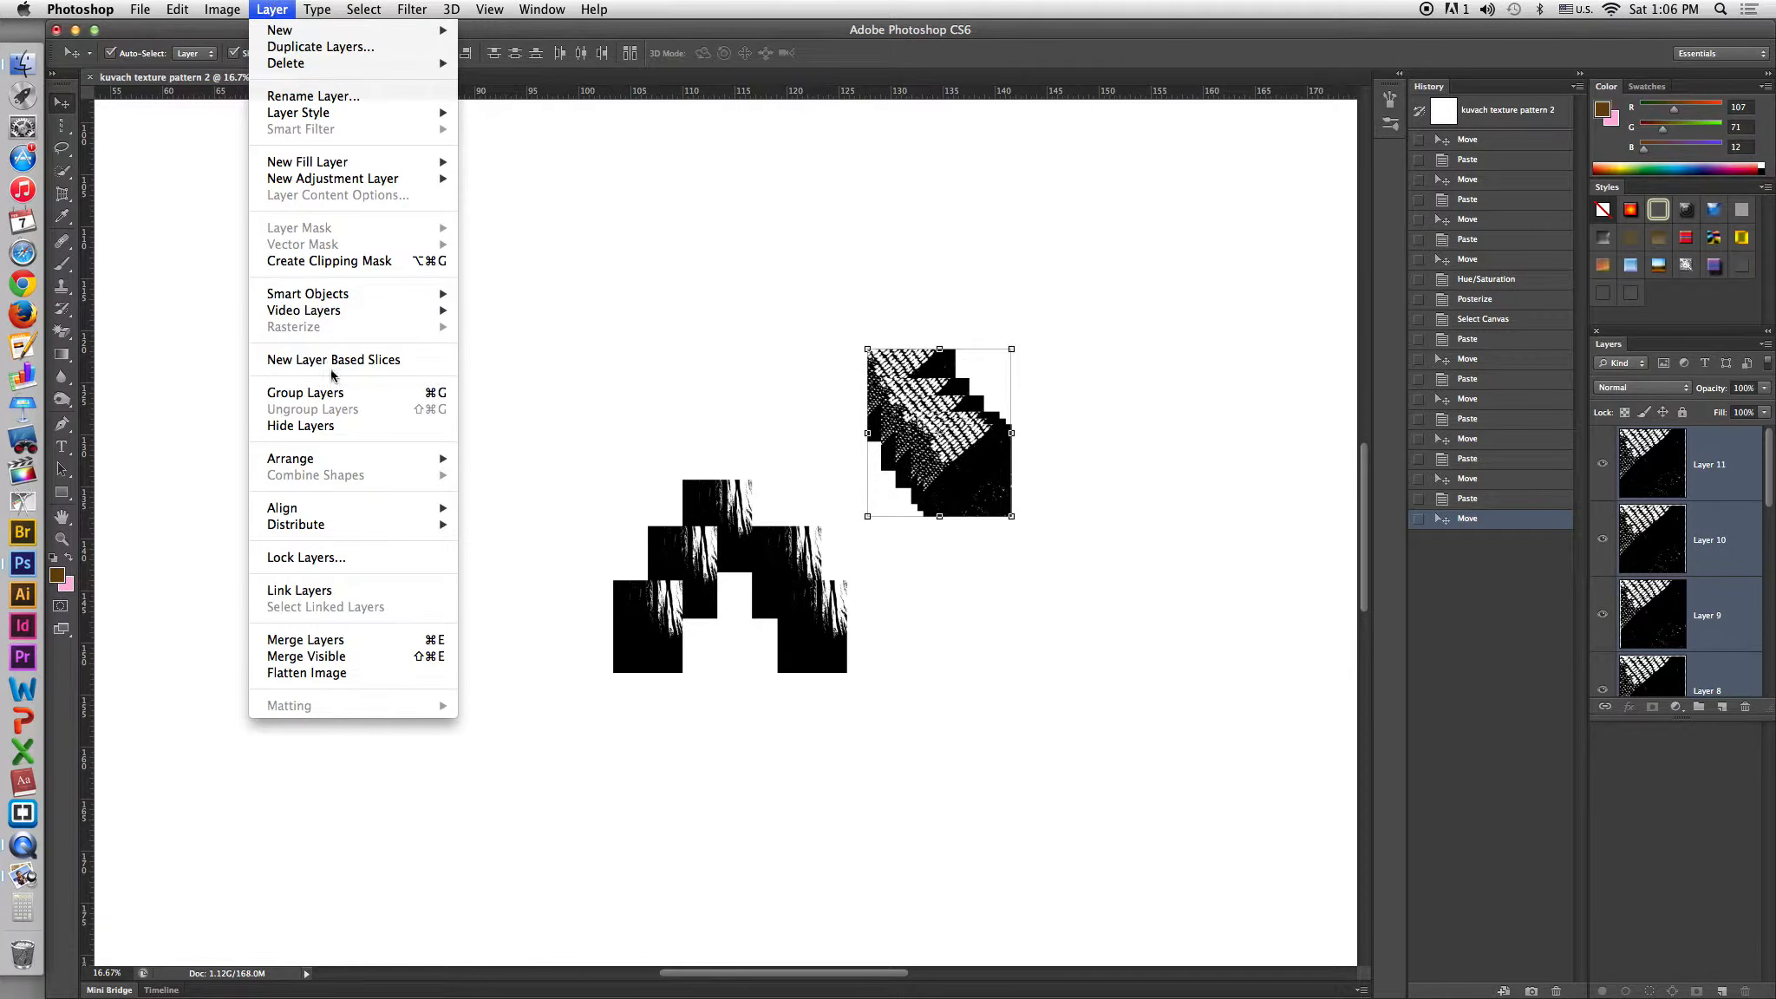
click(321, 640)
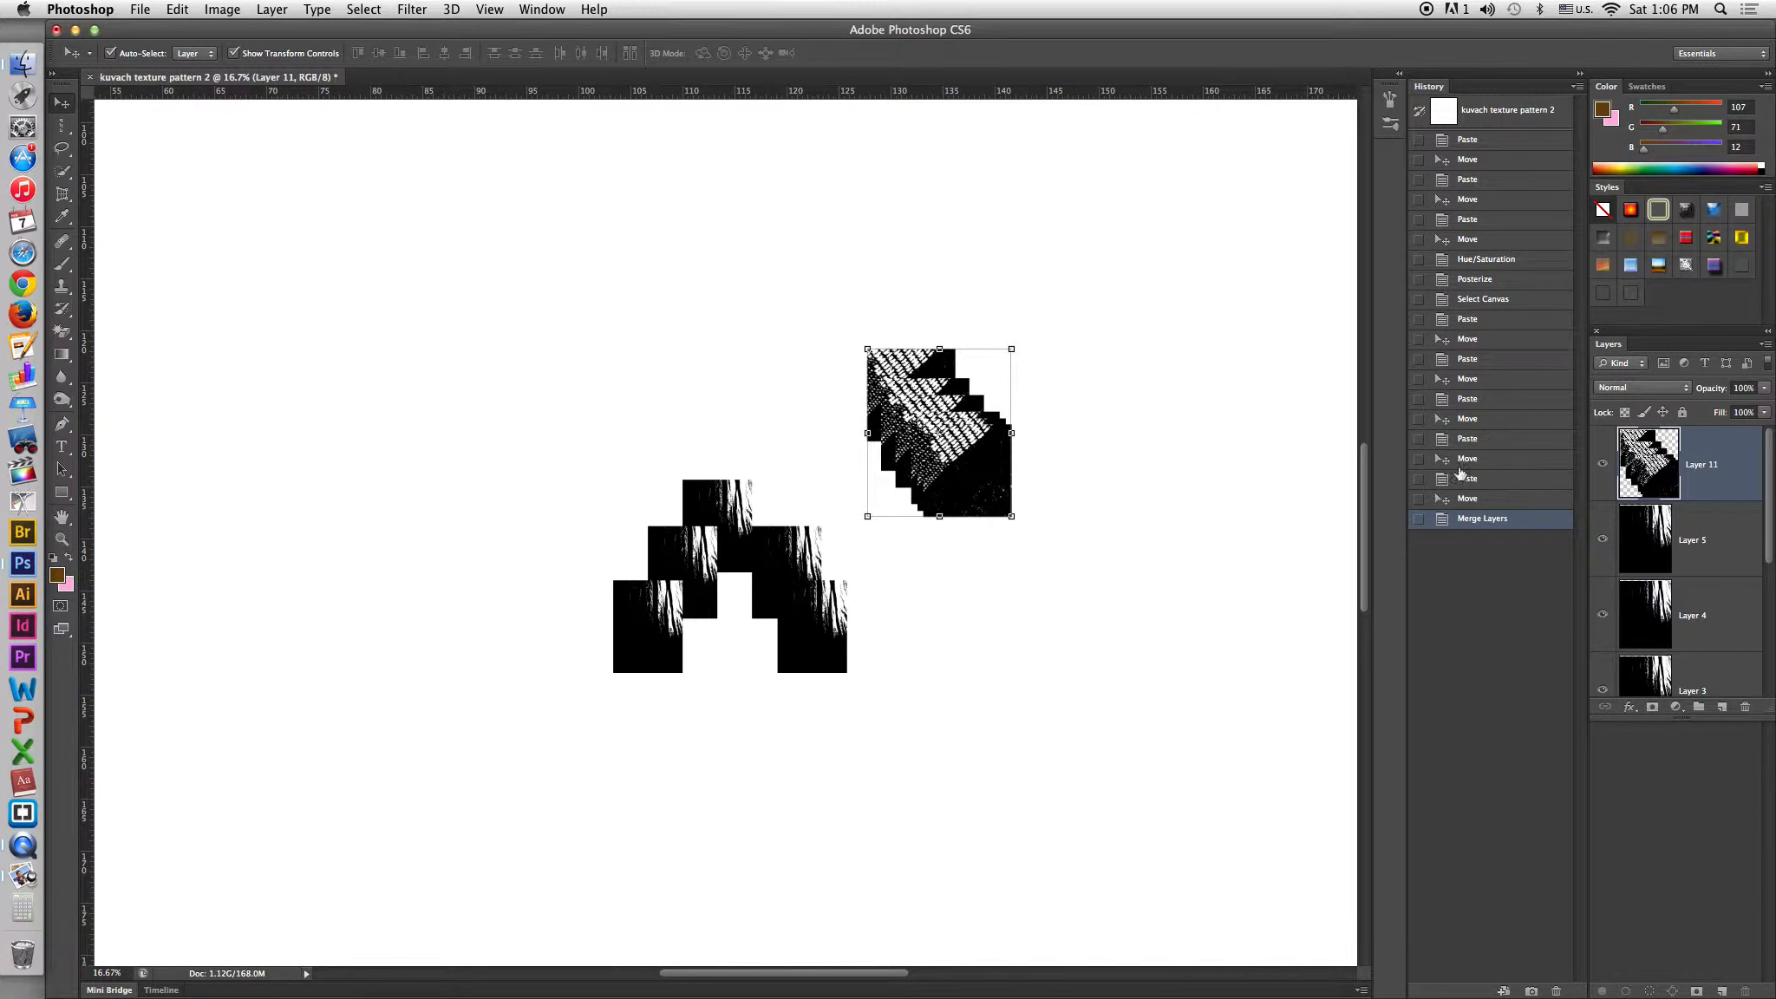
Reposition the merged stepped strip, then paste two copies of it and place them below and up-right.
mouse_move(962, 444)
mouse_down()
mouse_move(919, 313)
mouse_move(982, 416)
mouse_up()
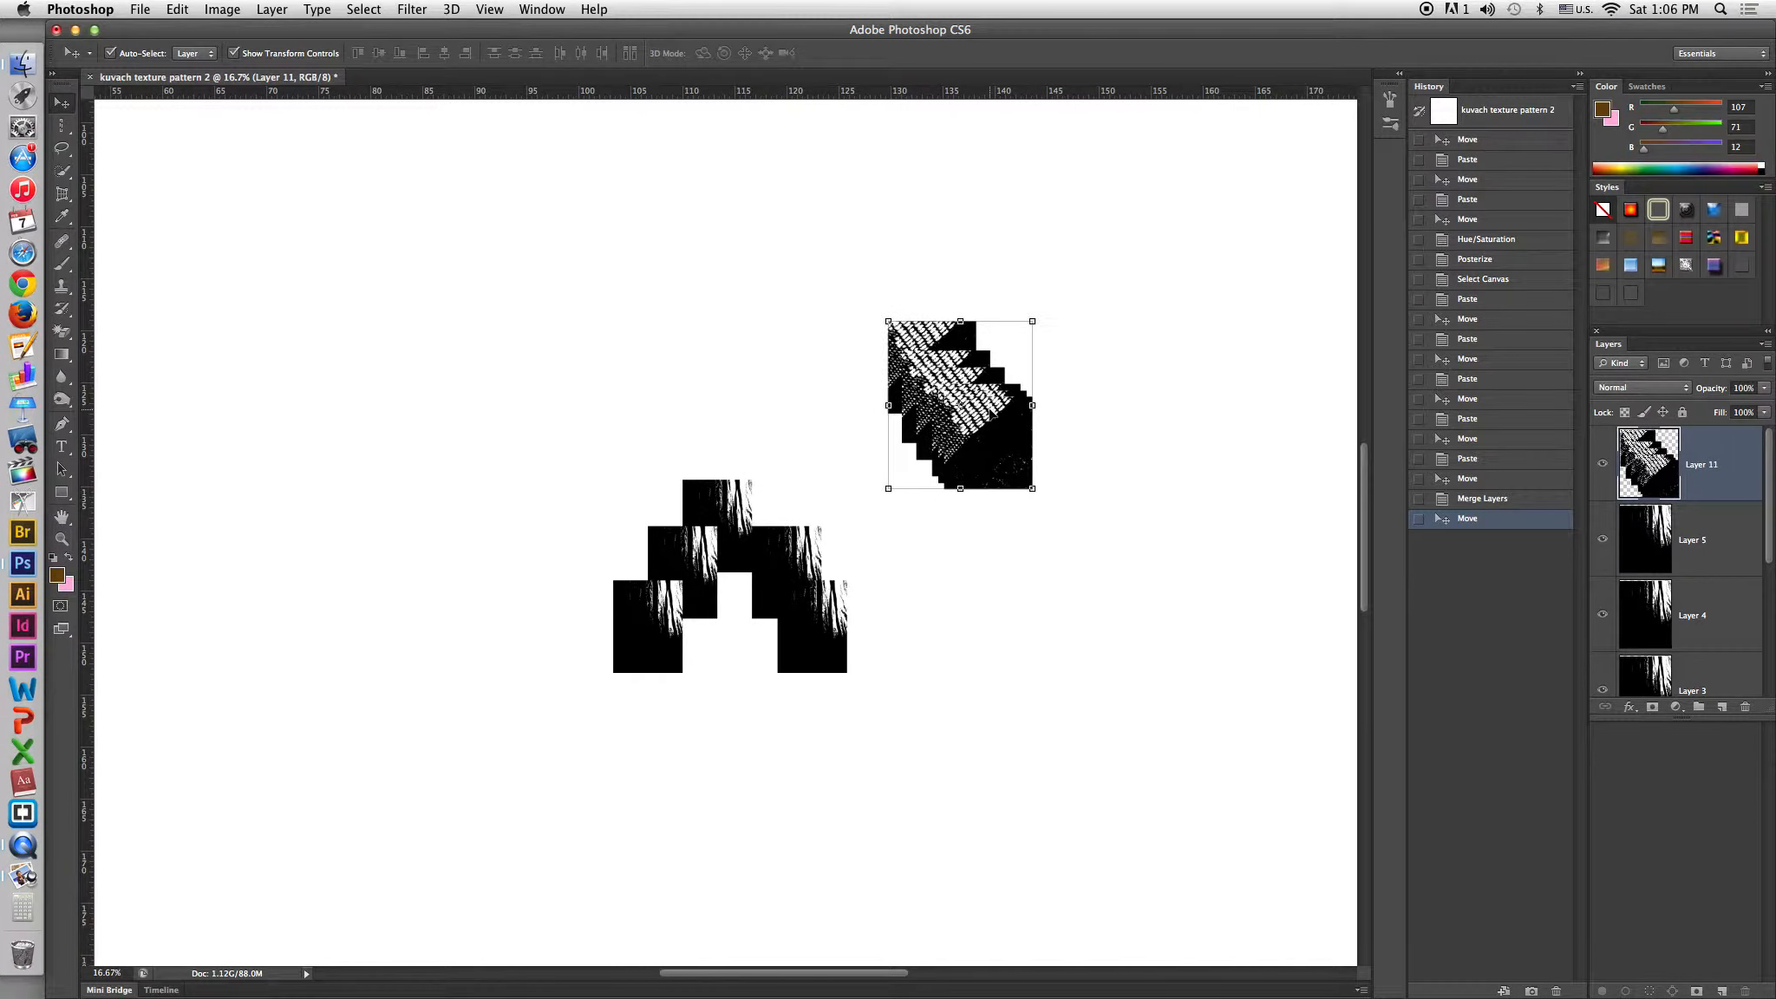
click(983, 527)
key(super+v)
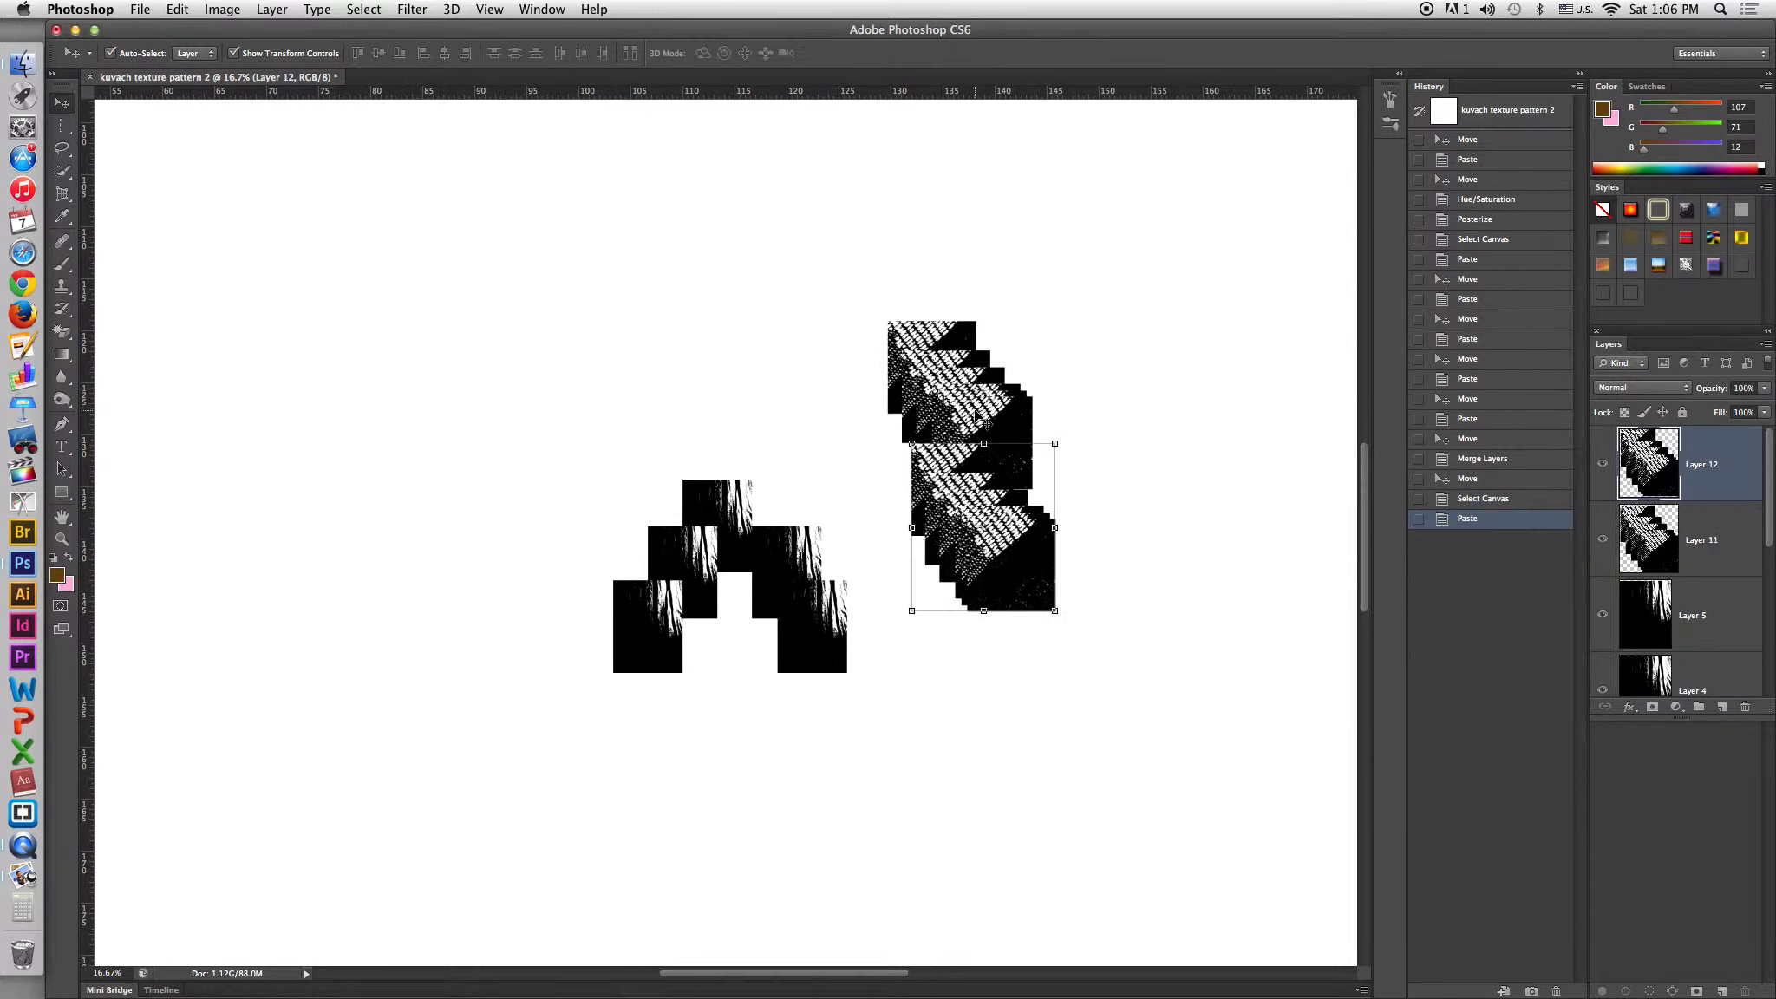
drag(1004, 520, 1058, 512)
key(super+v)
drag(781, 486, 1024, 344)
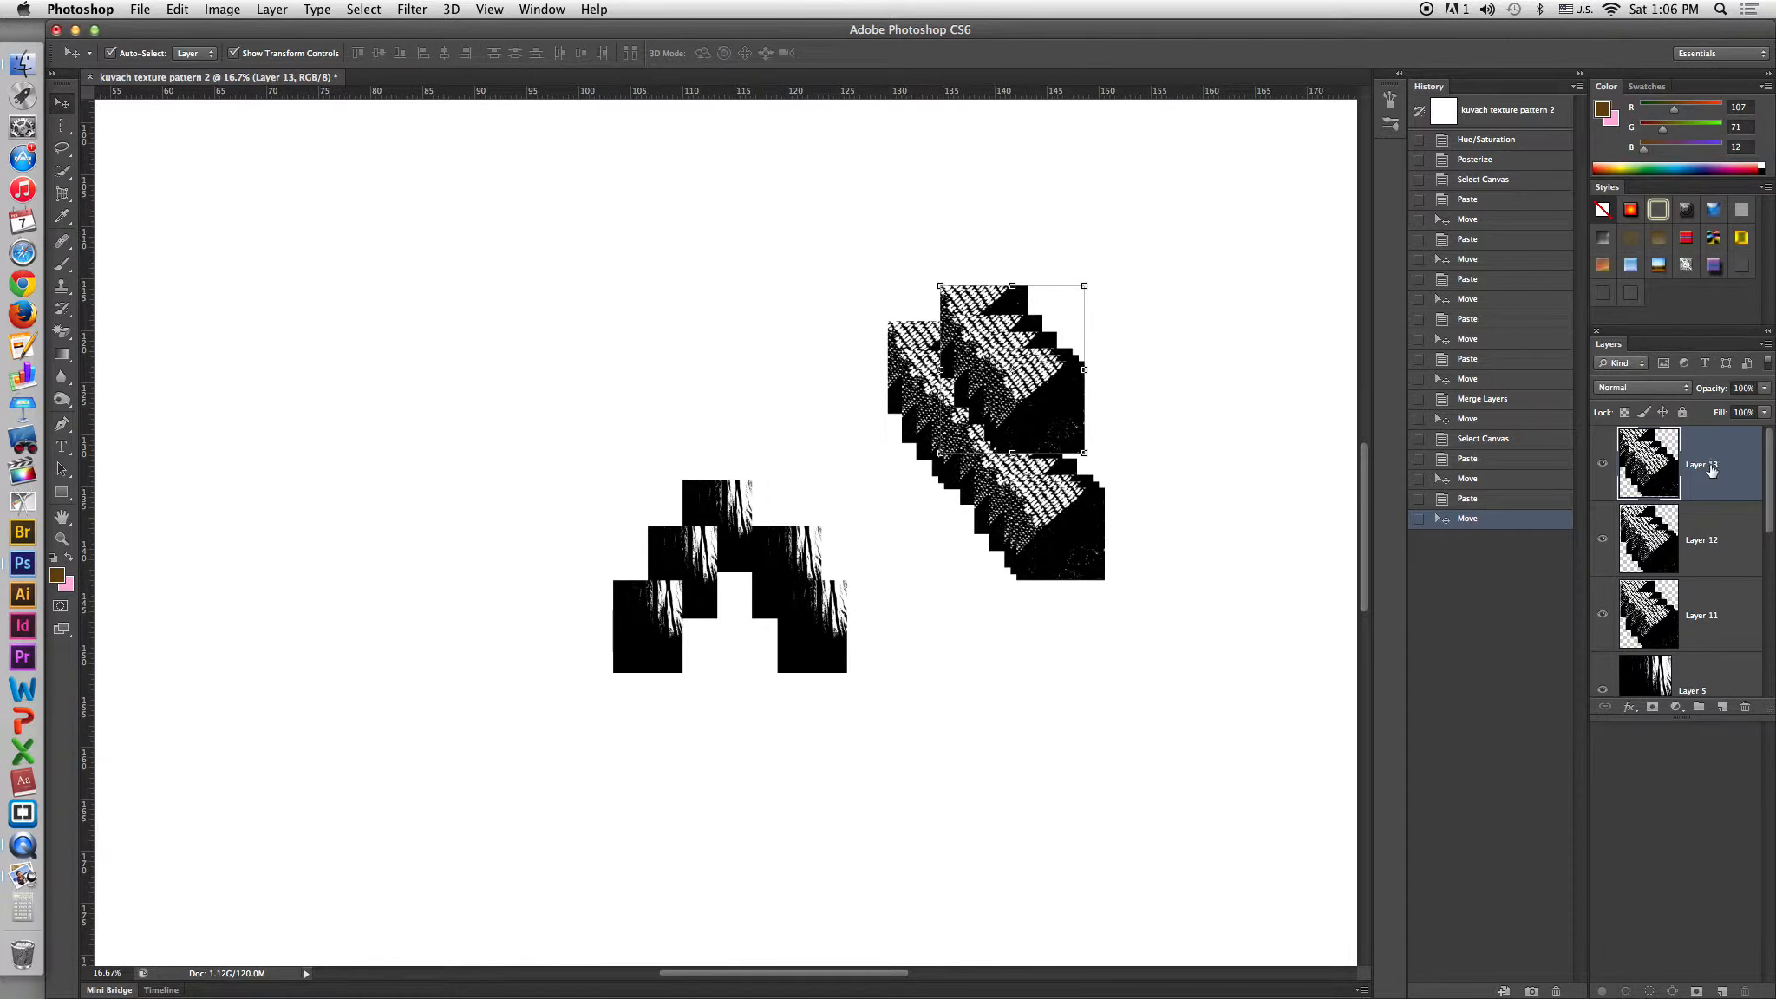
Move Layer 13 beneath Layer 12 in the stacking order and shift it down-right into the cluster.
drag(1710, 465, 1711, 572)
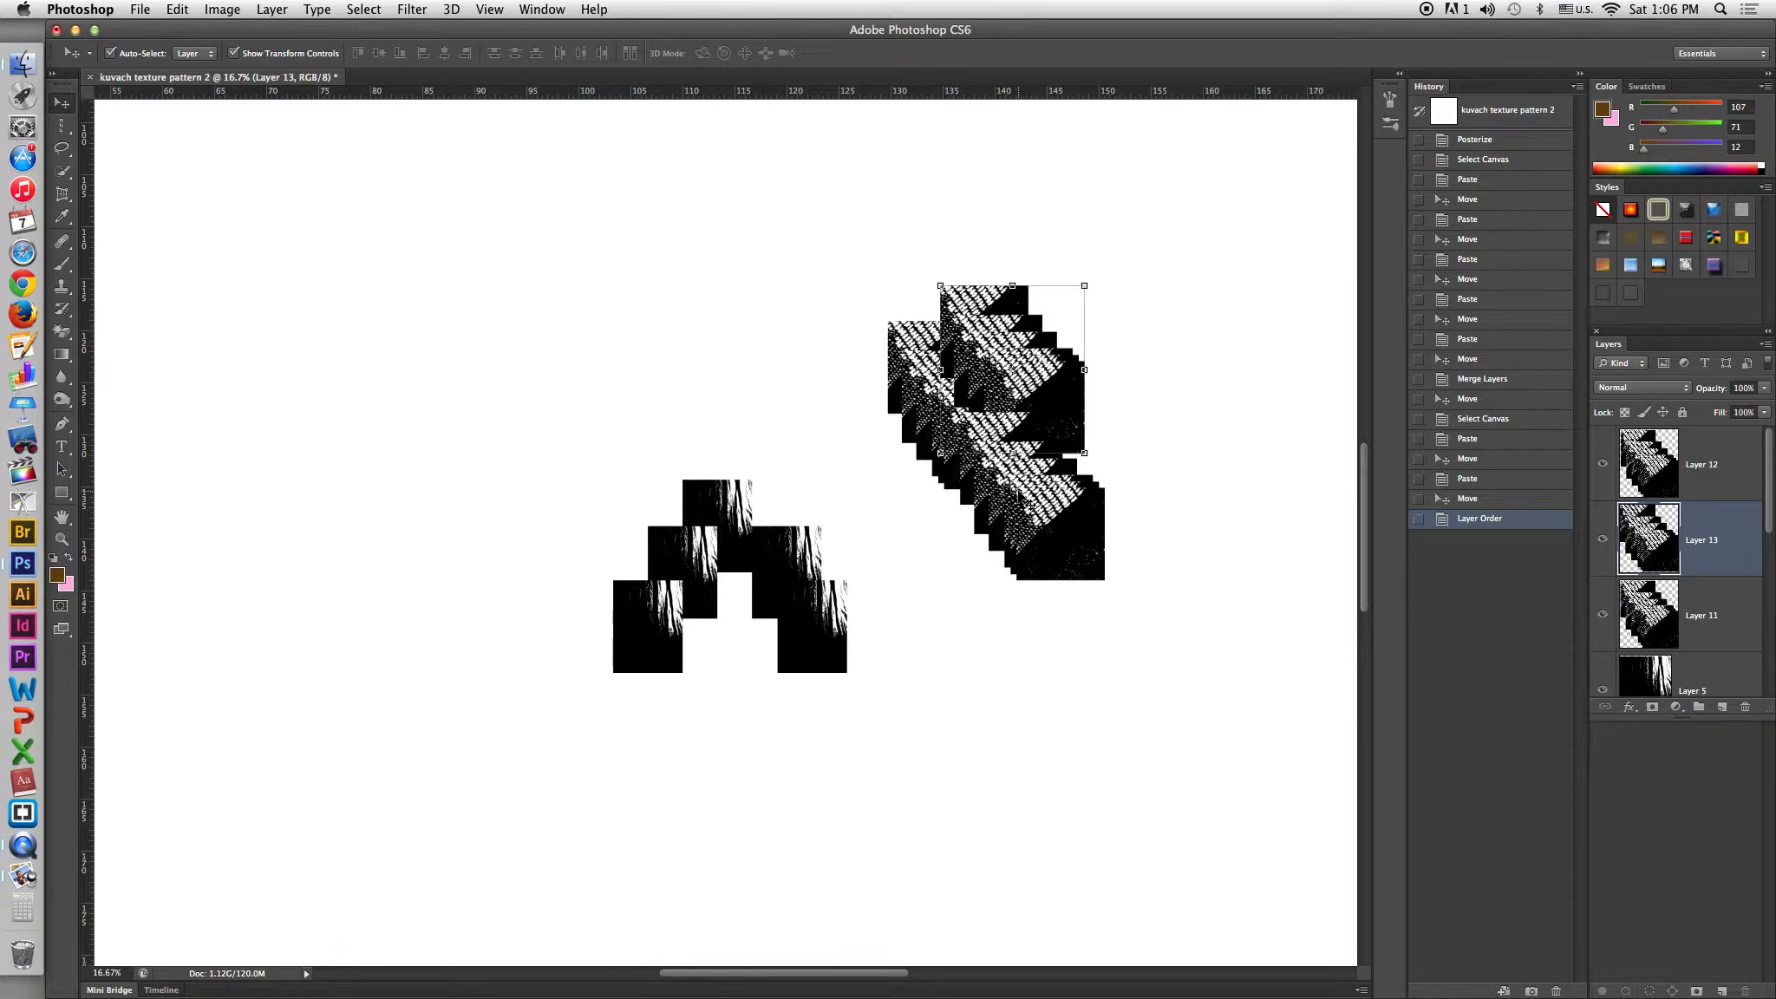
drag(1044, 377, 1080, 429)
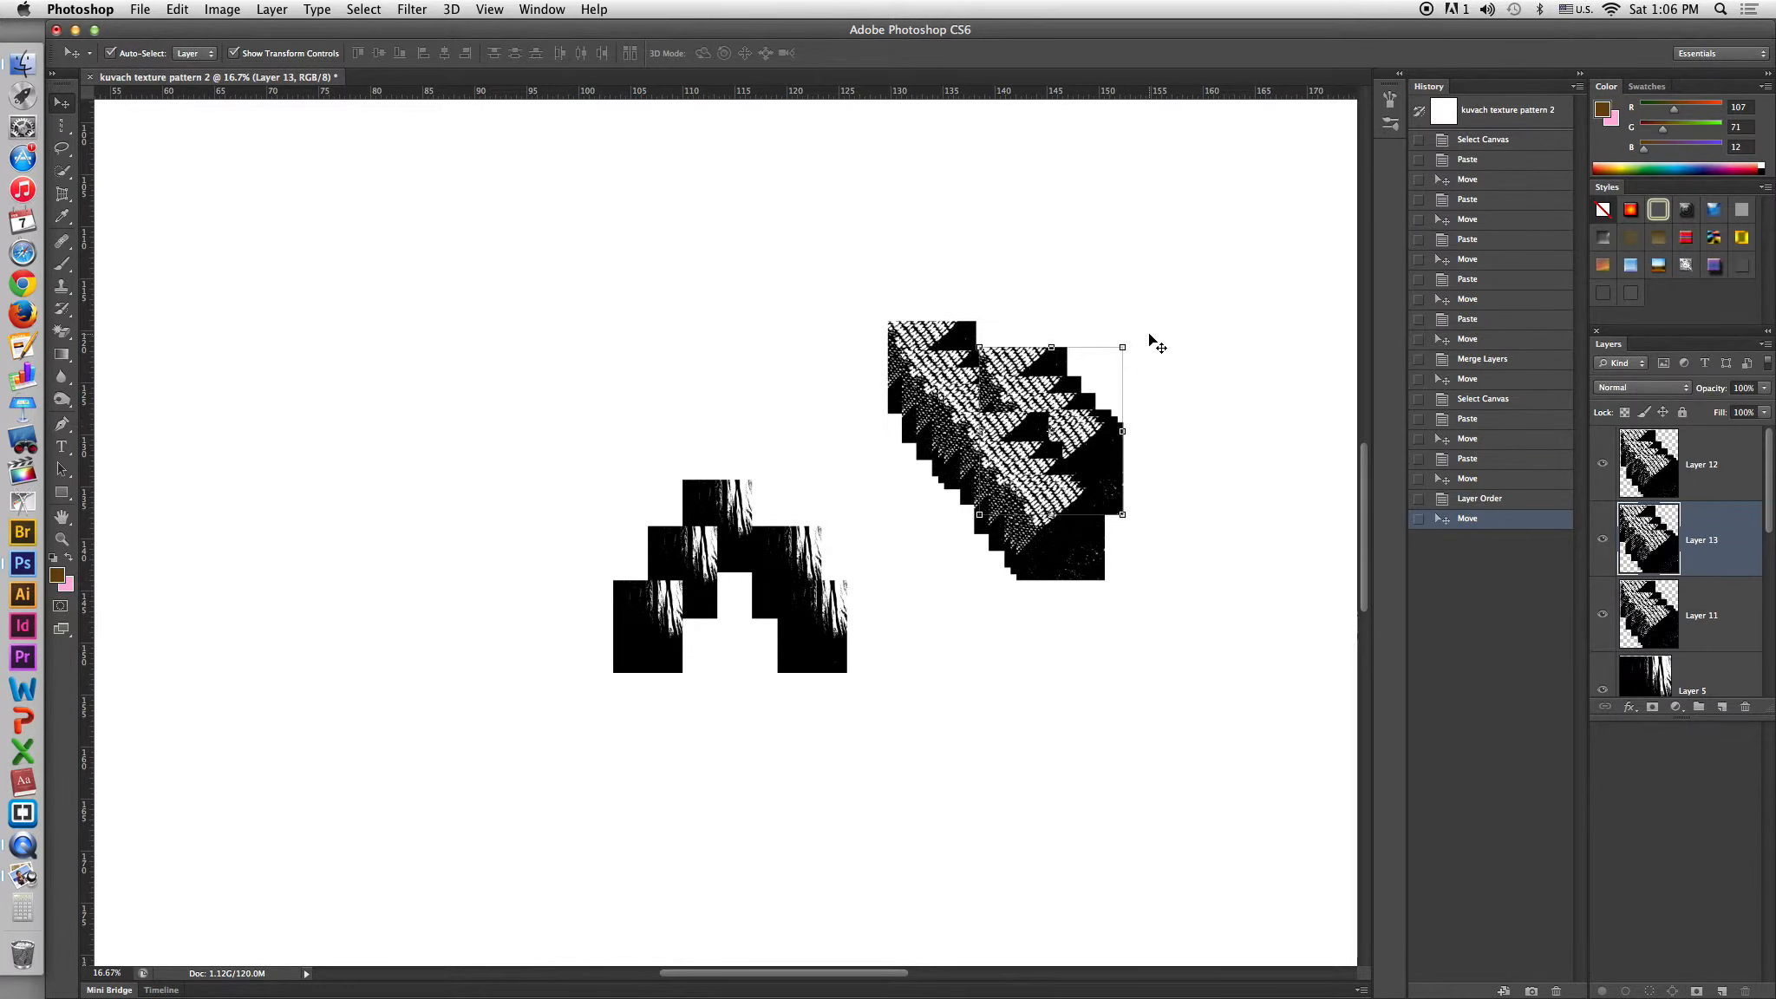